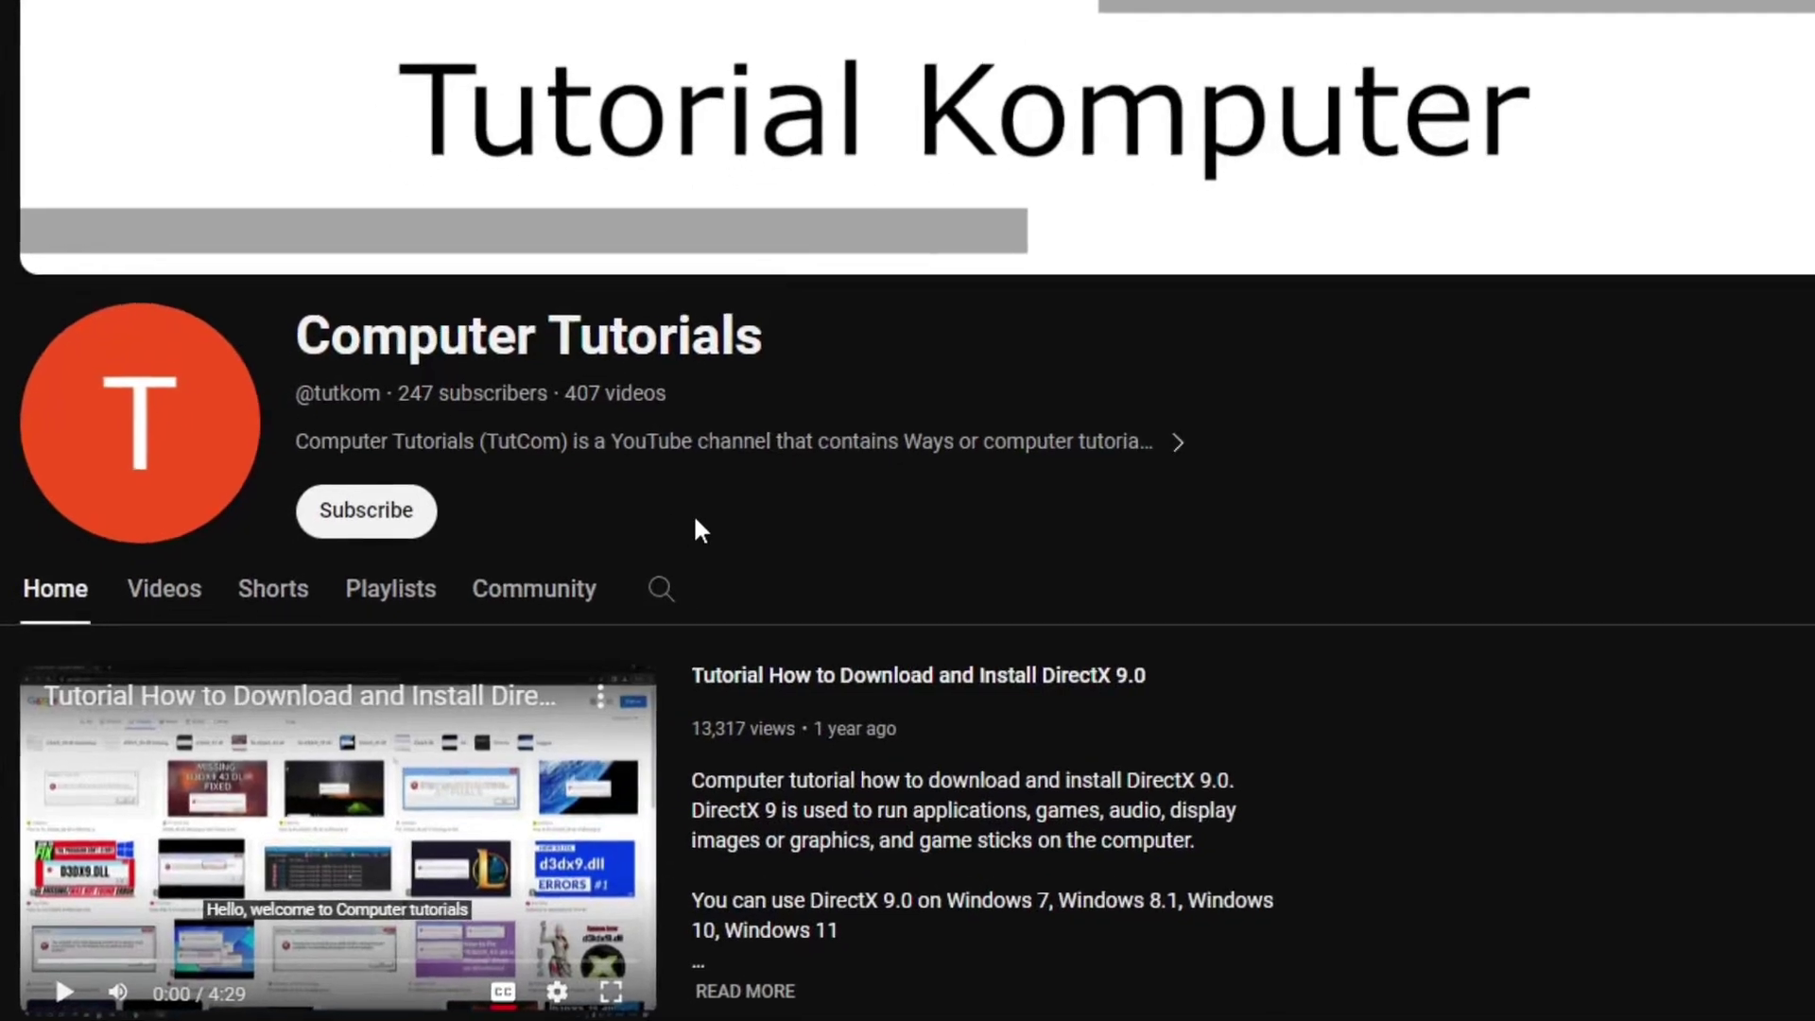
Go to Word's File > Account page to see product information and Office update options
click(404, 511)
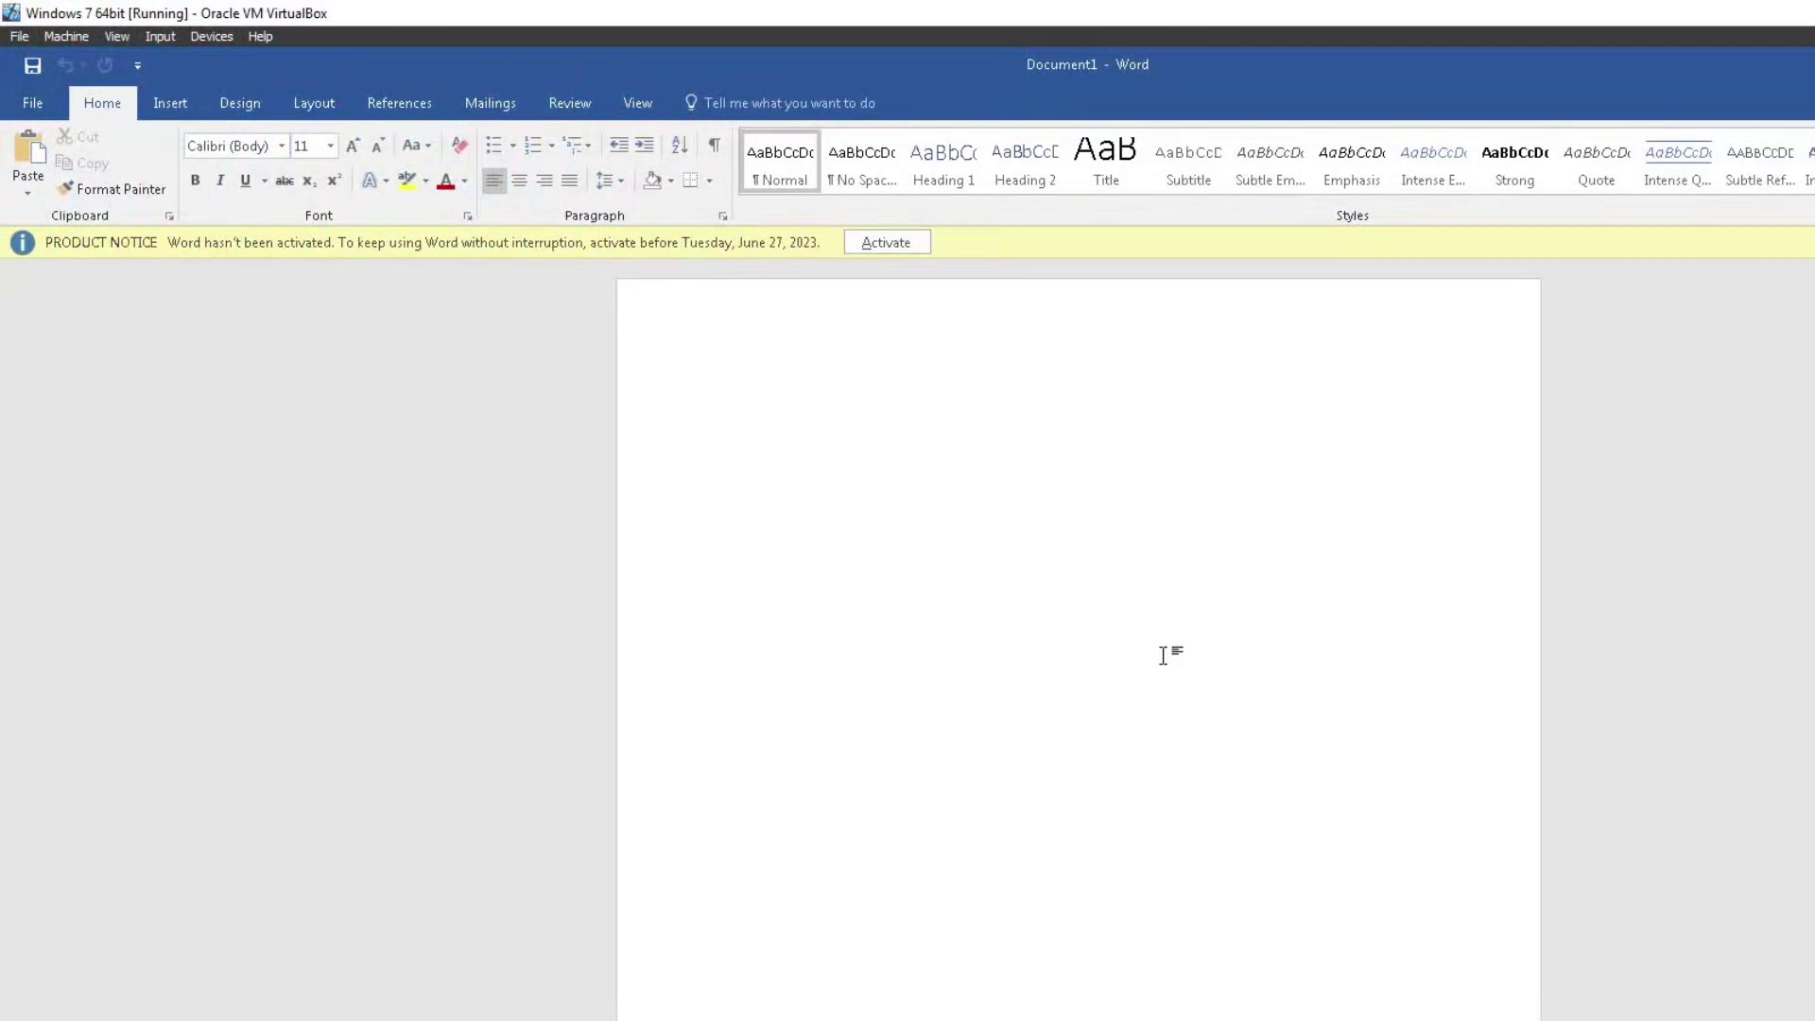
click(33, 102)
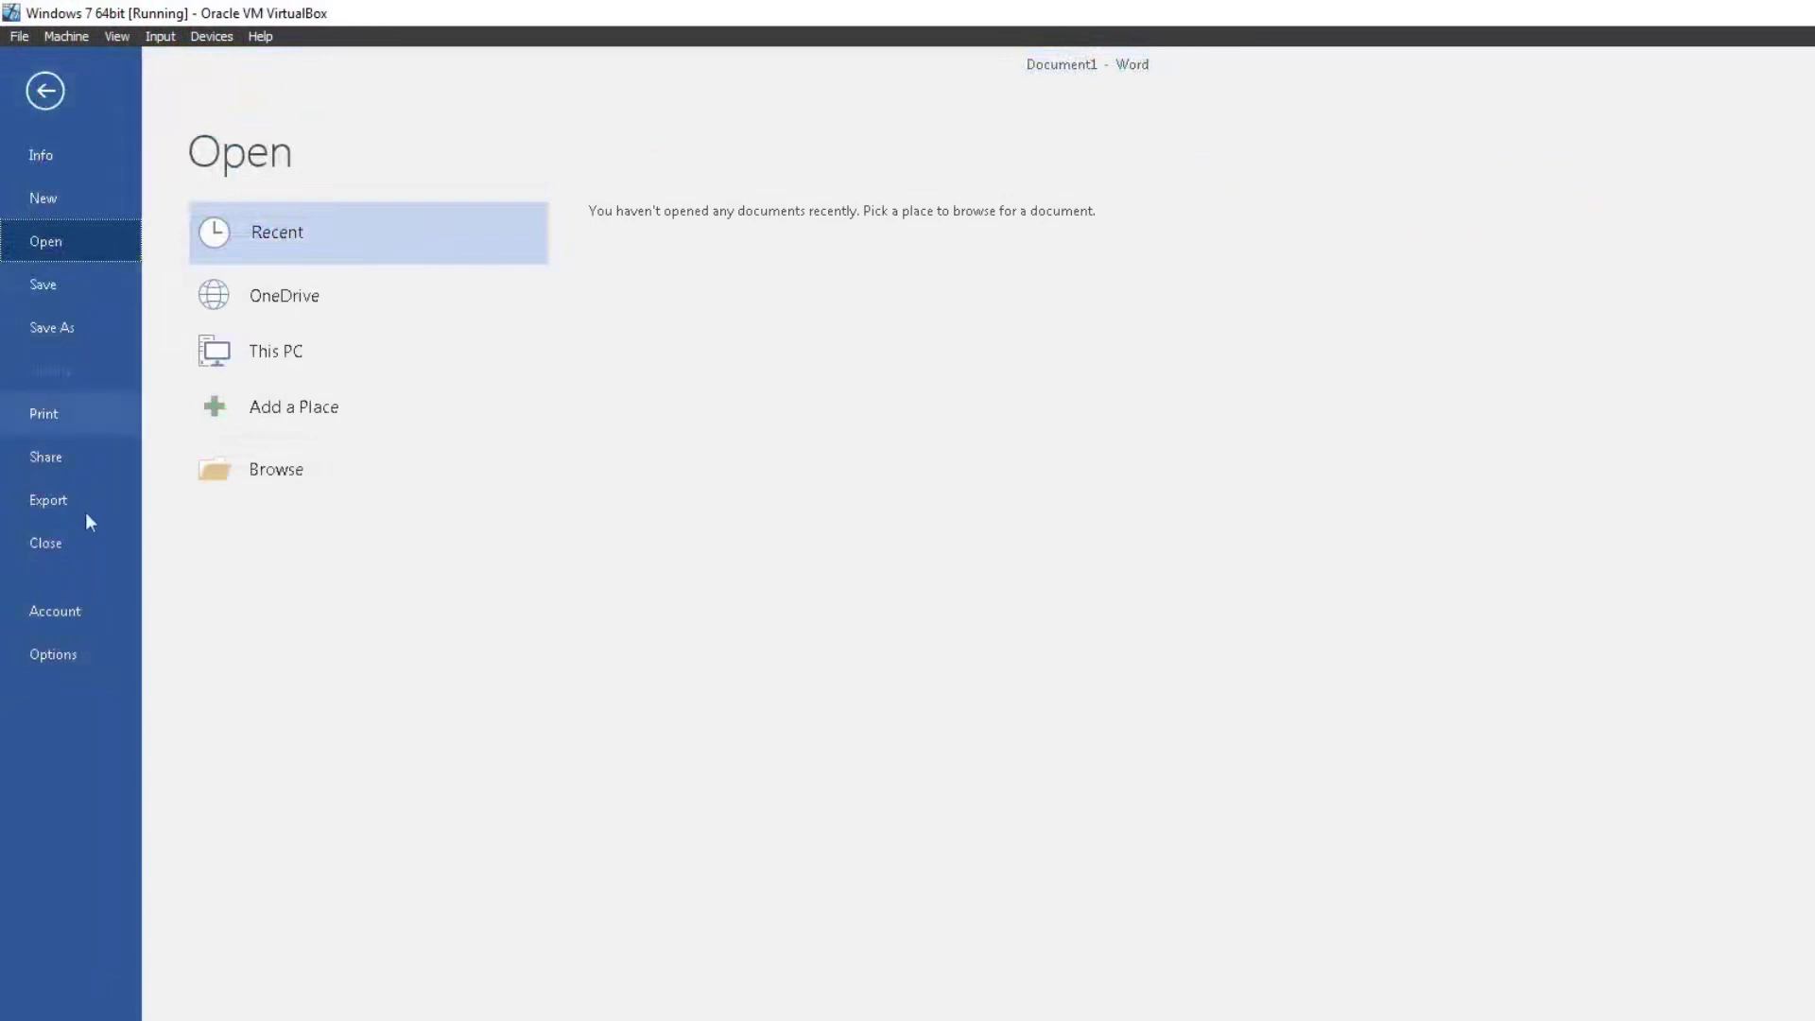
click(70, 615)
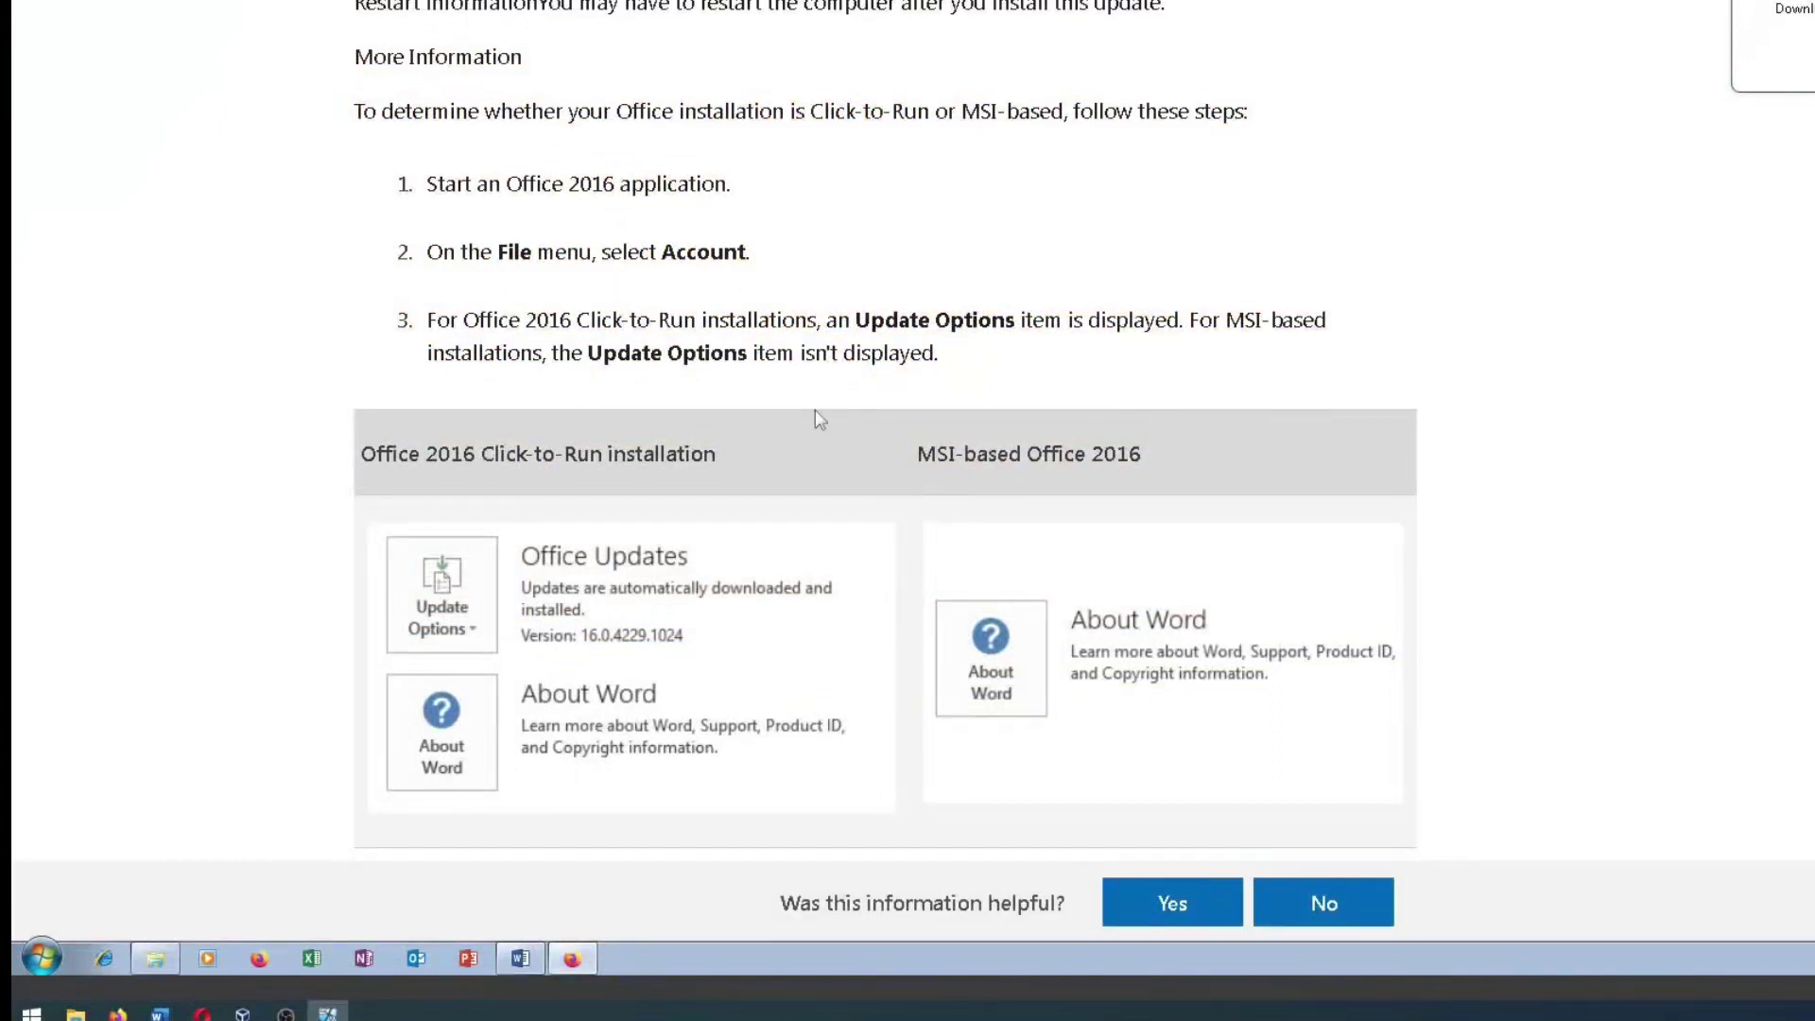
scroll(814, 419, down, 2)
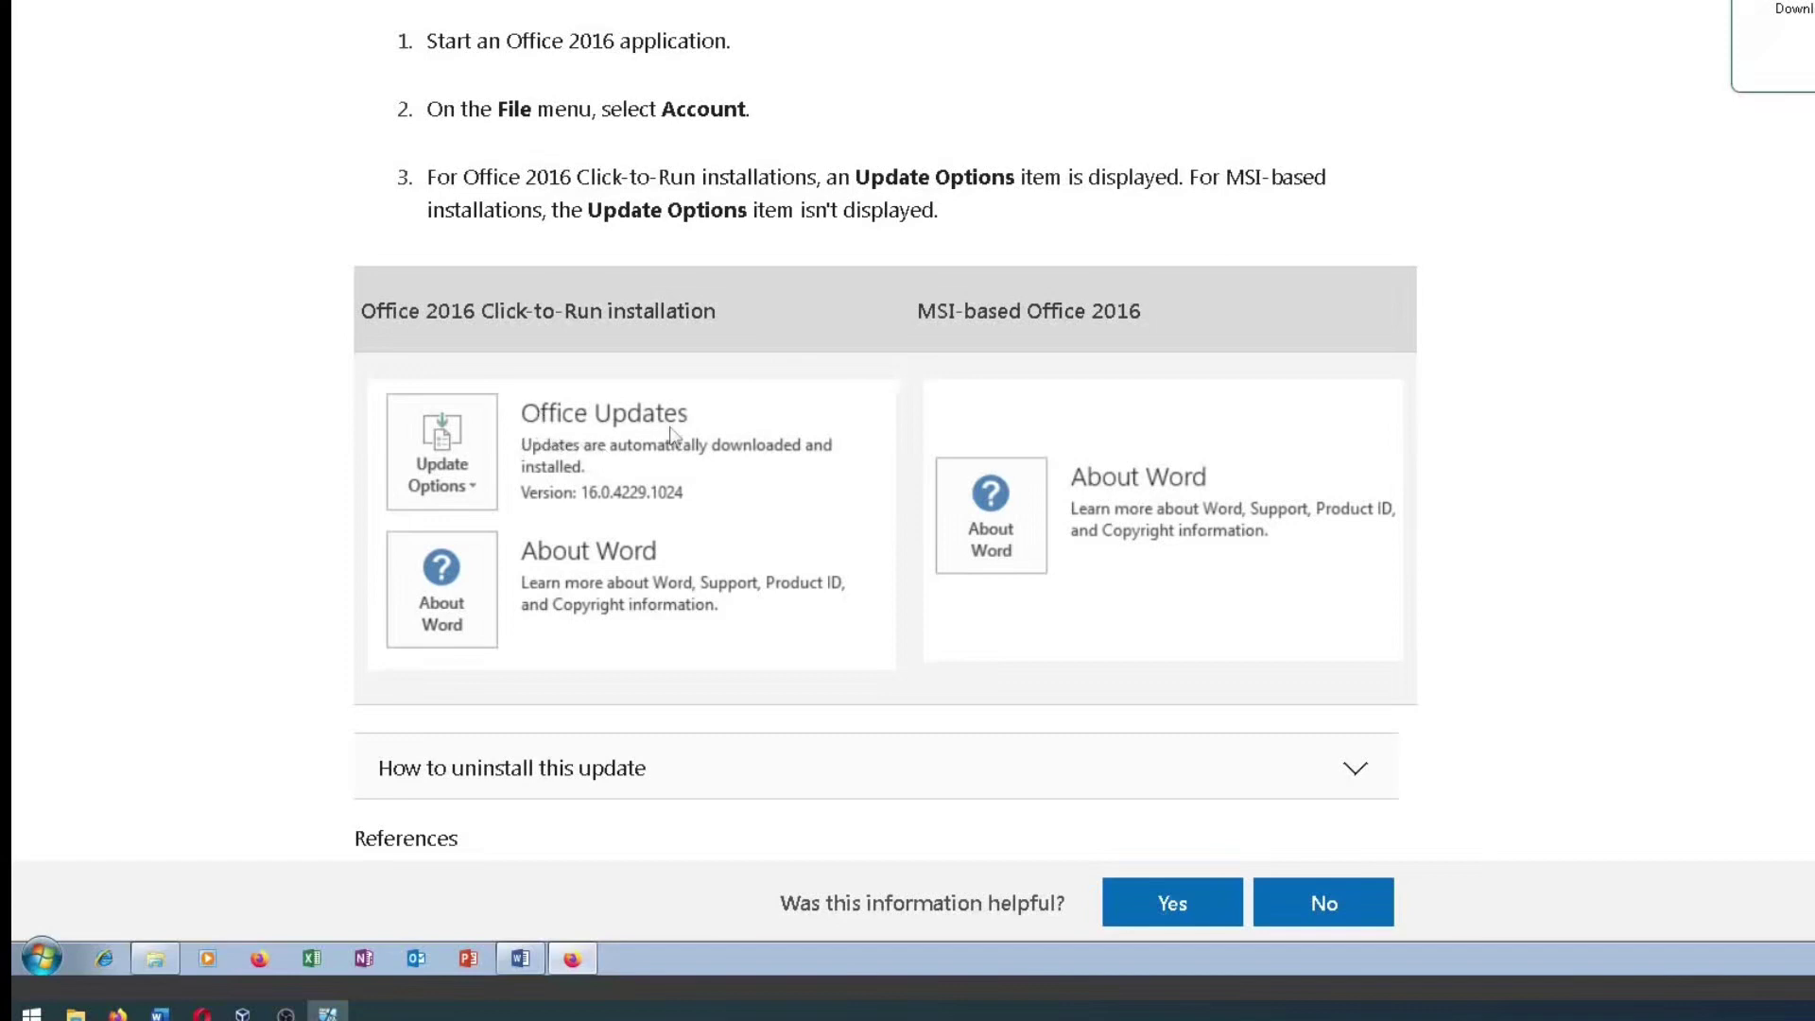
click(520, 958)
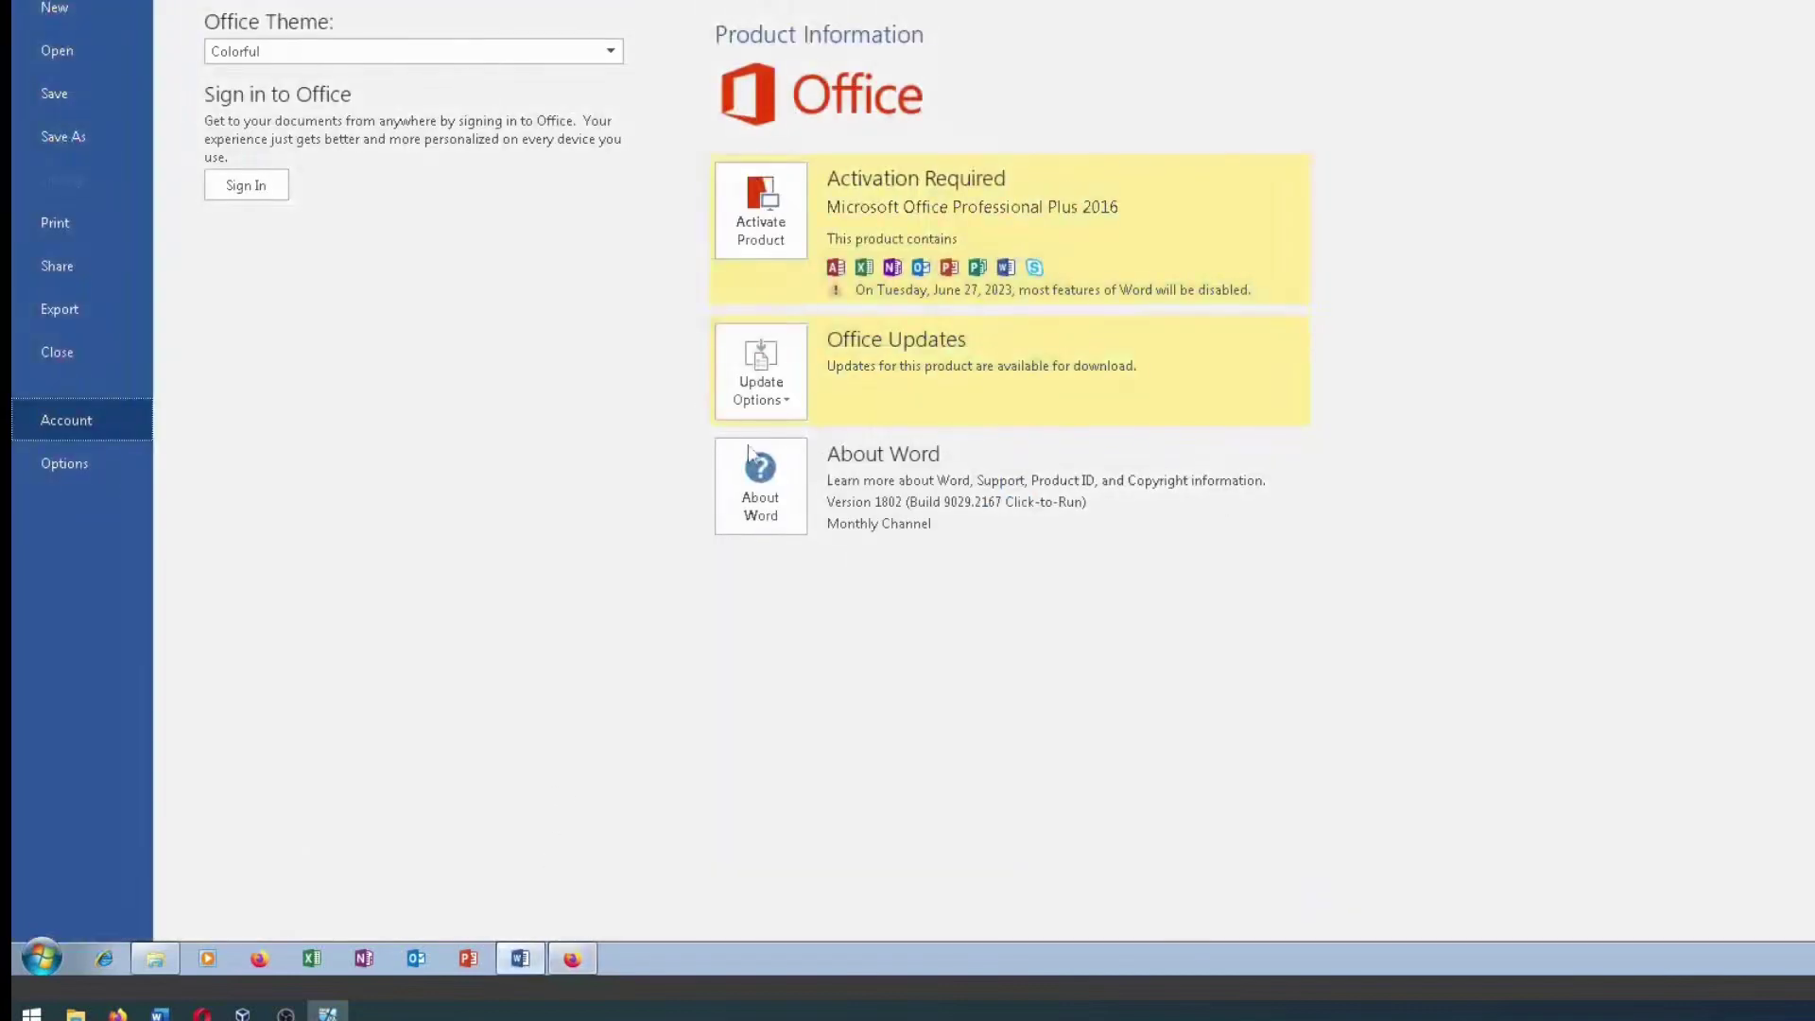
click(777, 364)
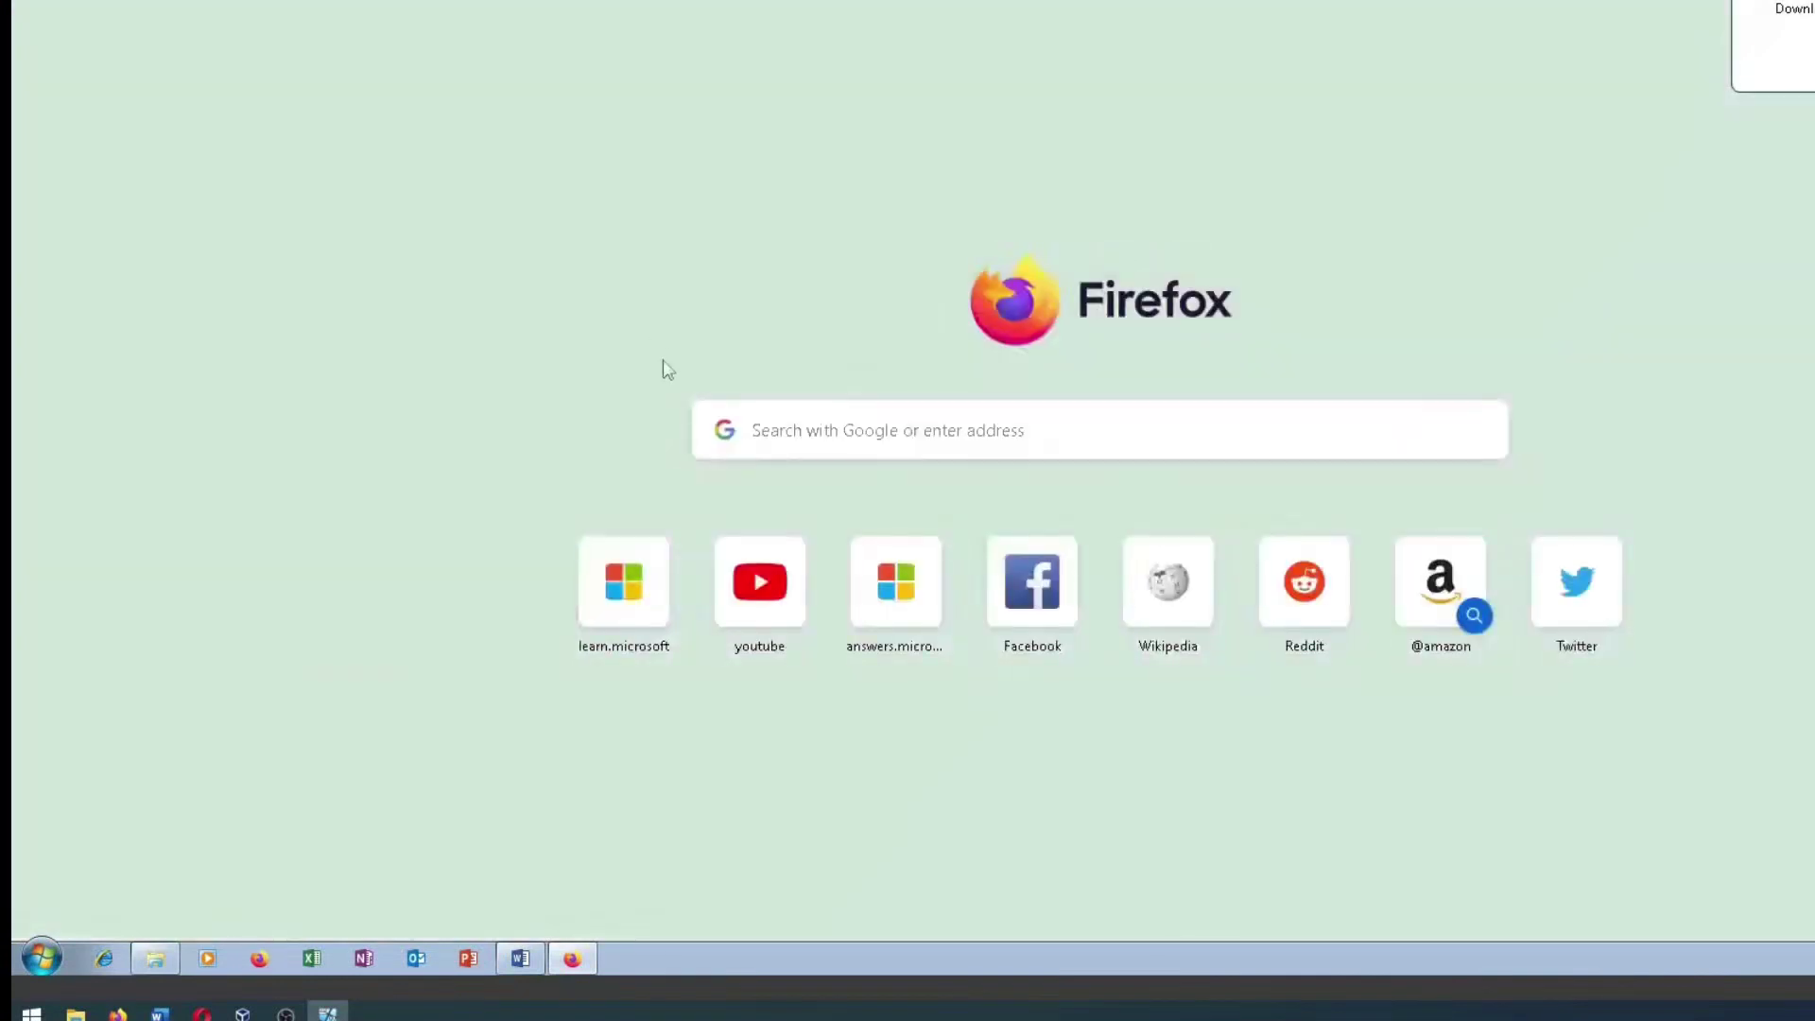
click(805, 446)
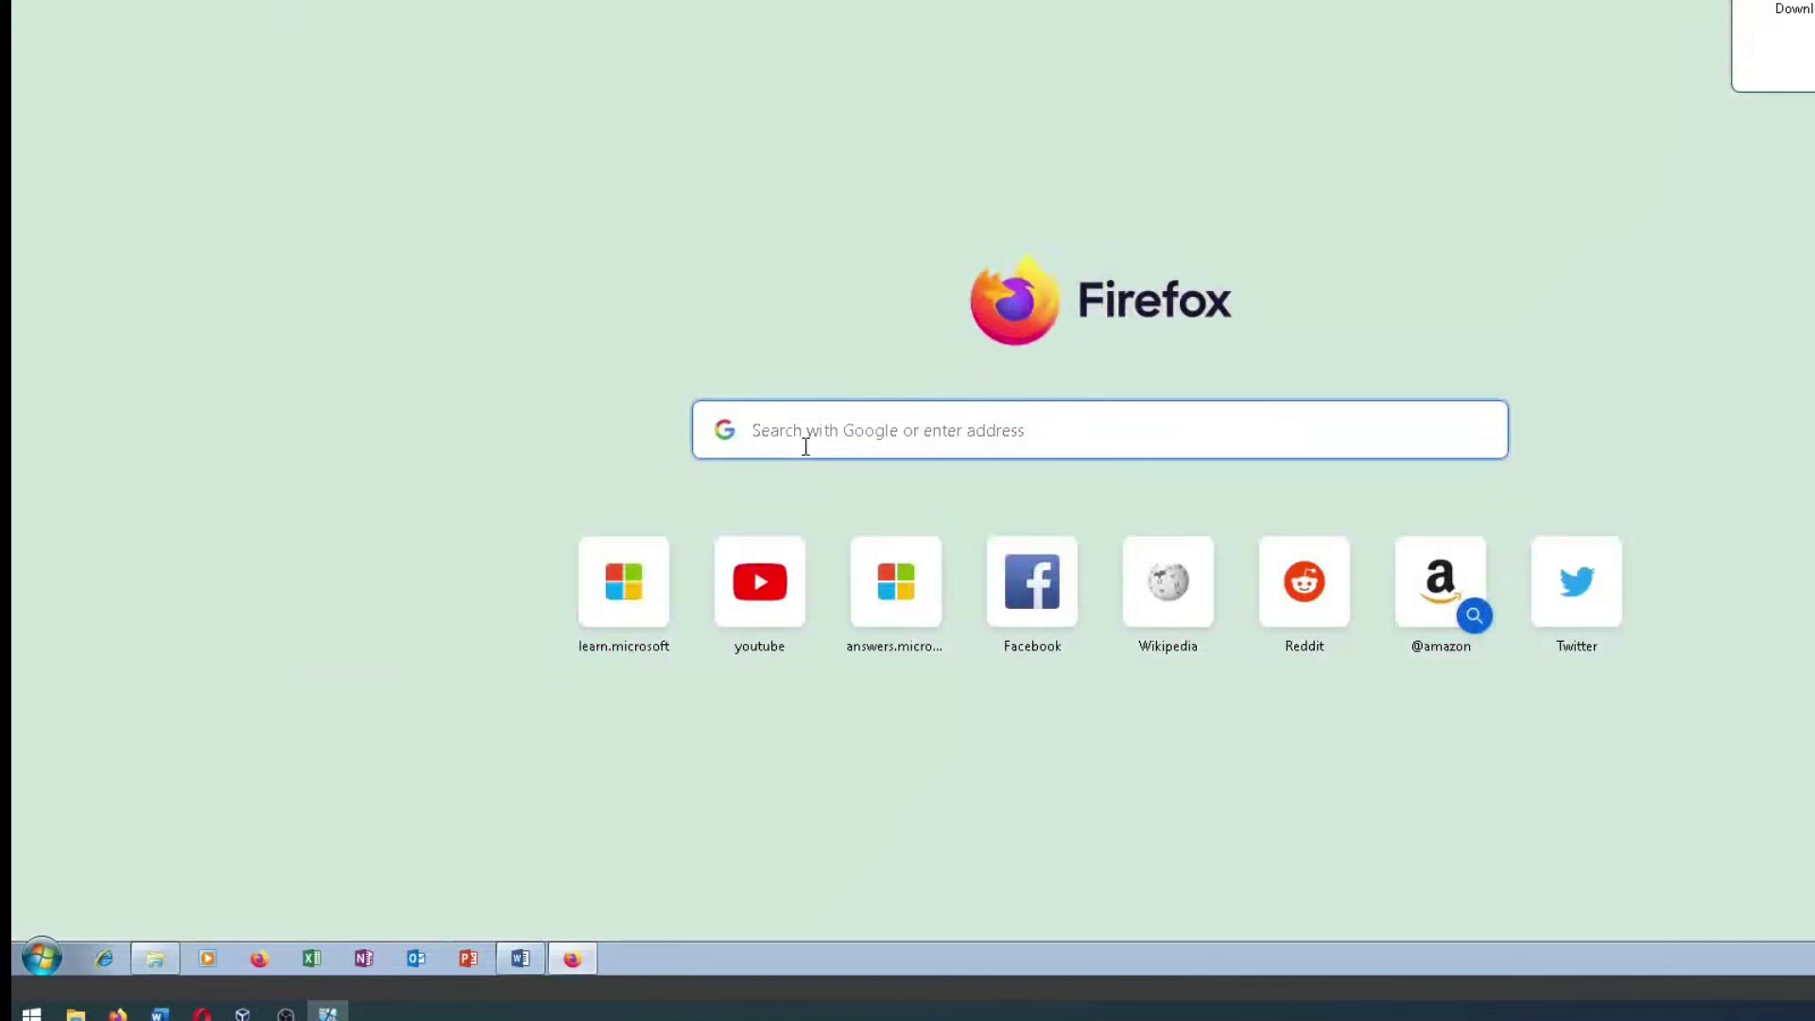
Search Google for 'microsoft office 2016 update'
text(mi)
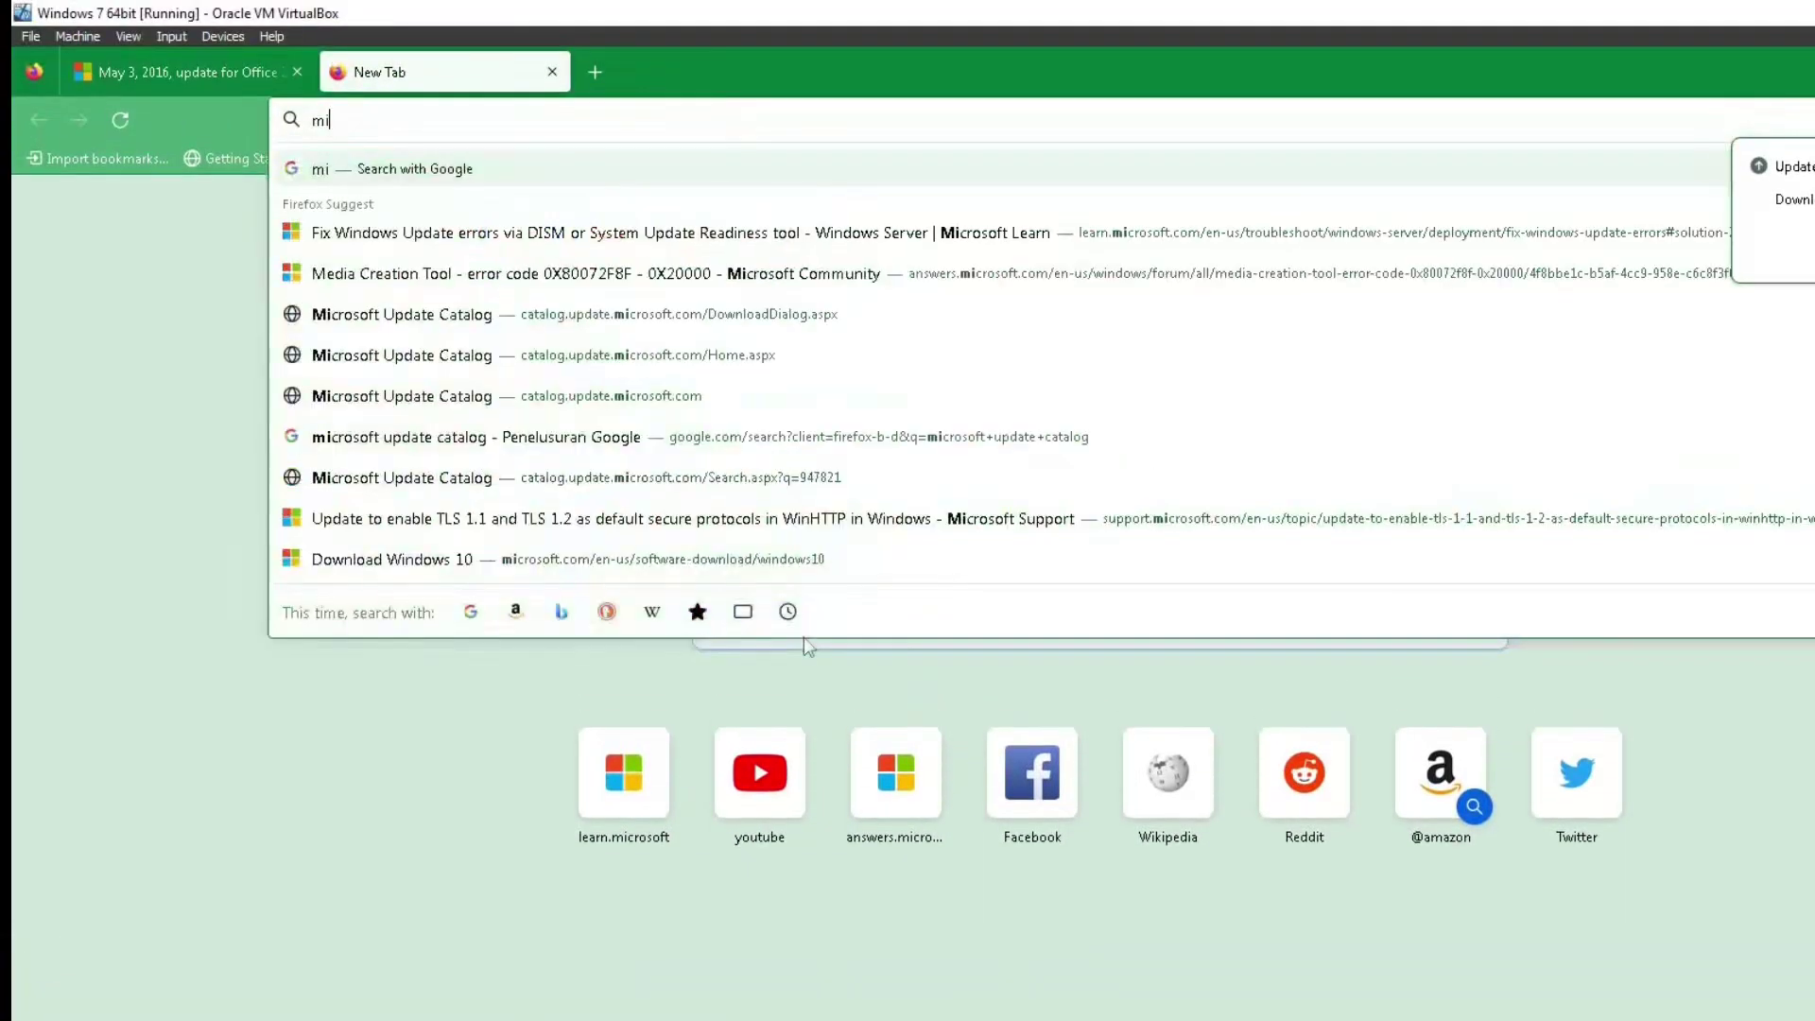
text(crosoft offic)
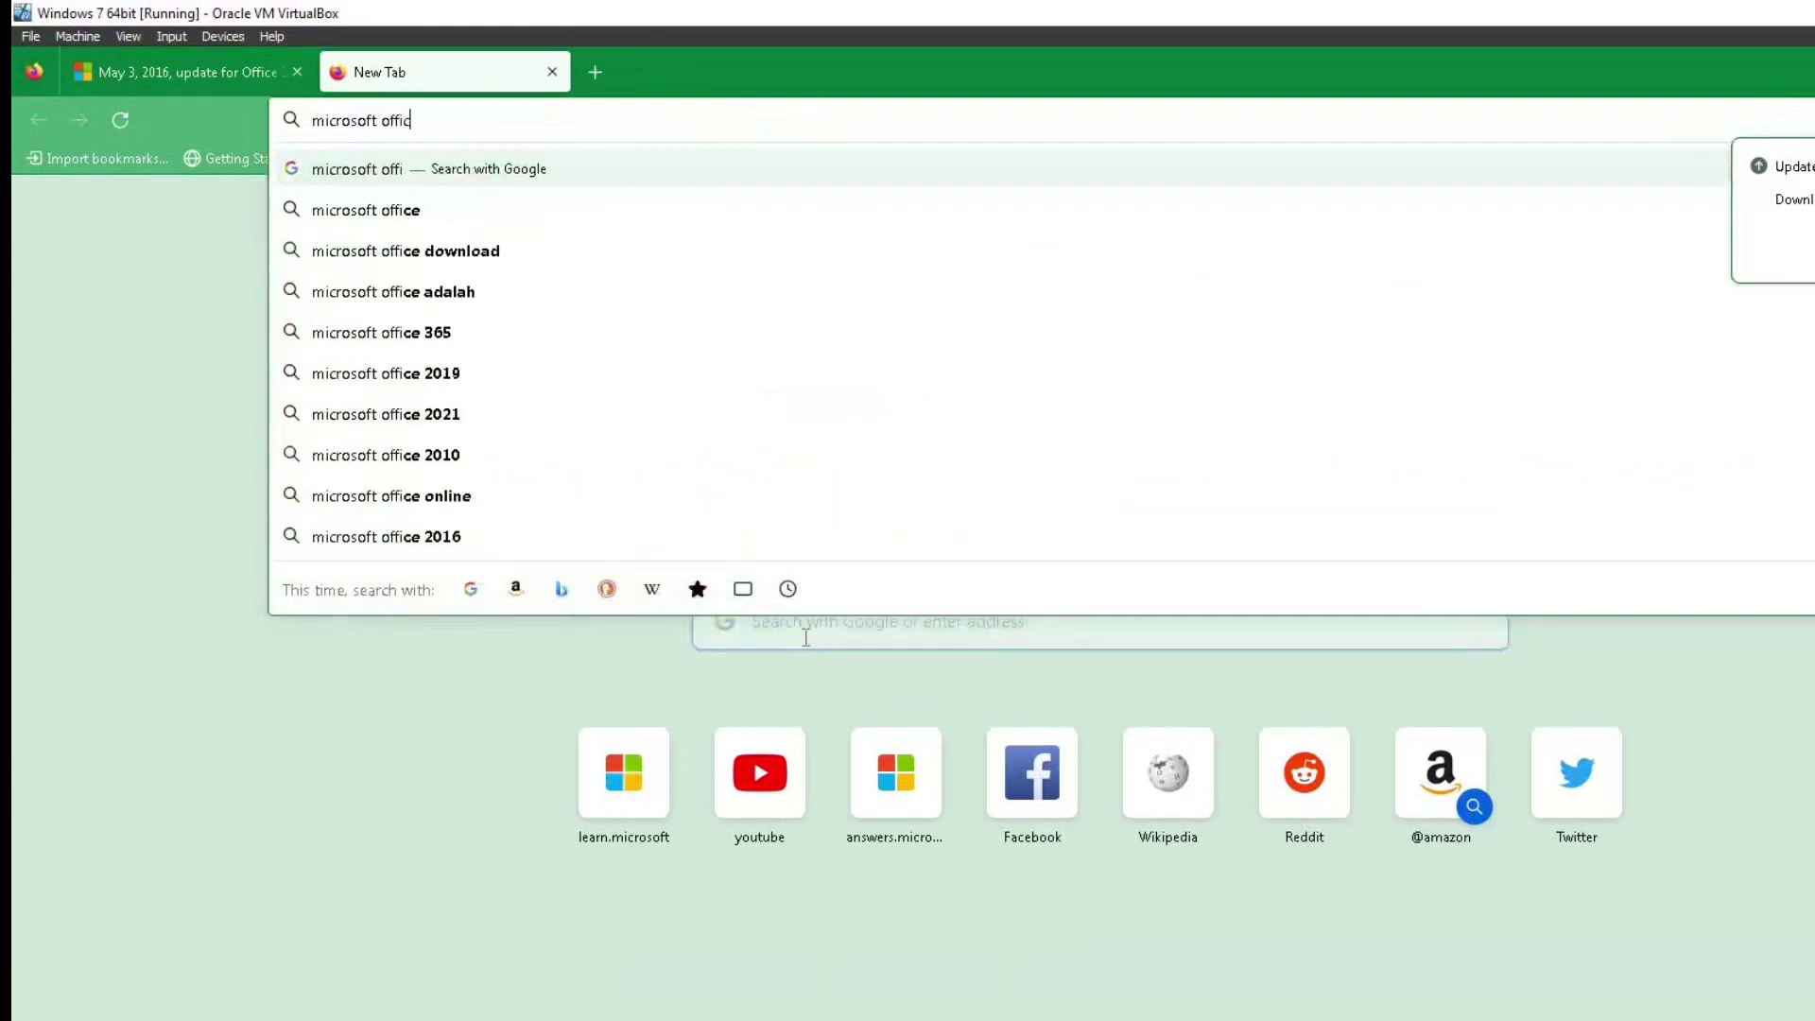
text(e 2016)
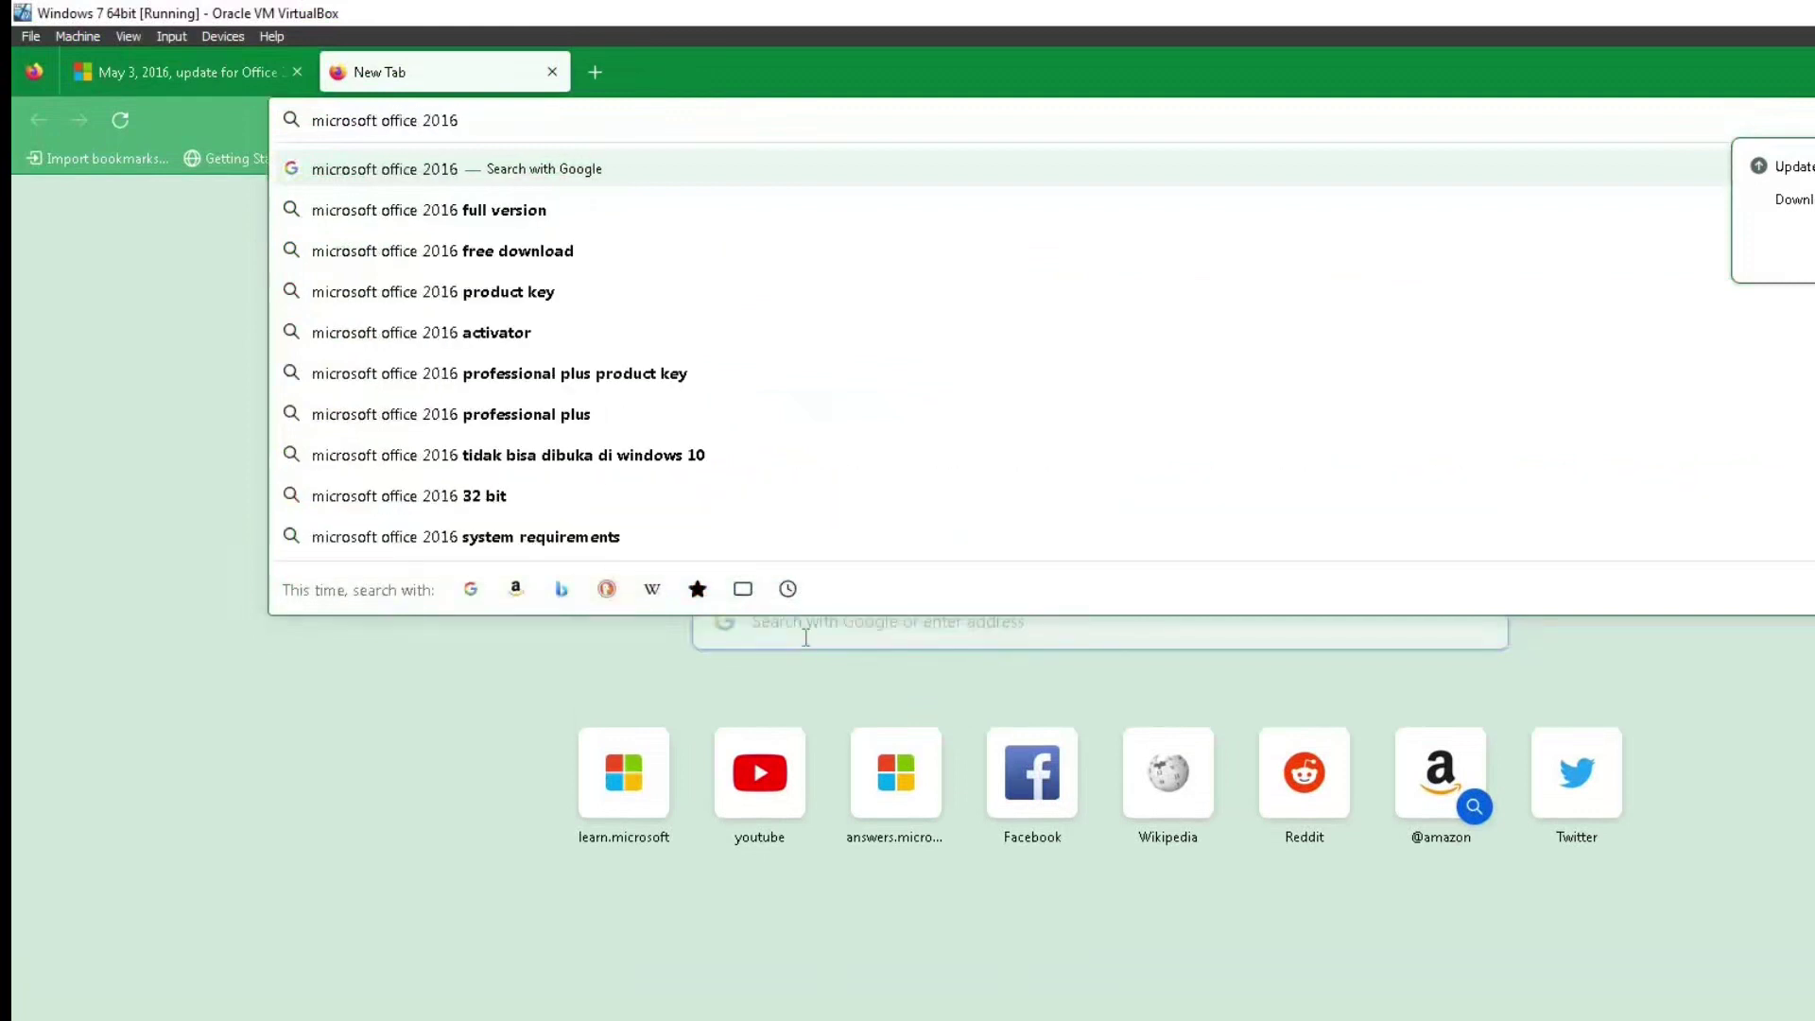
text( update)
key(Return)
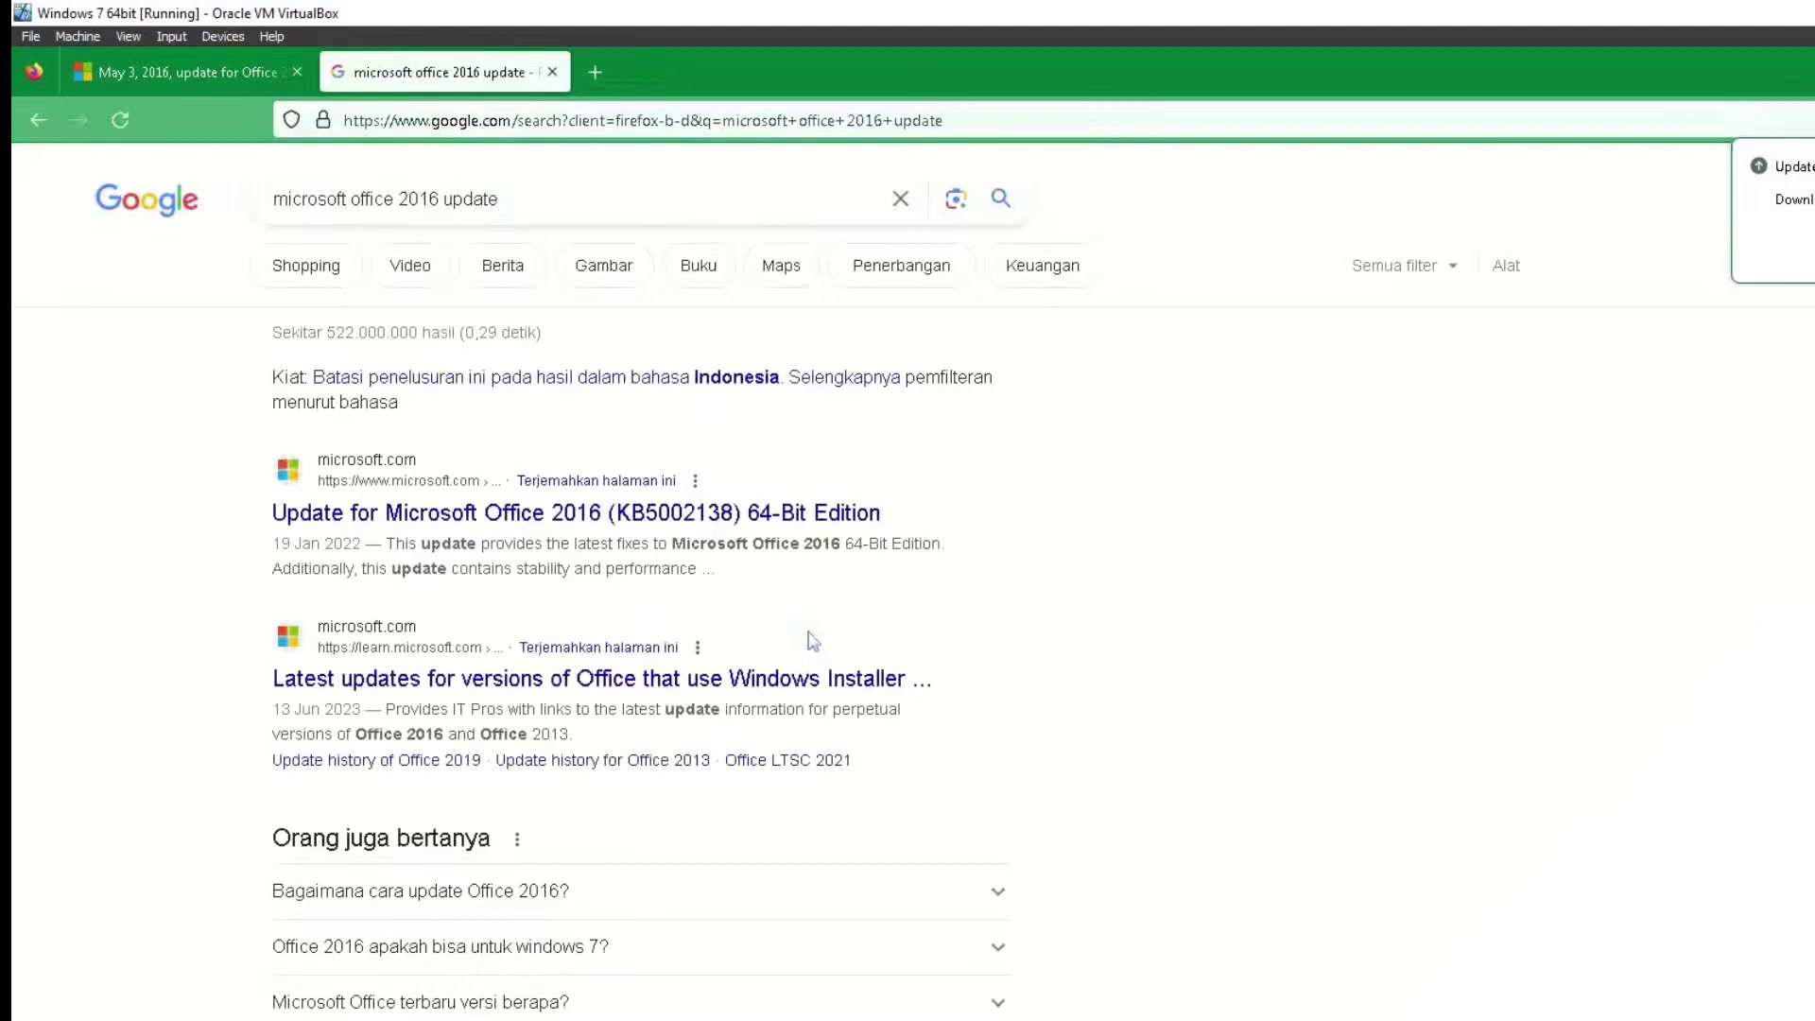
Open the Office updates article and load the June 2023 updates list in a background tab
click(615, 678)
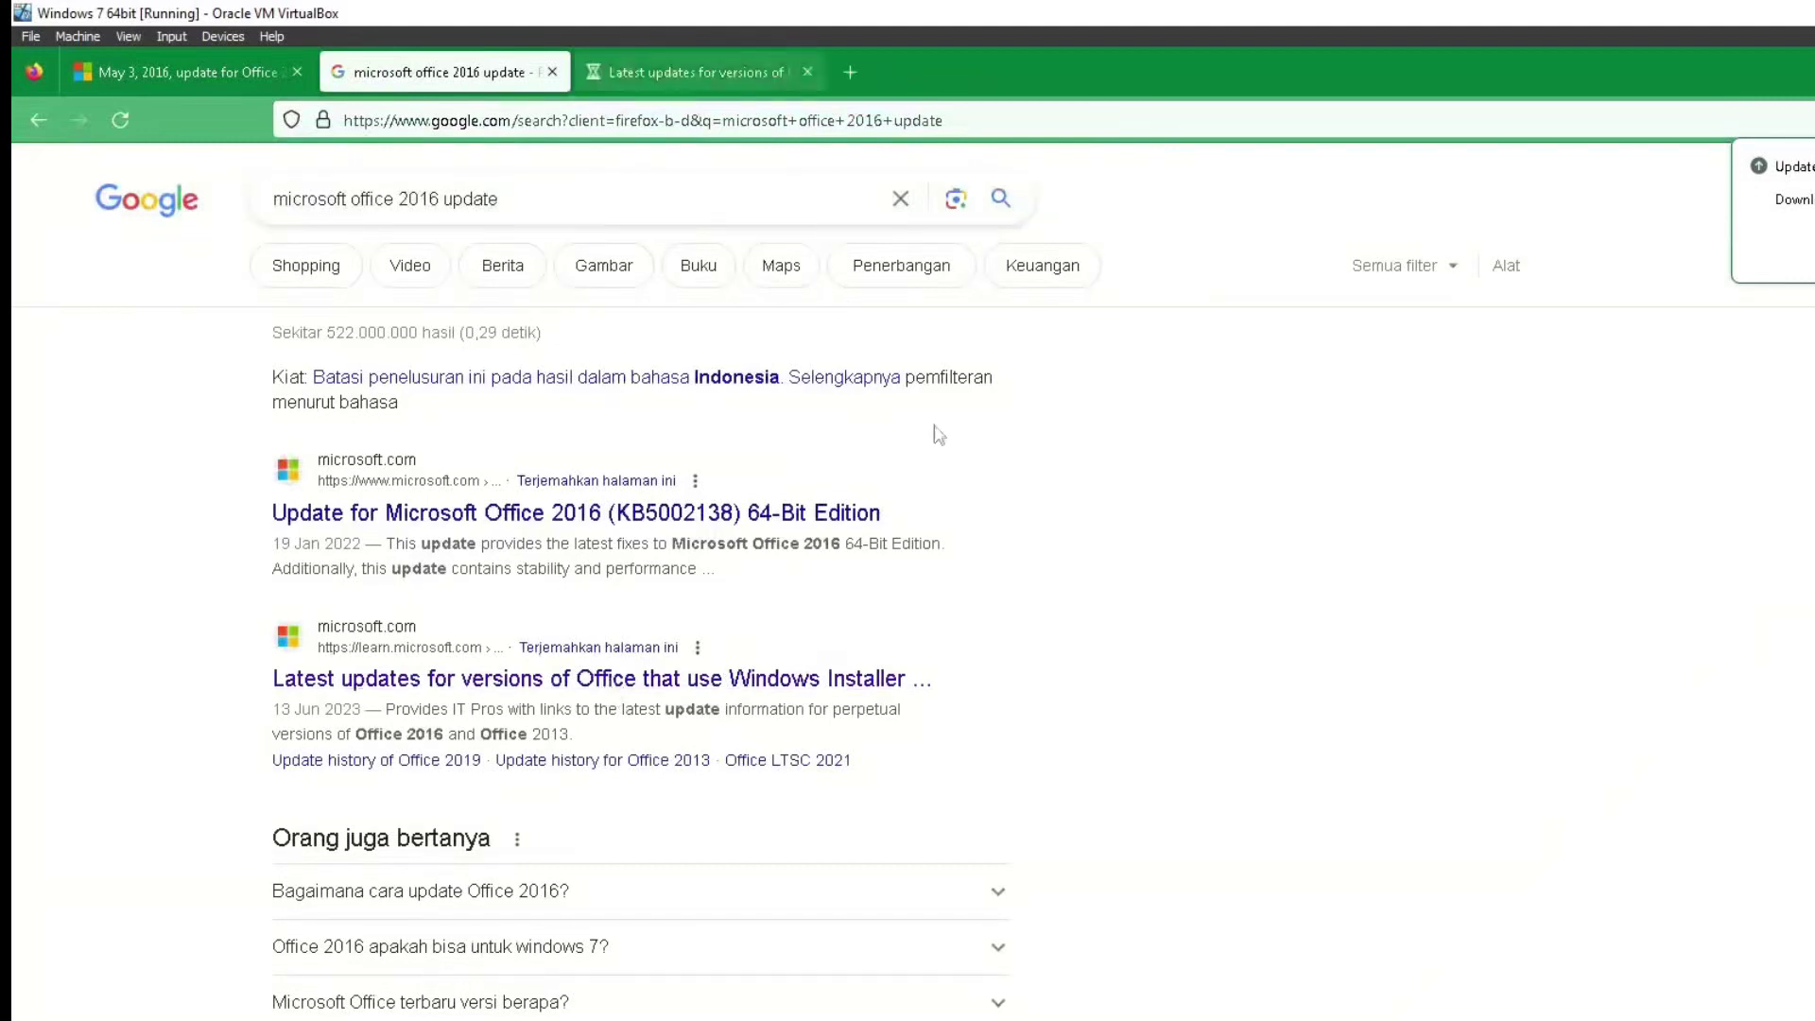
scroll(946, 558, down, 5)
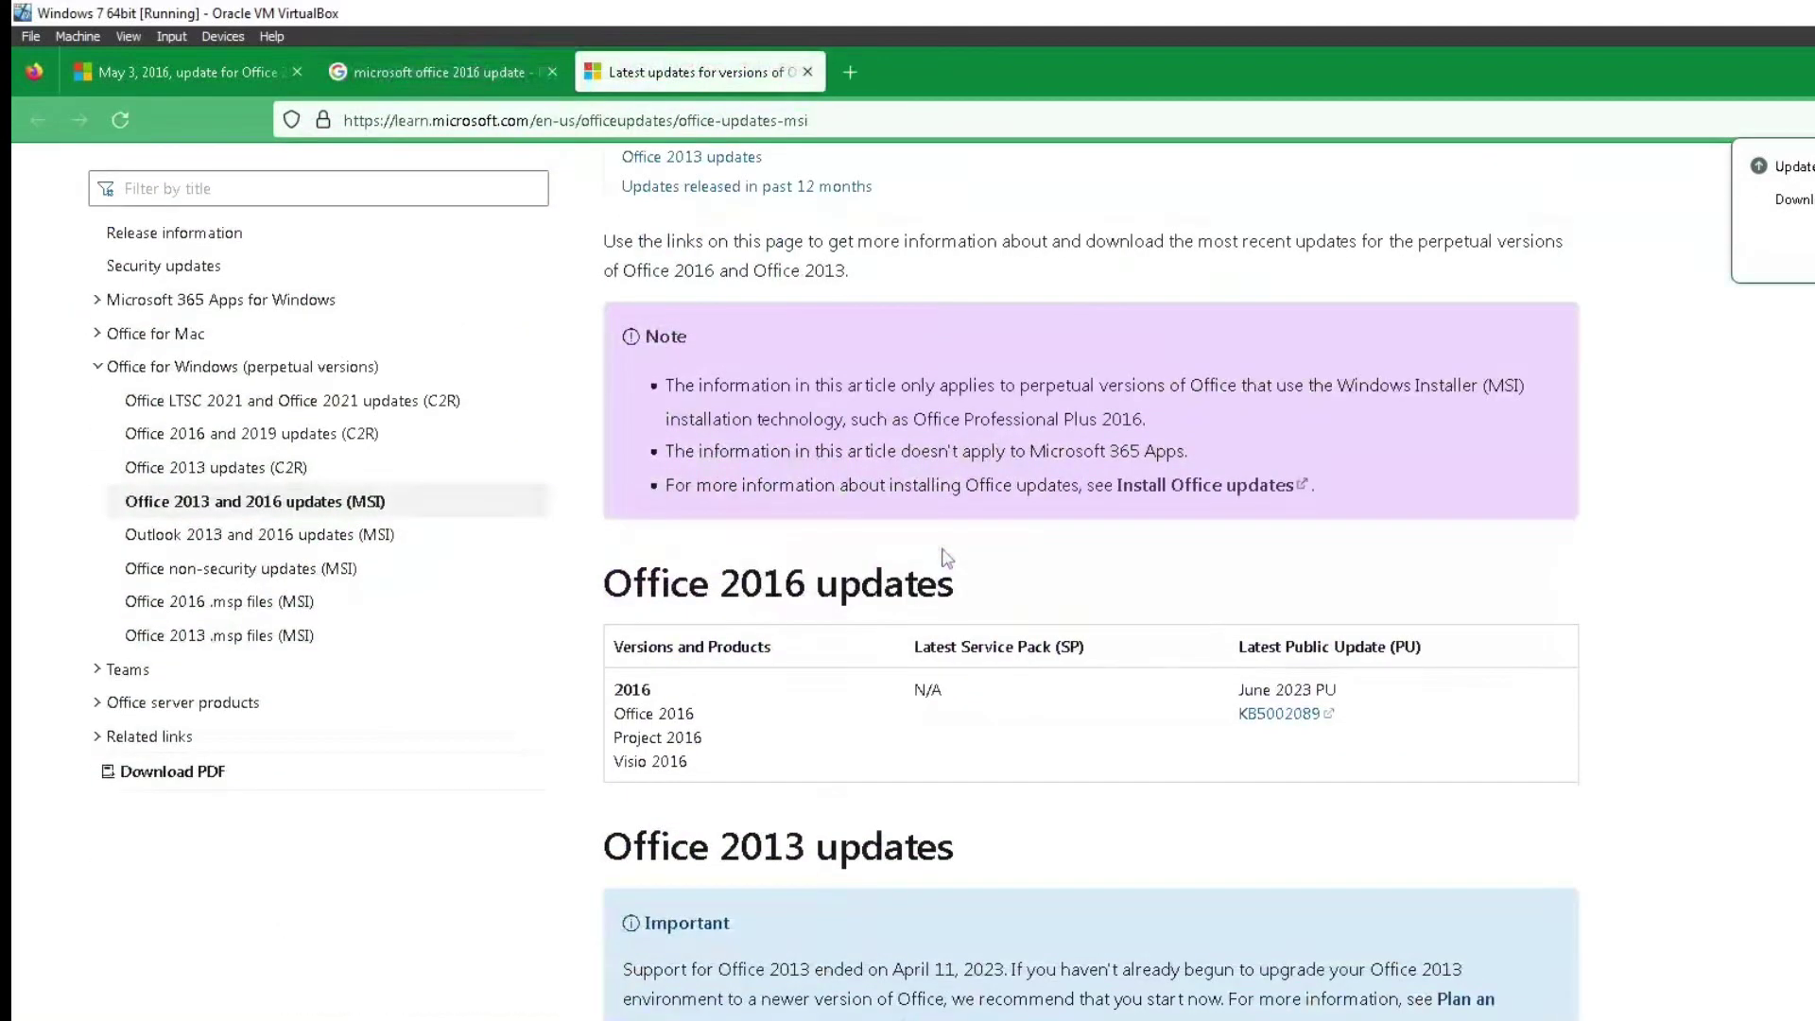
middle_click(1261, 714)
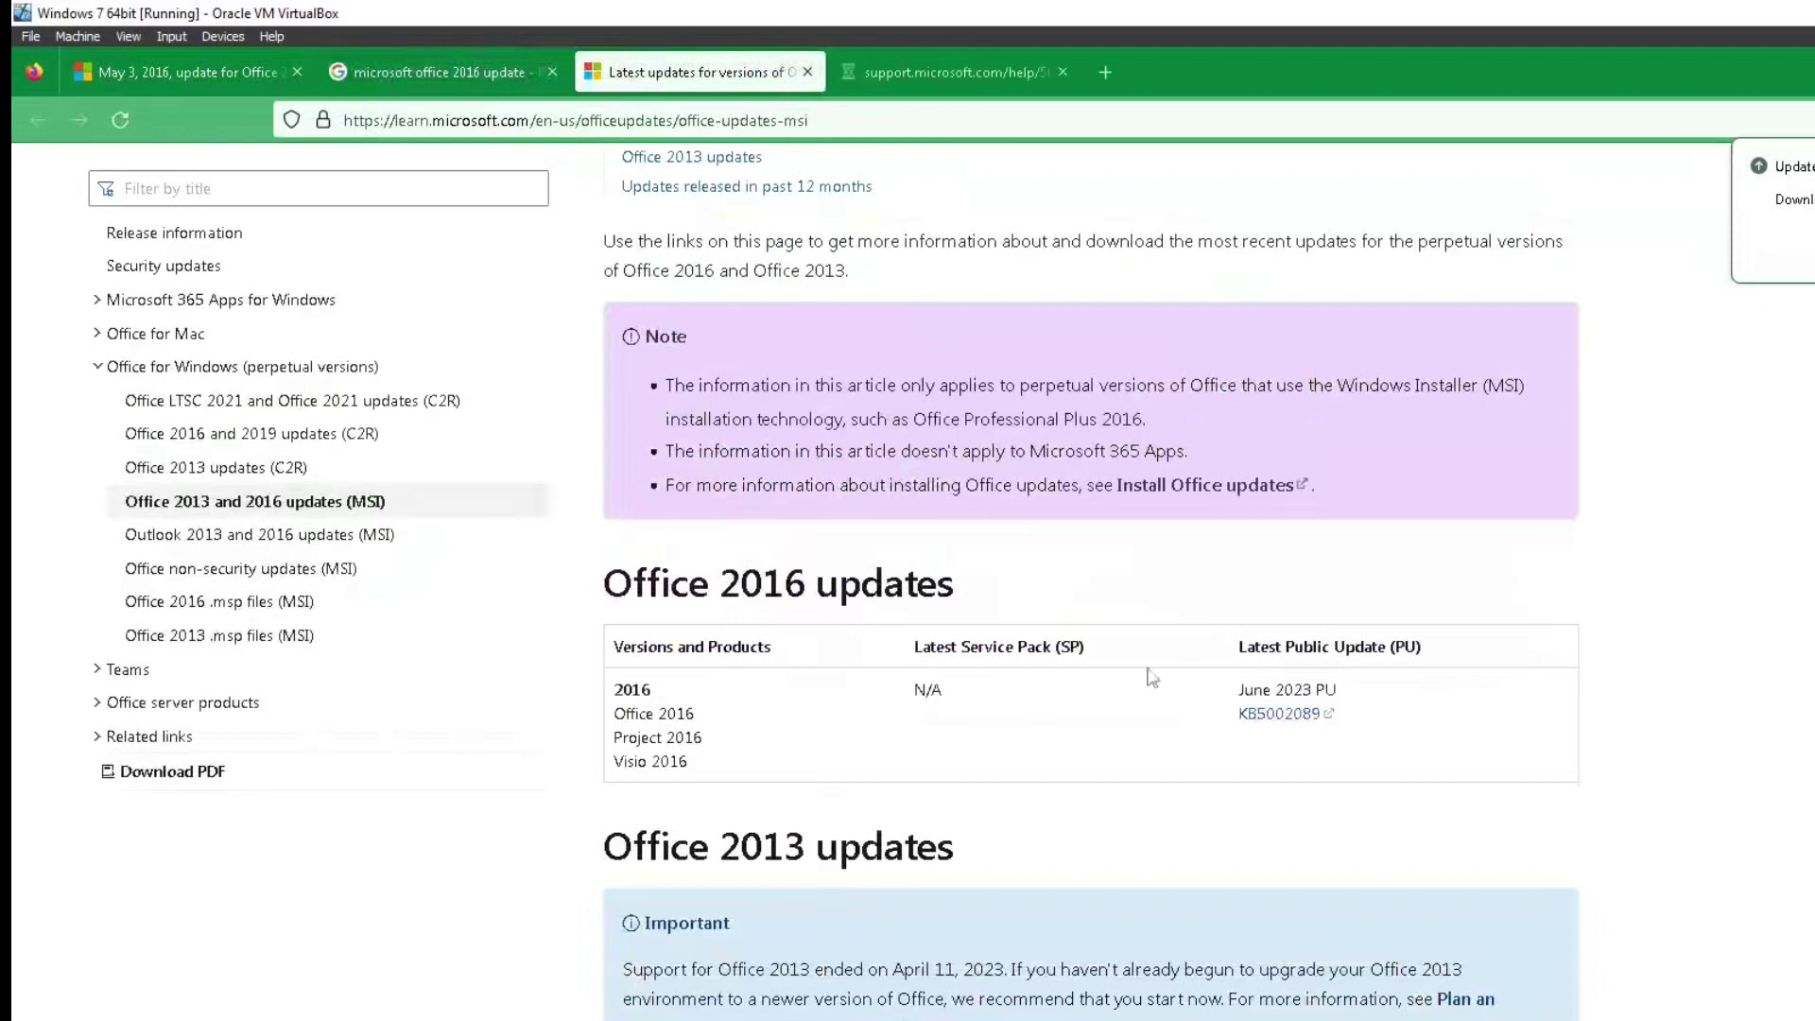
triple_click(1091, 593)
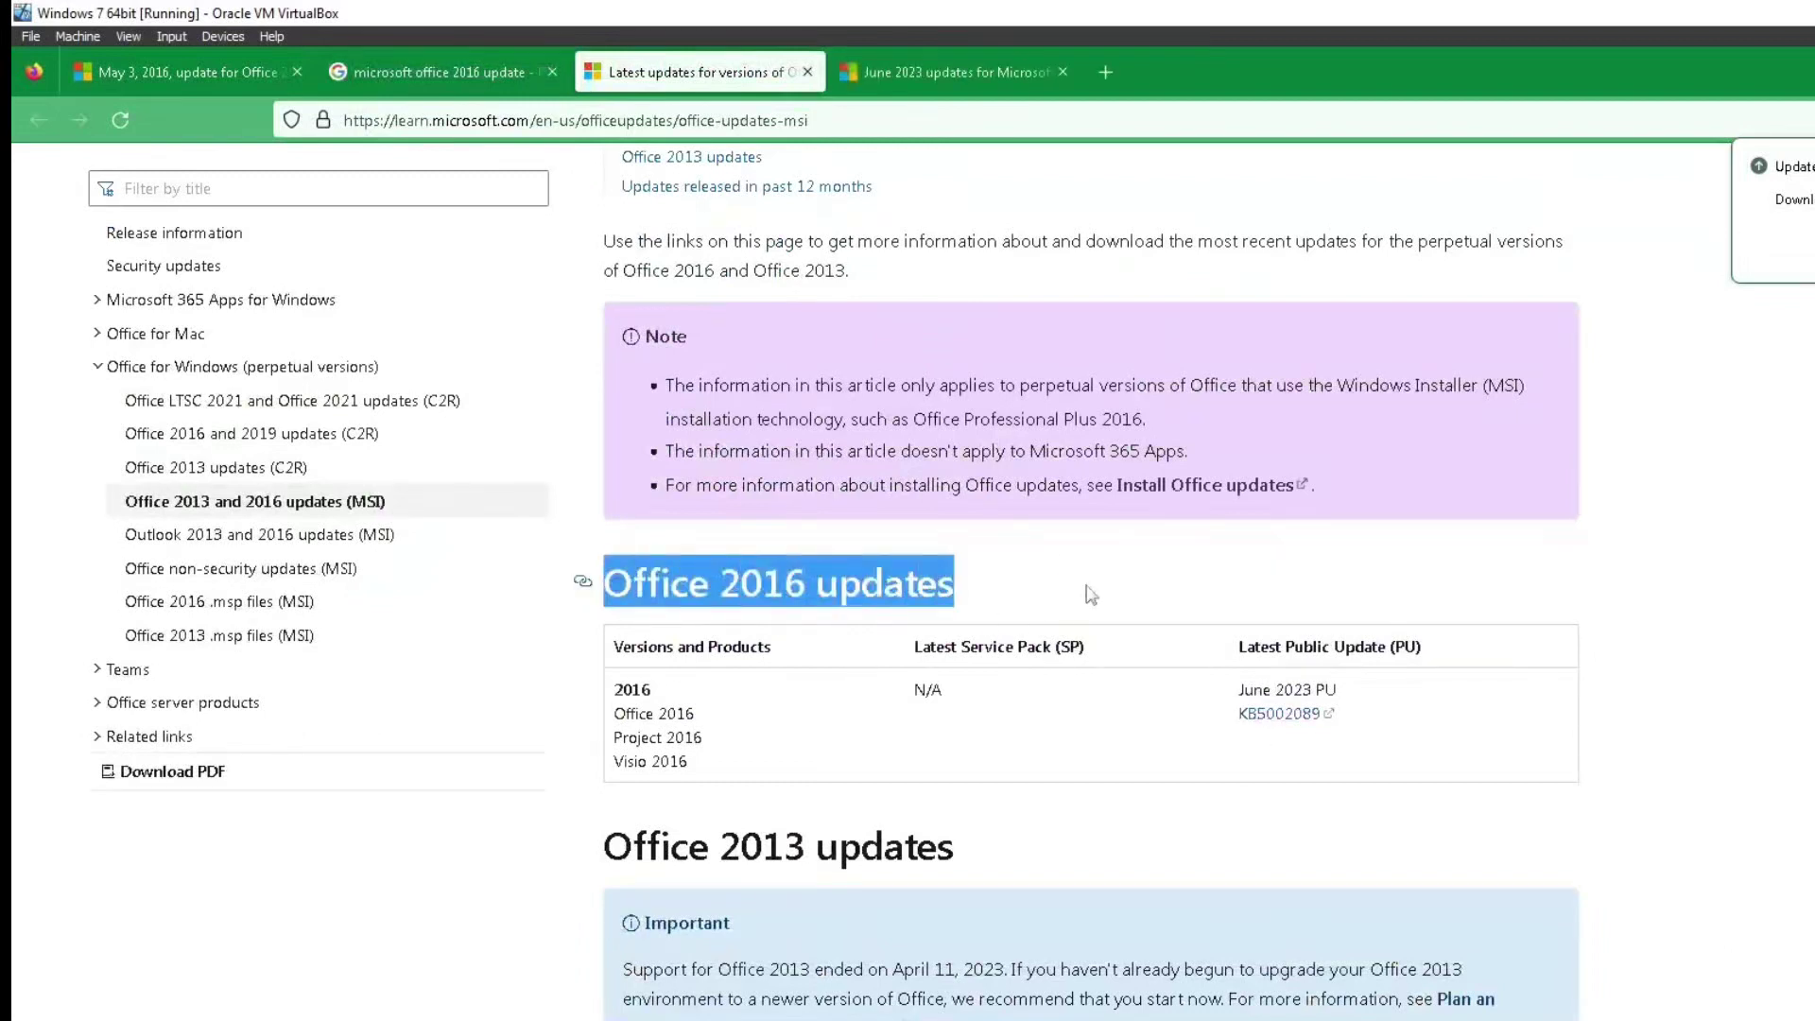
click(1091, 594)
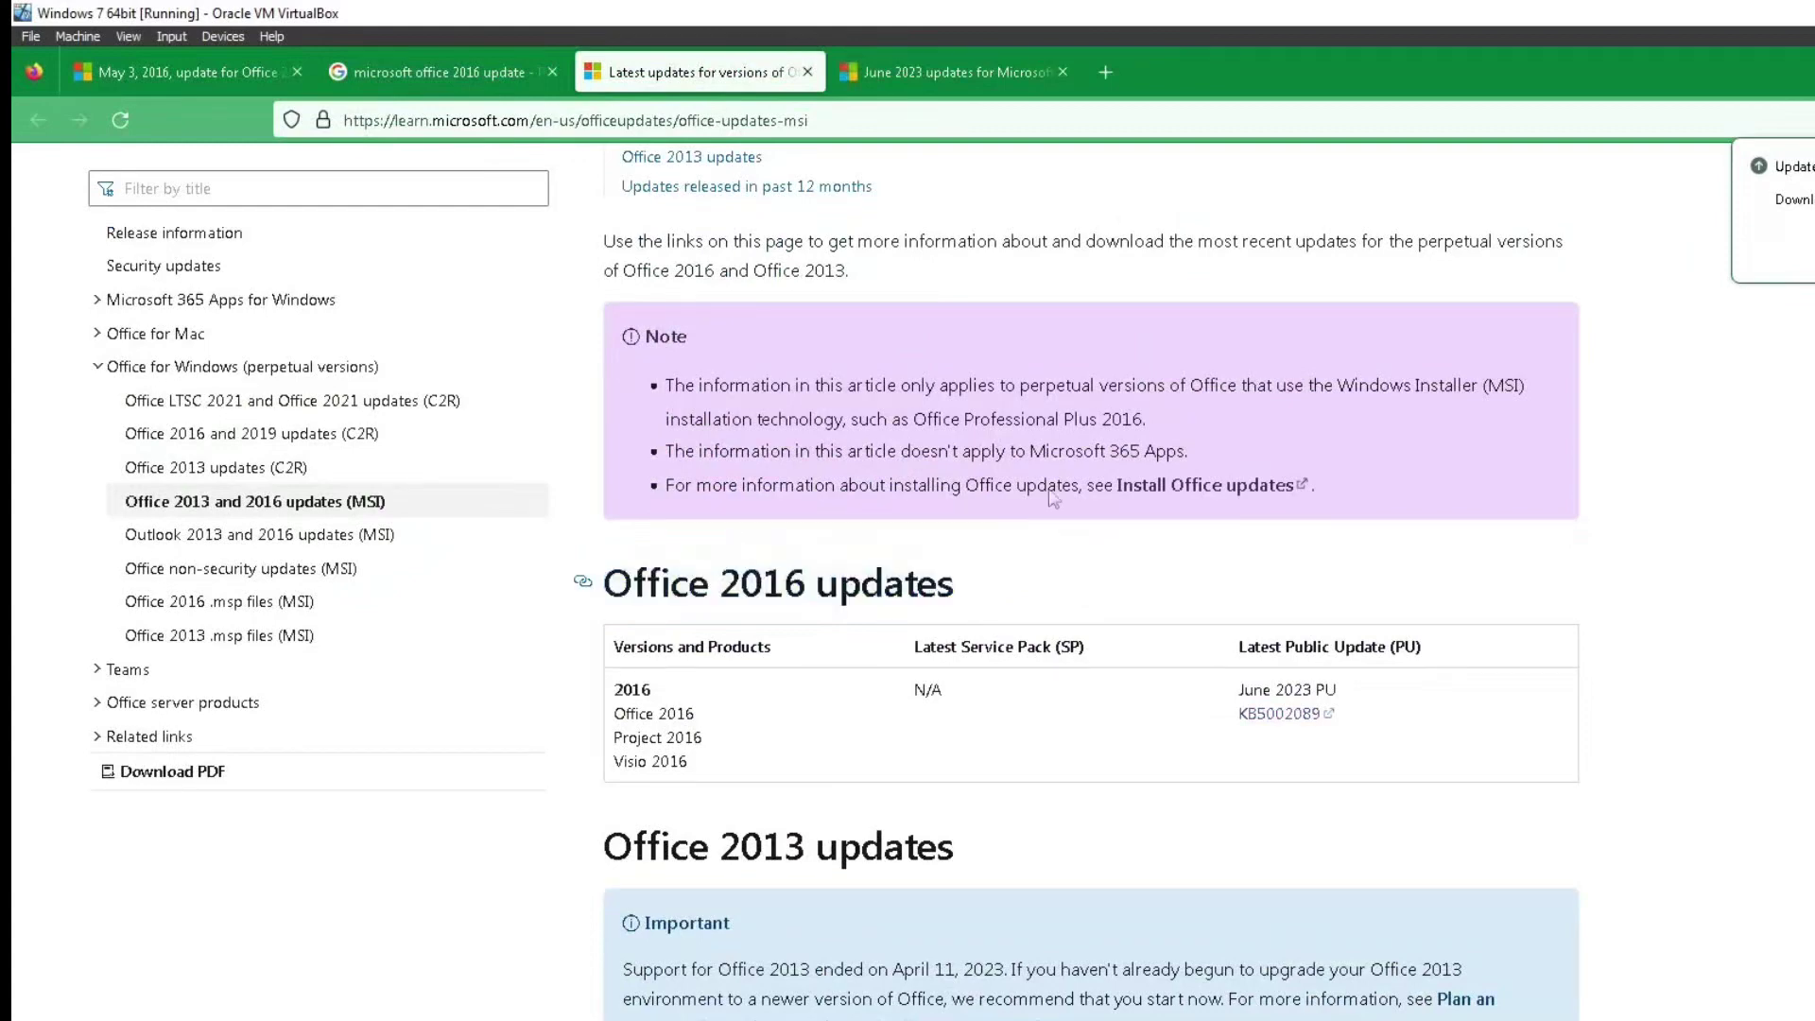
On the June 2023 updates page, find the Office 2016 table and open the KB4011621 article
key(ctrl+Tab)
scroll(1017, 368, down, 3)
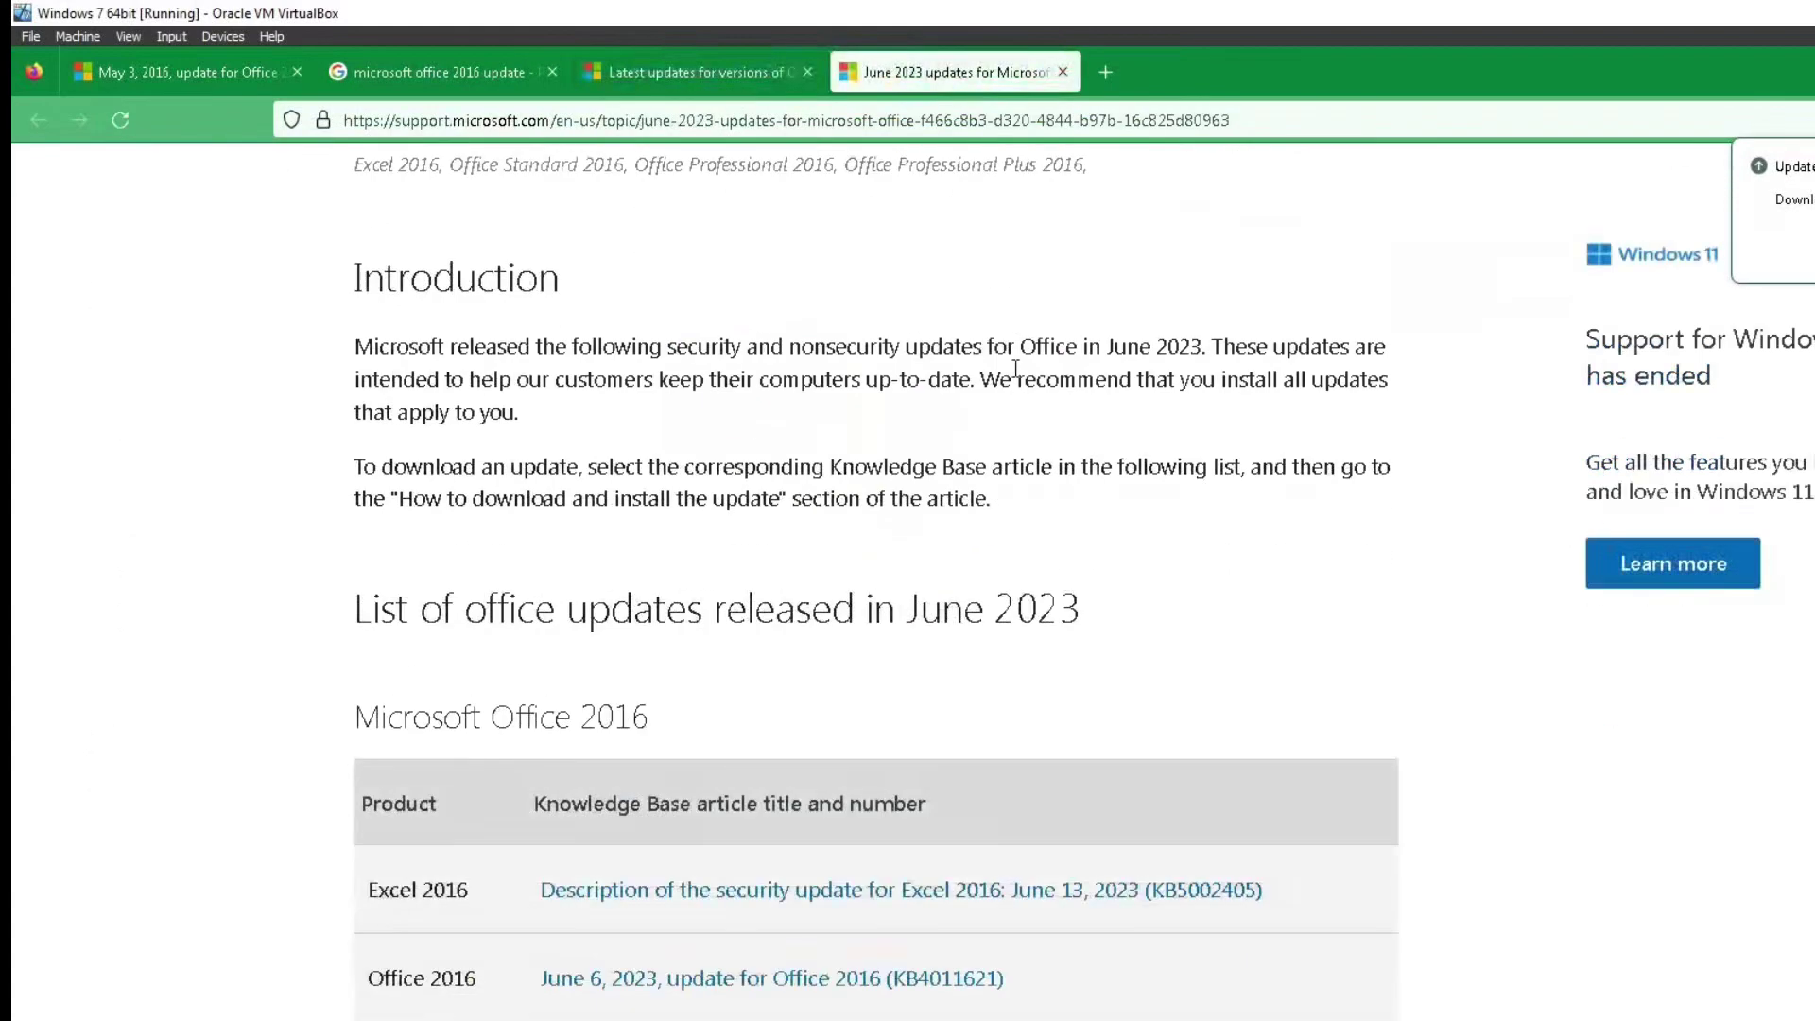
scroll(1016, 369, up, 3)
scroll(1015, 369, down, 2)
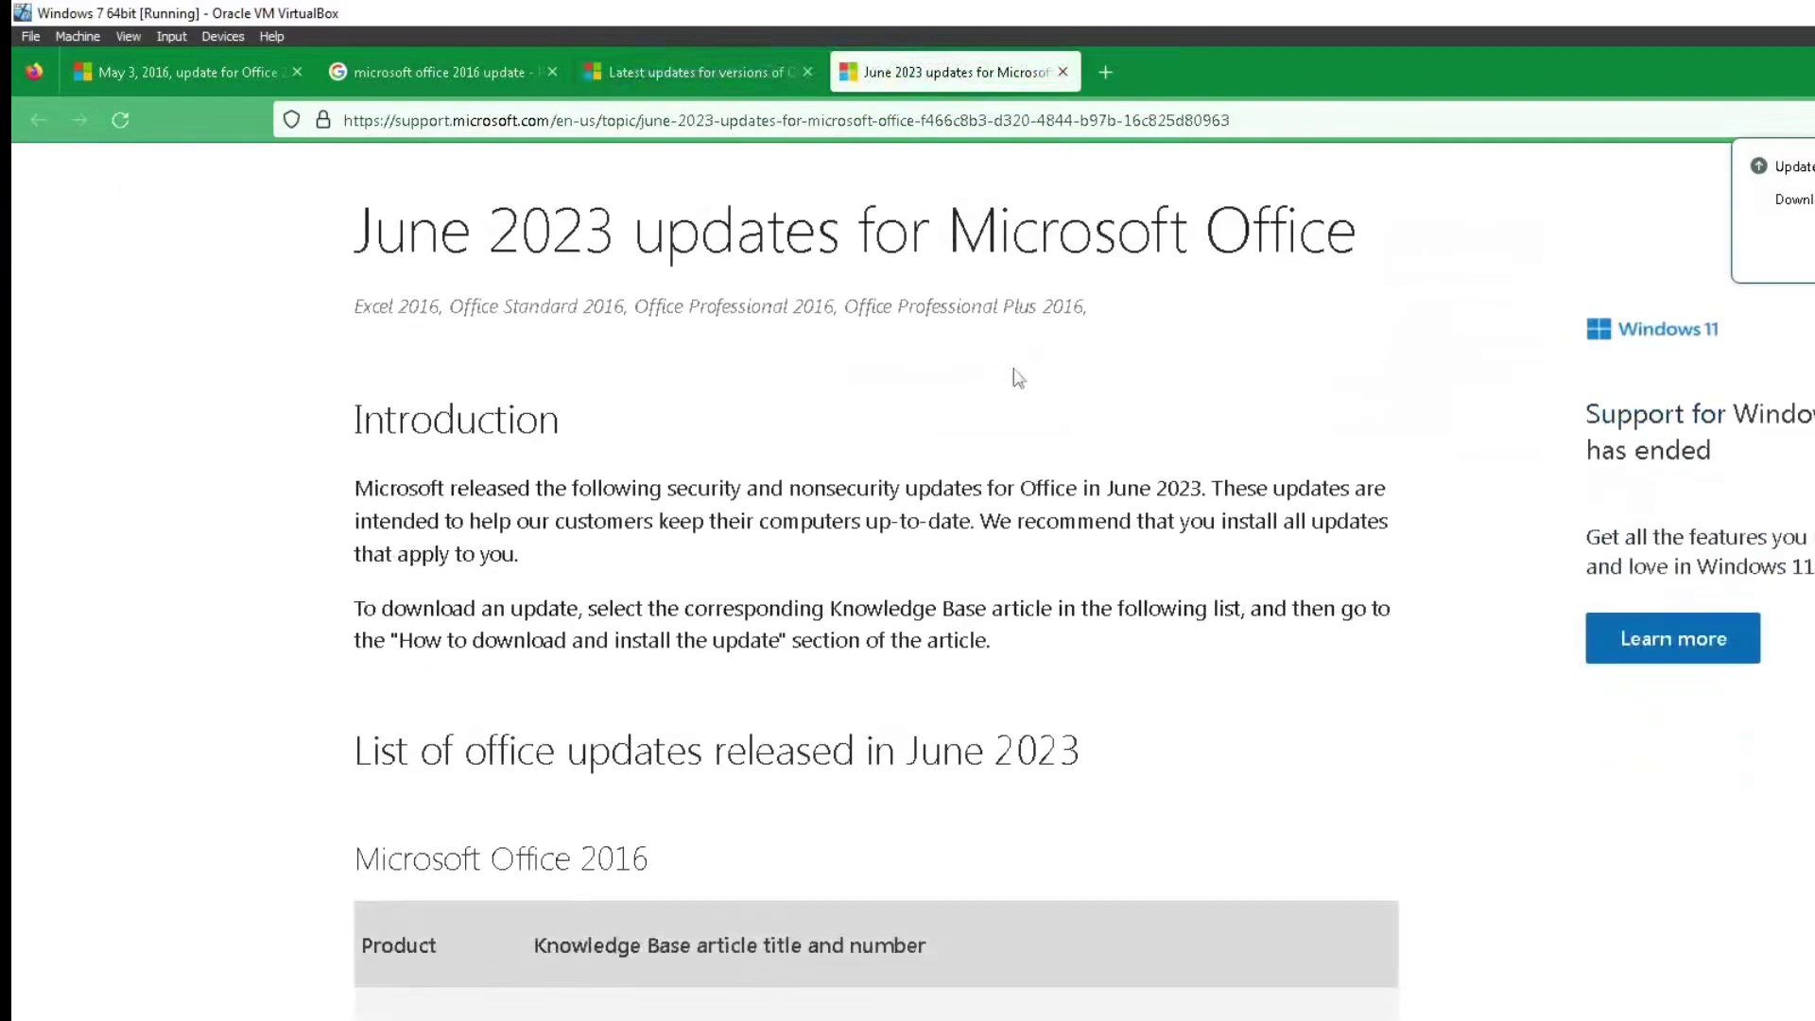
scroll(1014, 368, down, 6)
scroll(1014, 369, down, 5)
scroll(1015, 368, down, 5)
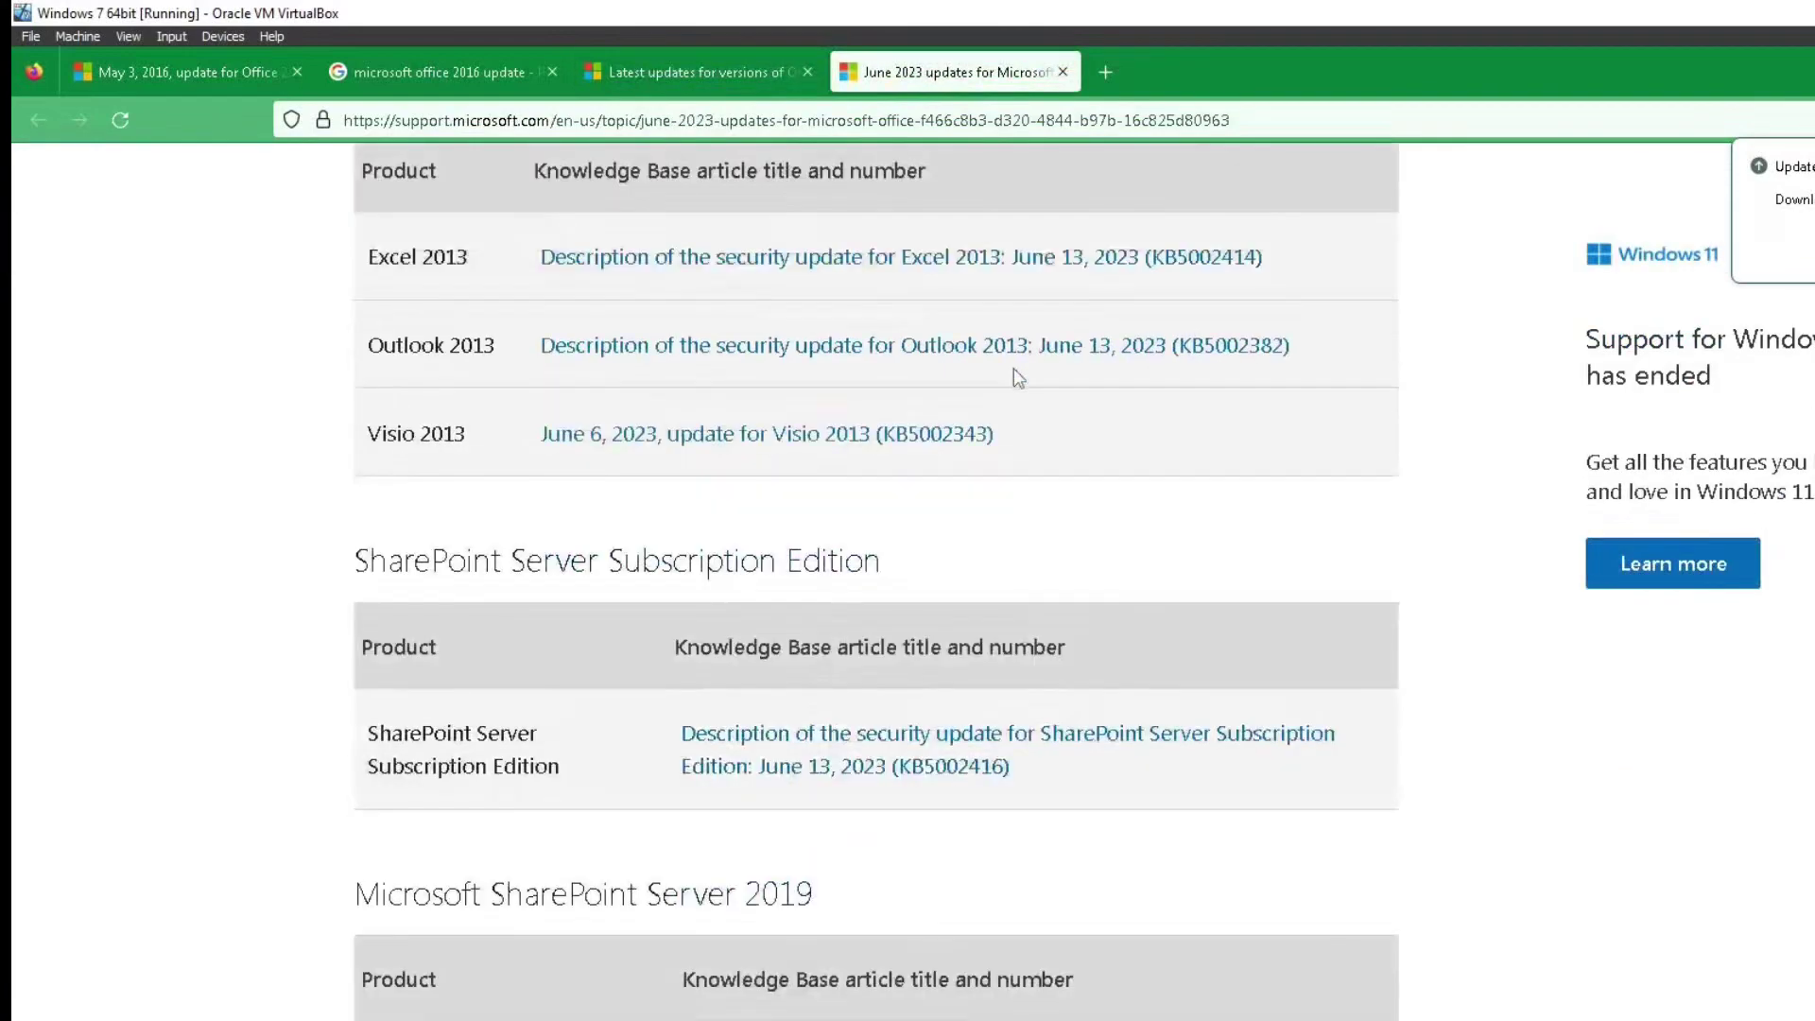
scroll(1013, 368, up, 8)
scroll(1011, 367, up, 1)
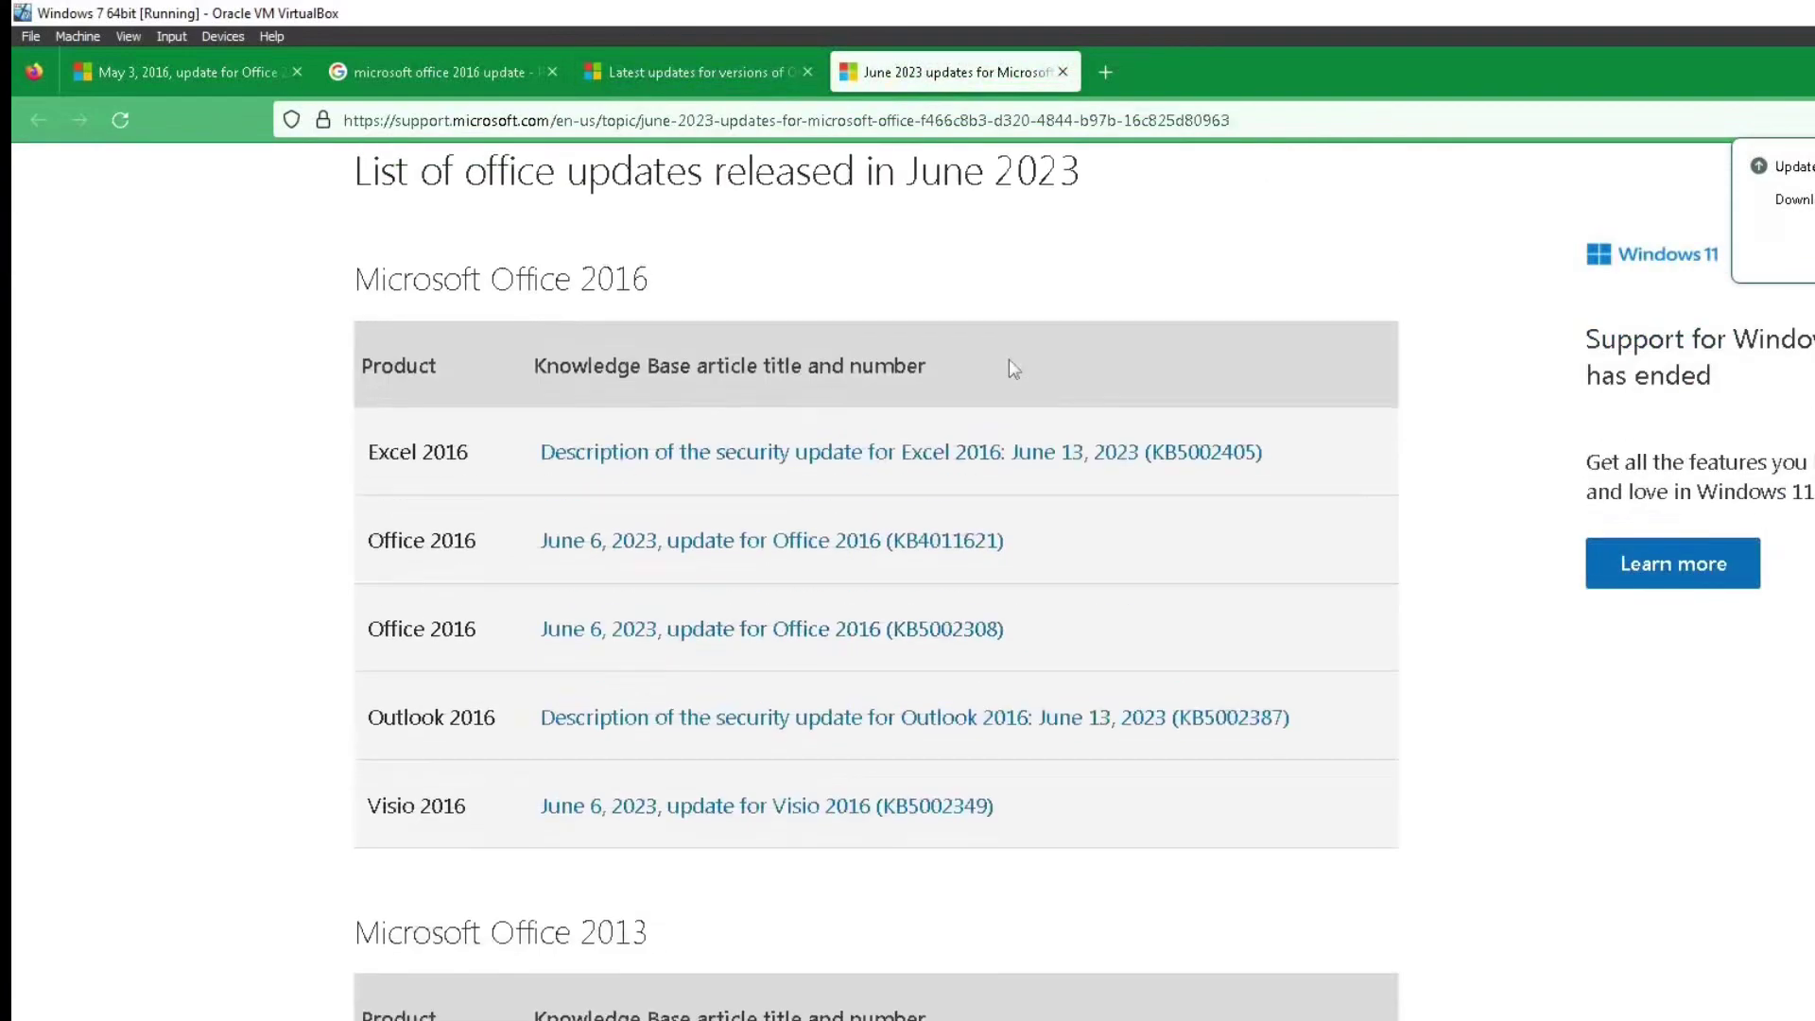
scroll(1009, 365, up, 2)
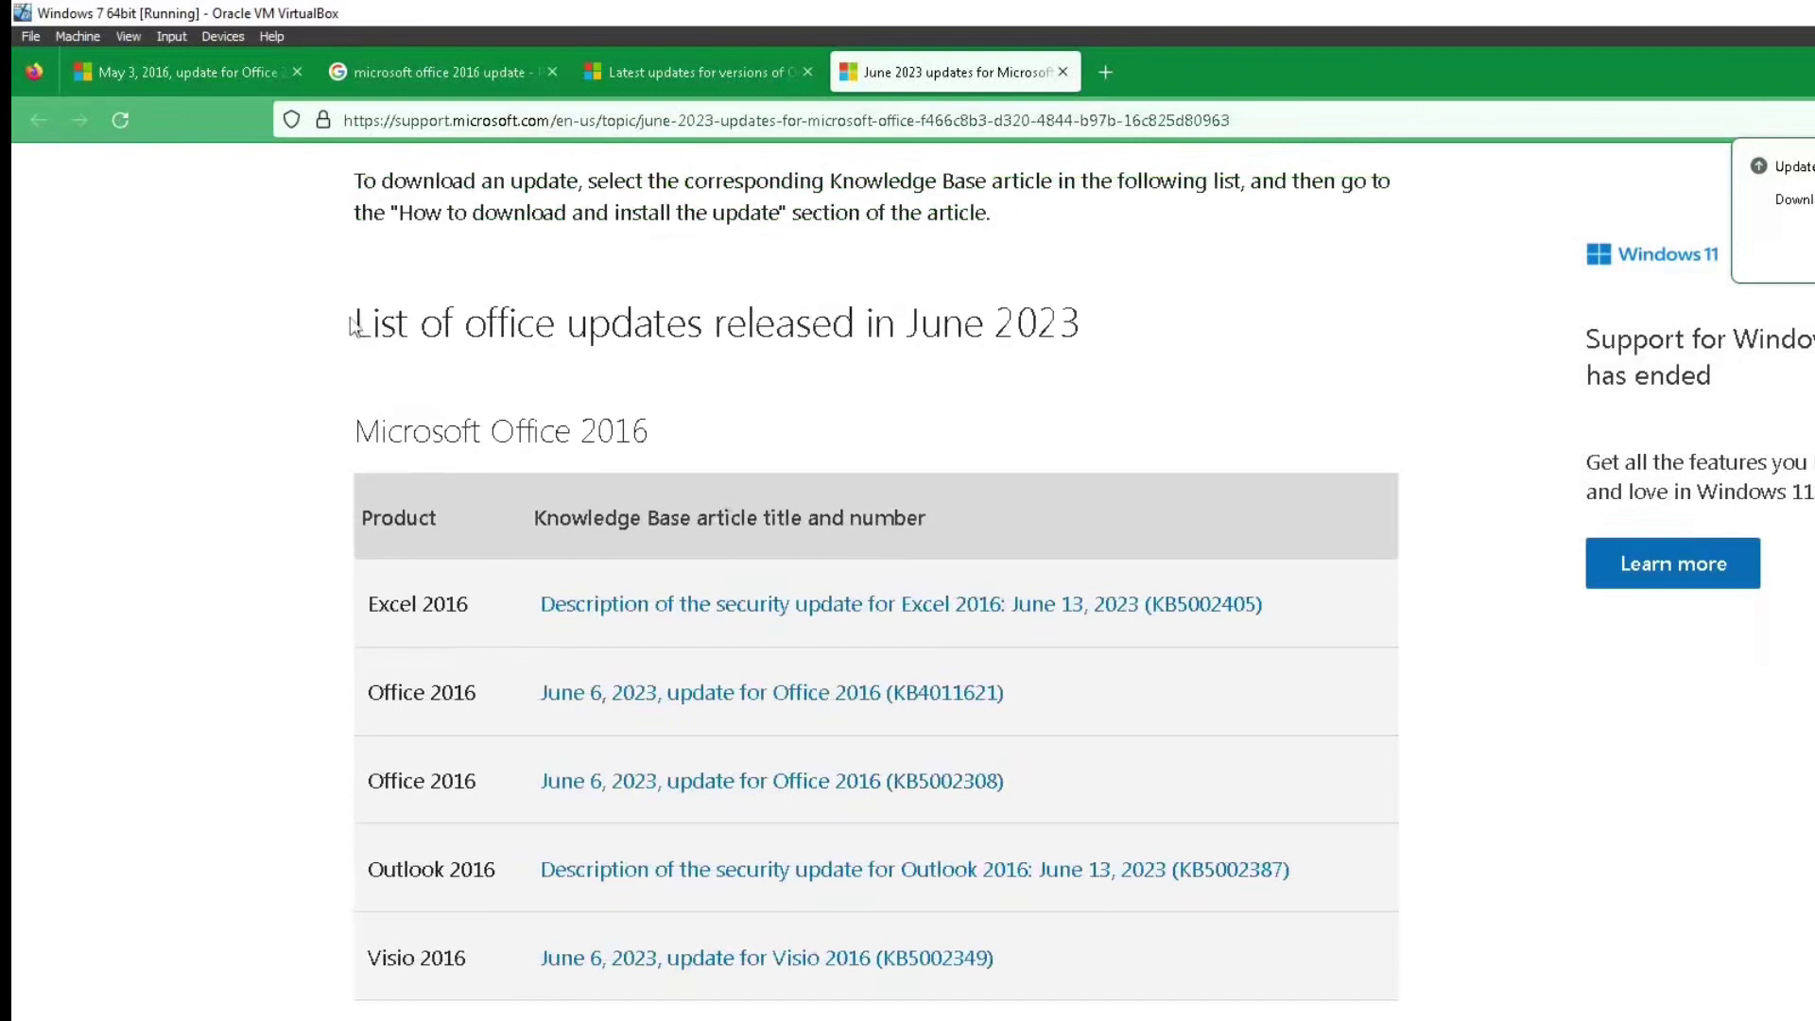
drag(356, 326, 726, 321)
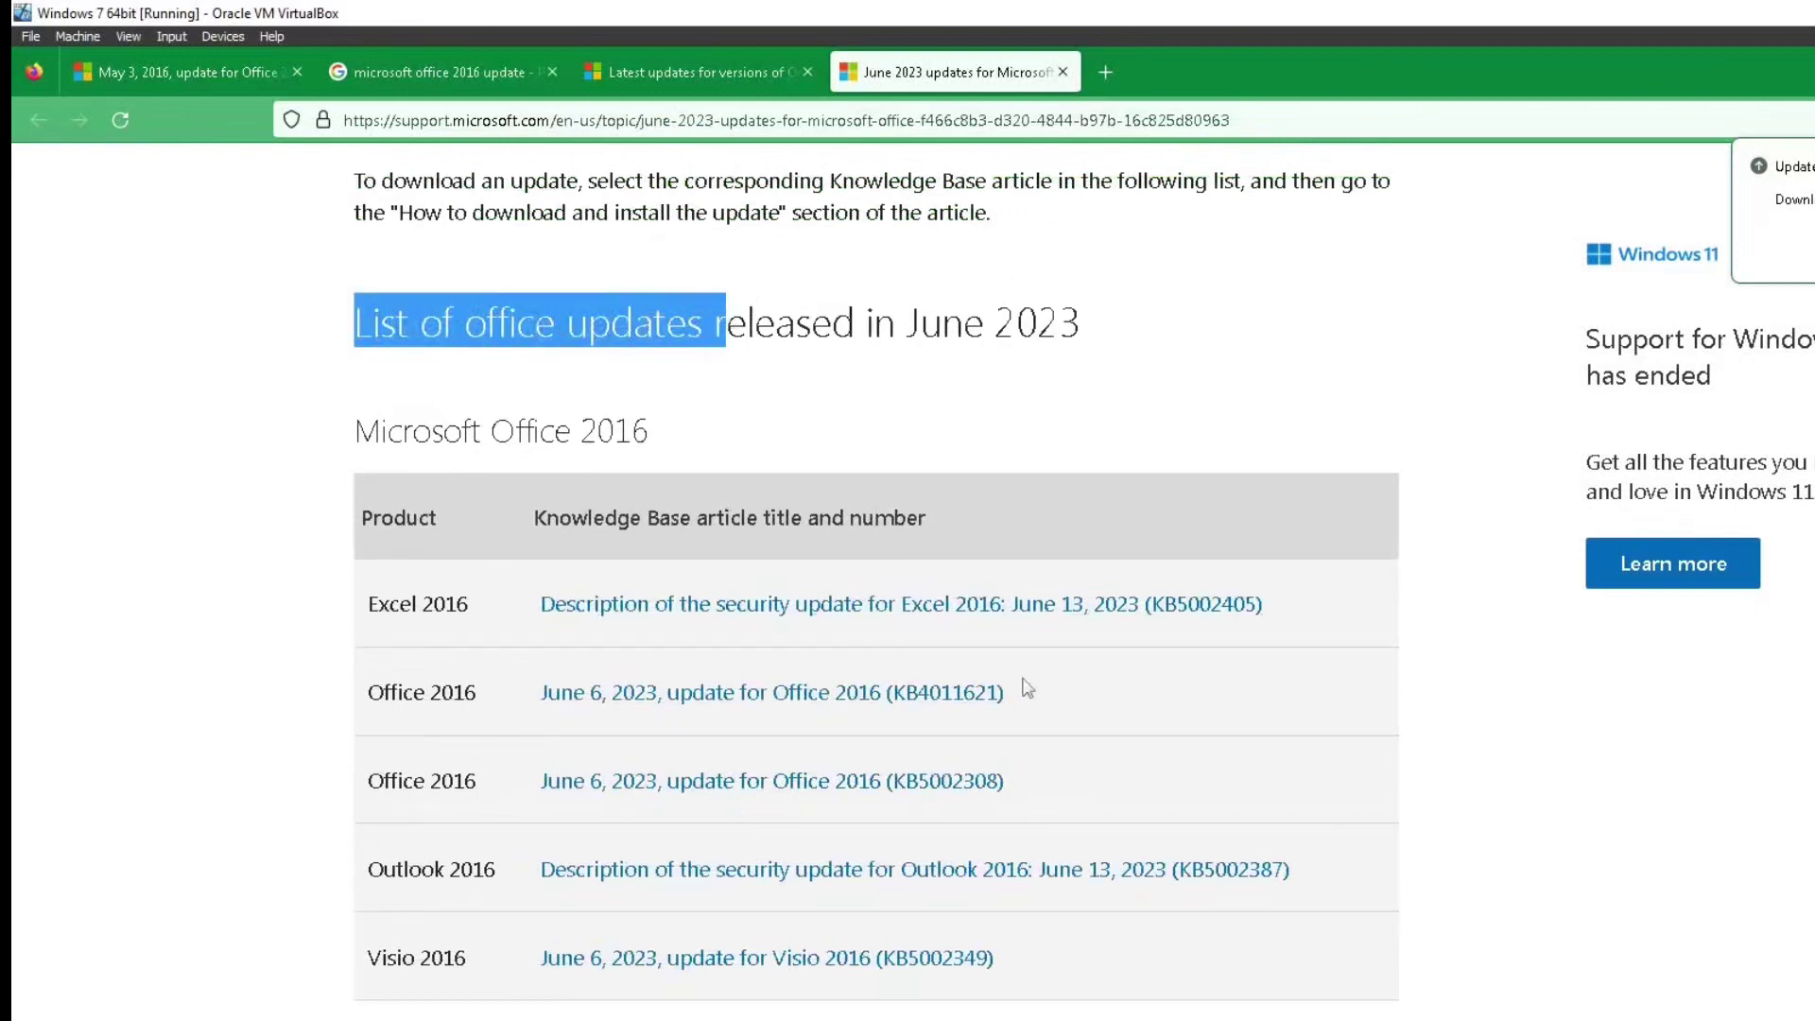
click(954, 706)
Show the About Word details for the Version 1802 Click-to-Run build
scroll(1073, 680, down, 8)
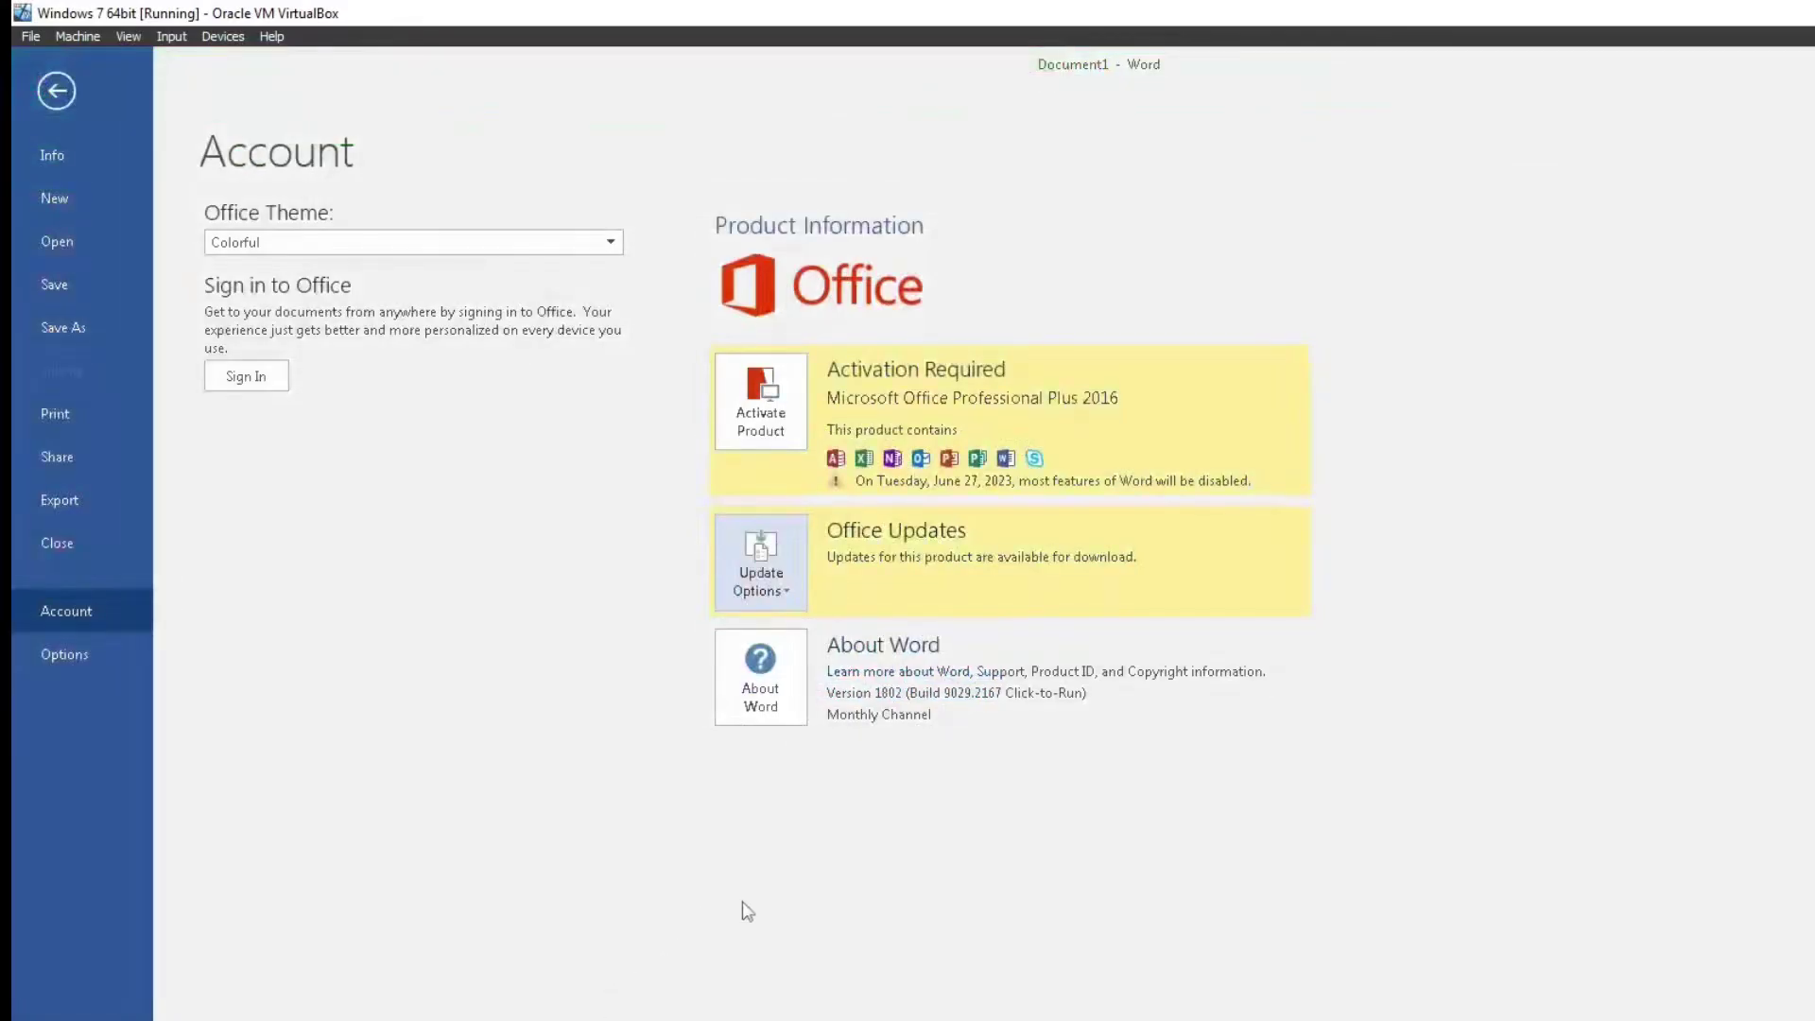
click(781, 697)
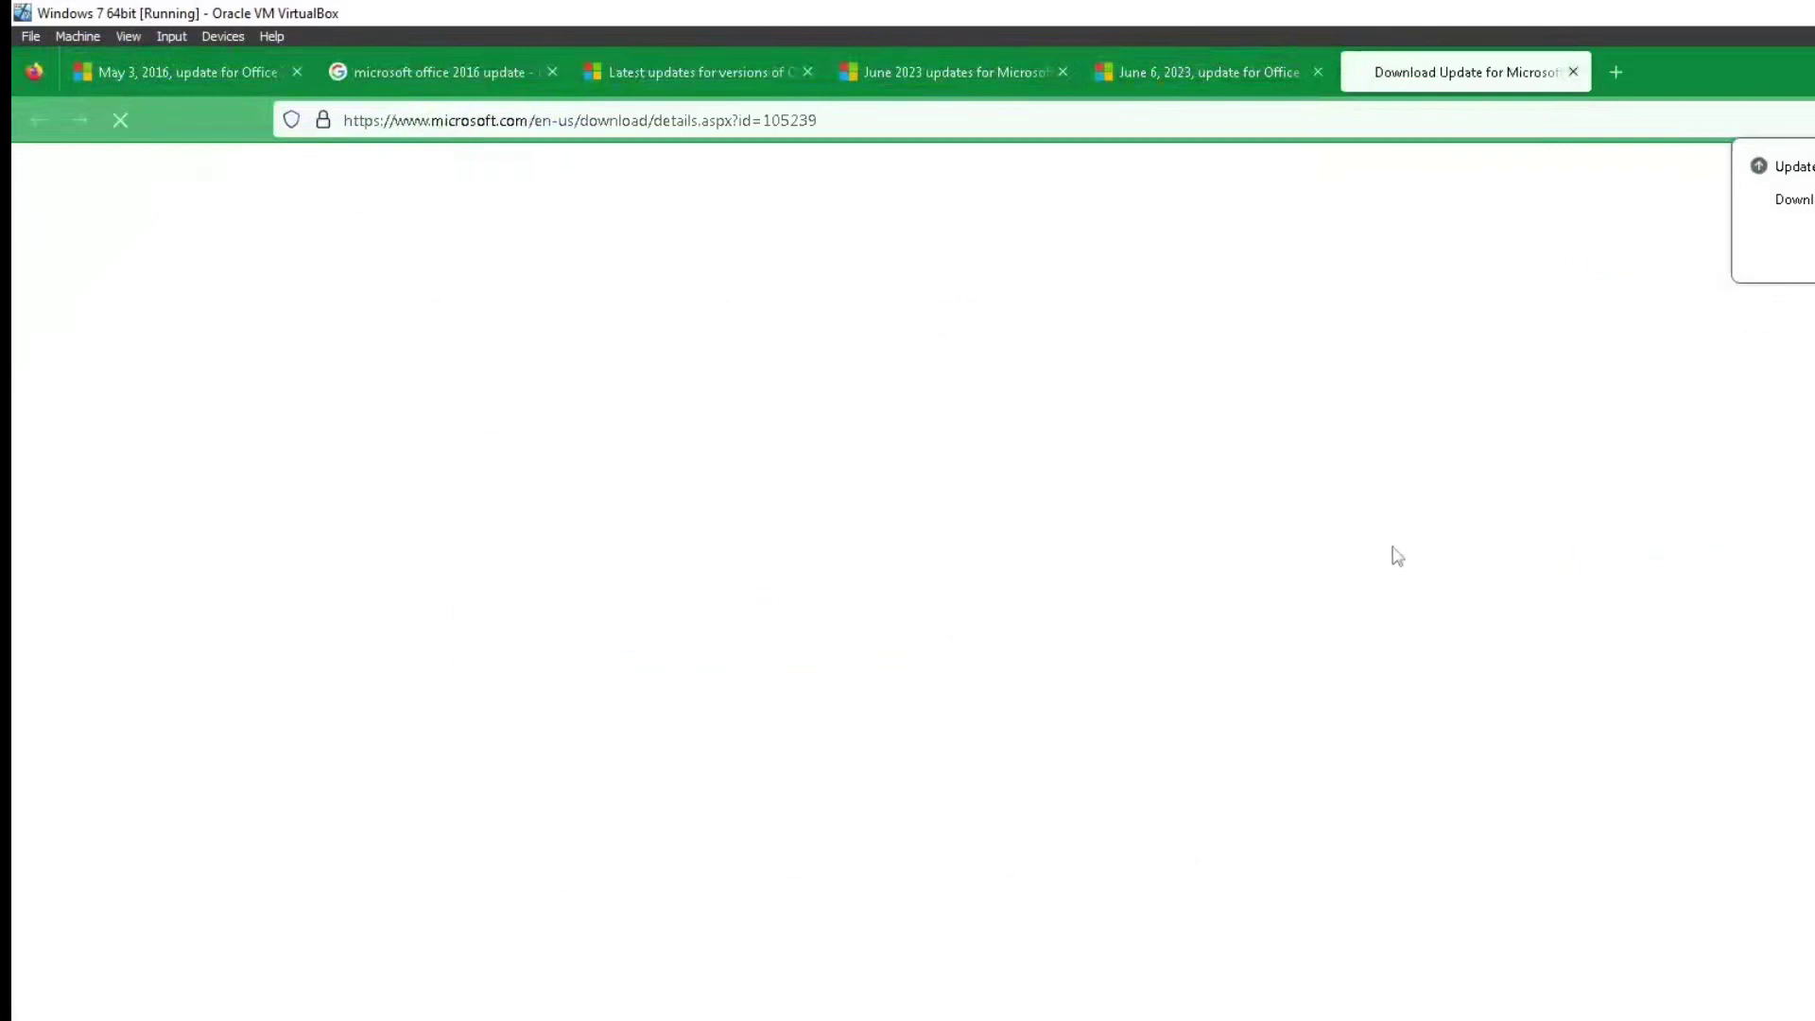
Check the file details and save the 32-bit KB4011621 update installer to Downloads
scroll(1197, 561, down, 1)
scroll(1197, 561, down, 4)
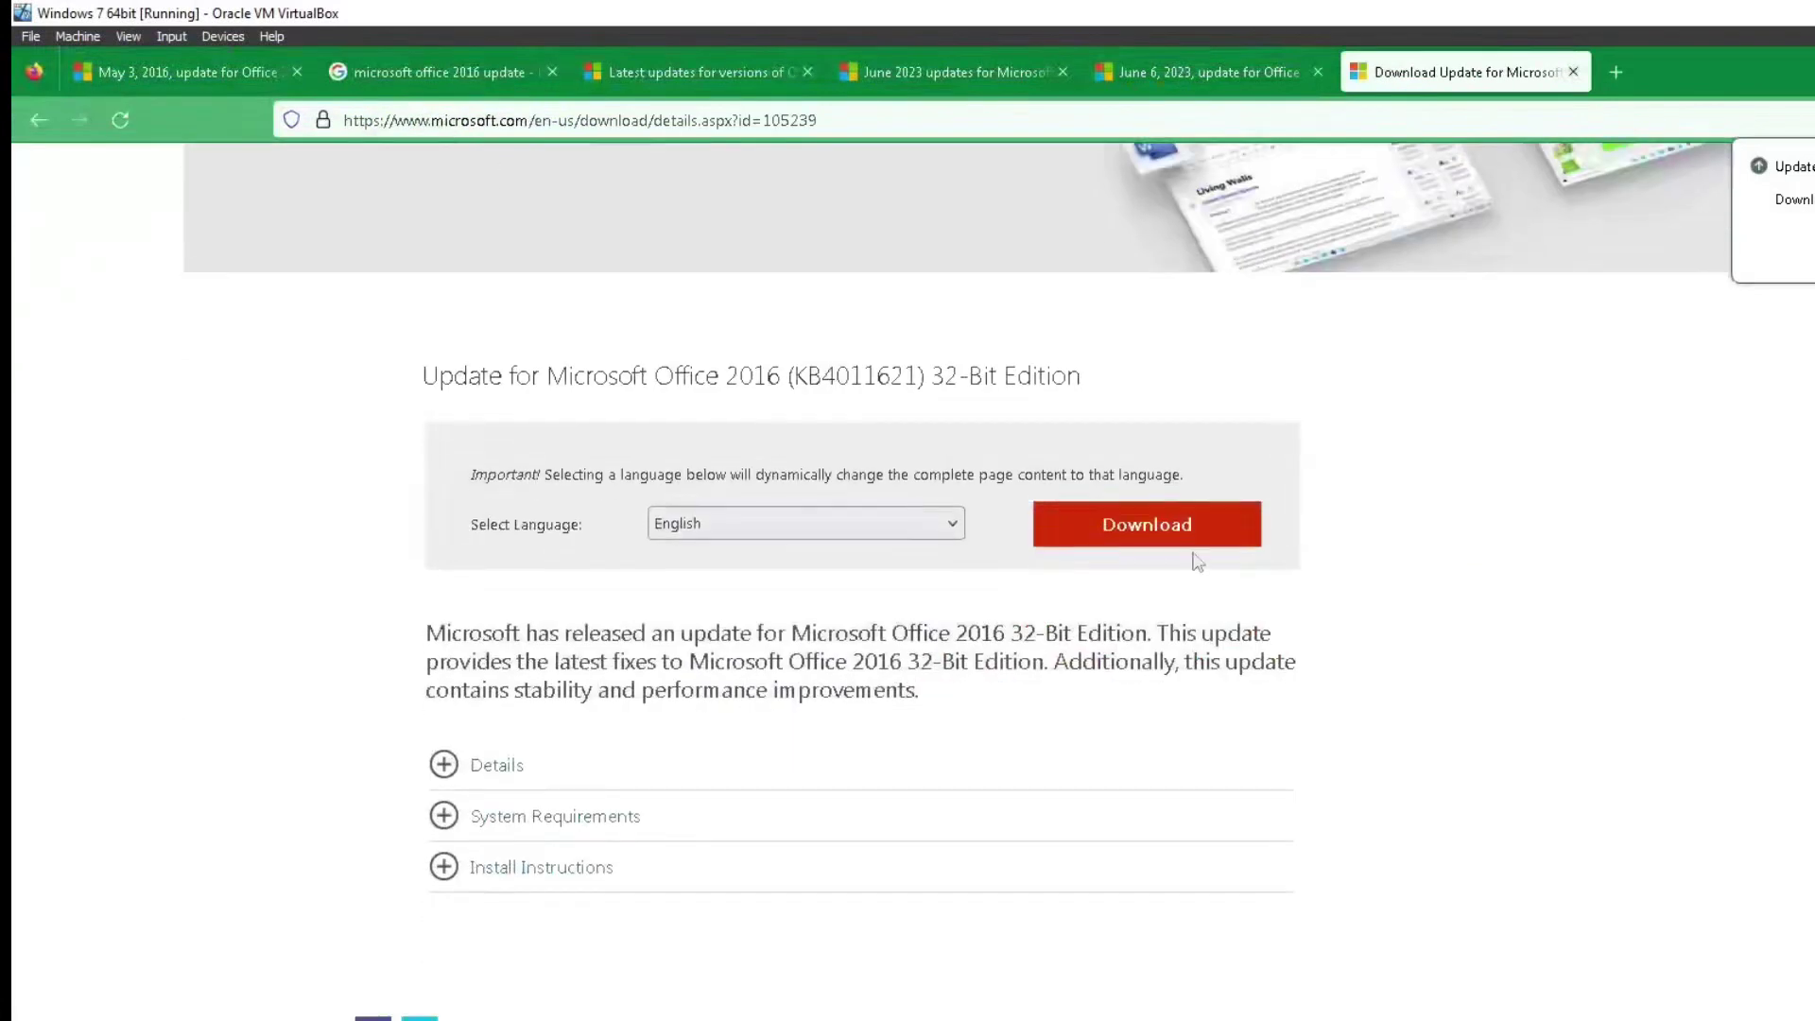
click(567, 775)
scroll(980, 588, down, 3)
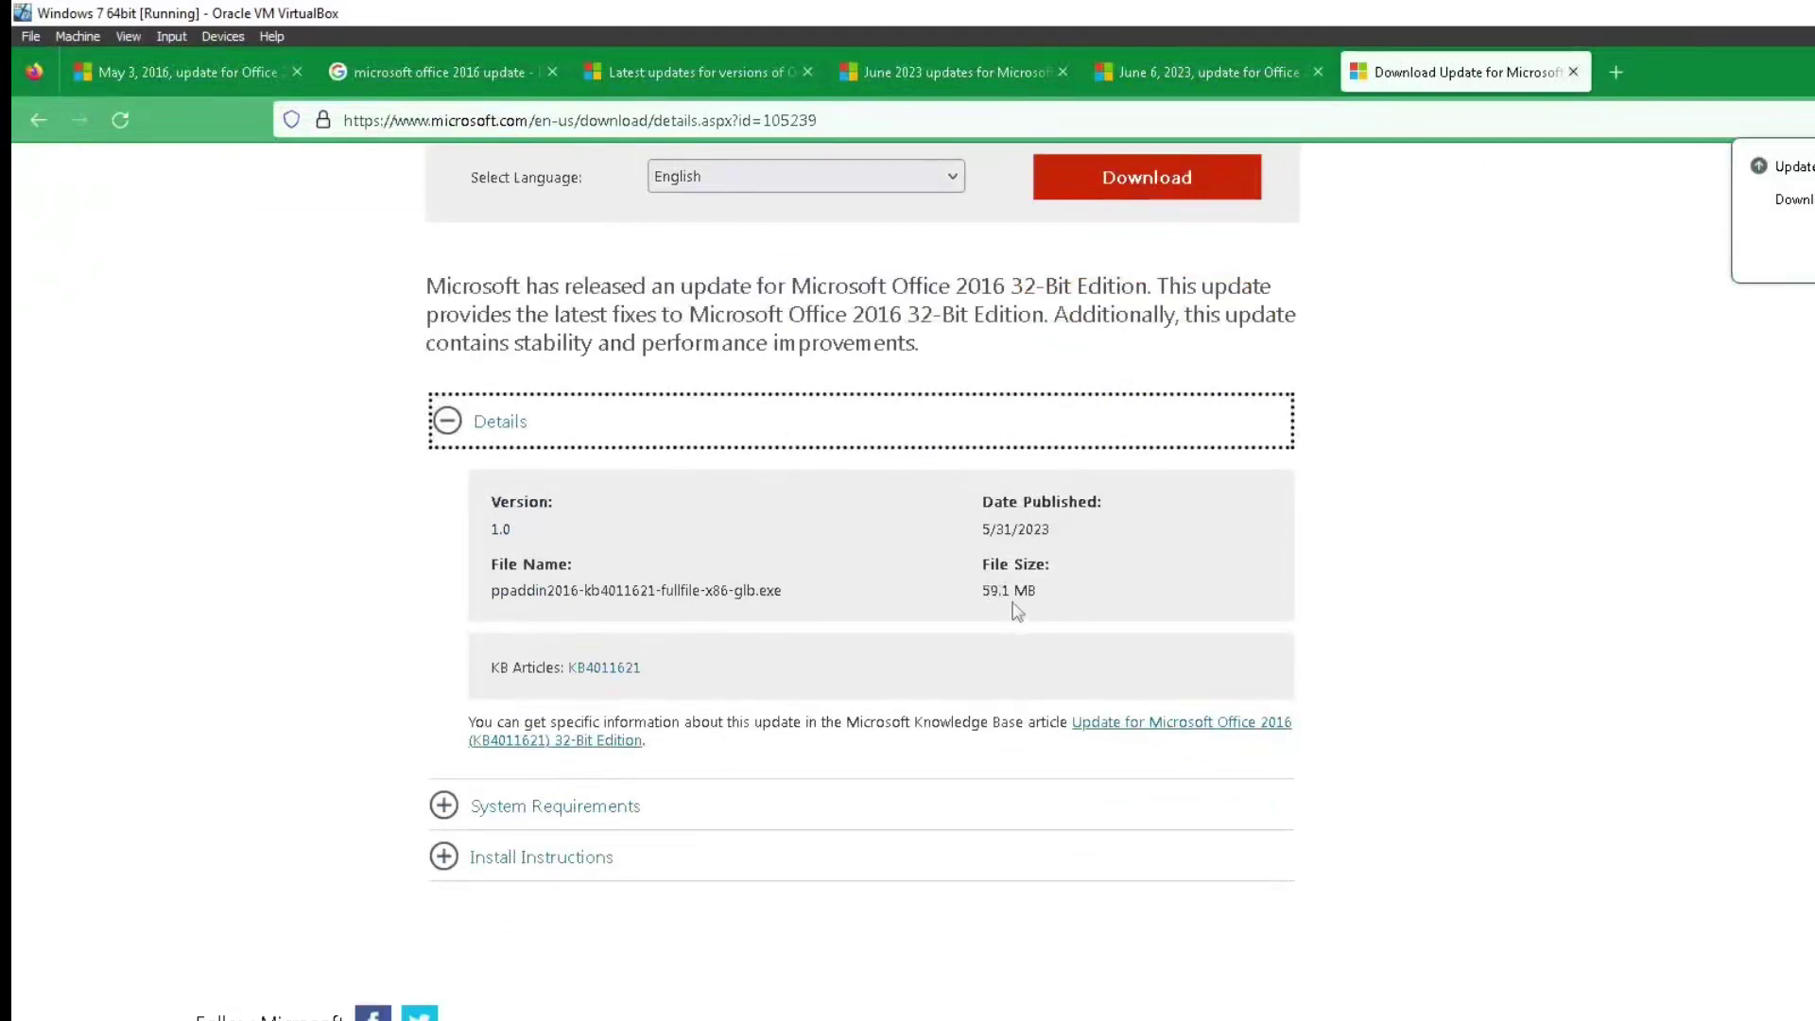
scroll(1134, 397, up, 3)
click(1155, 539)
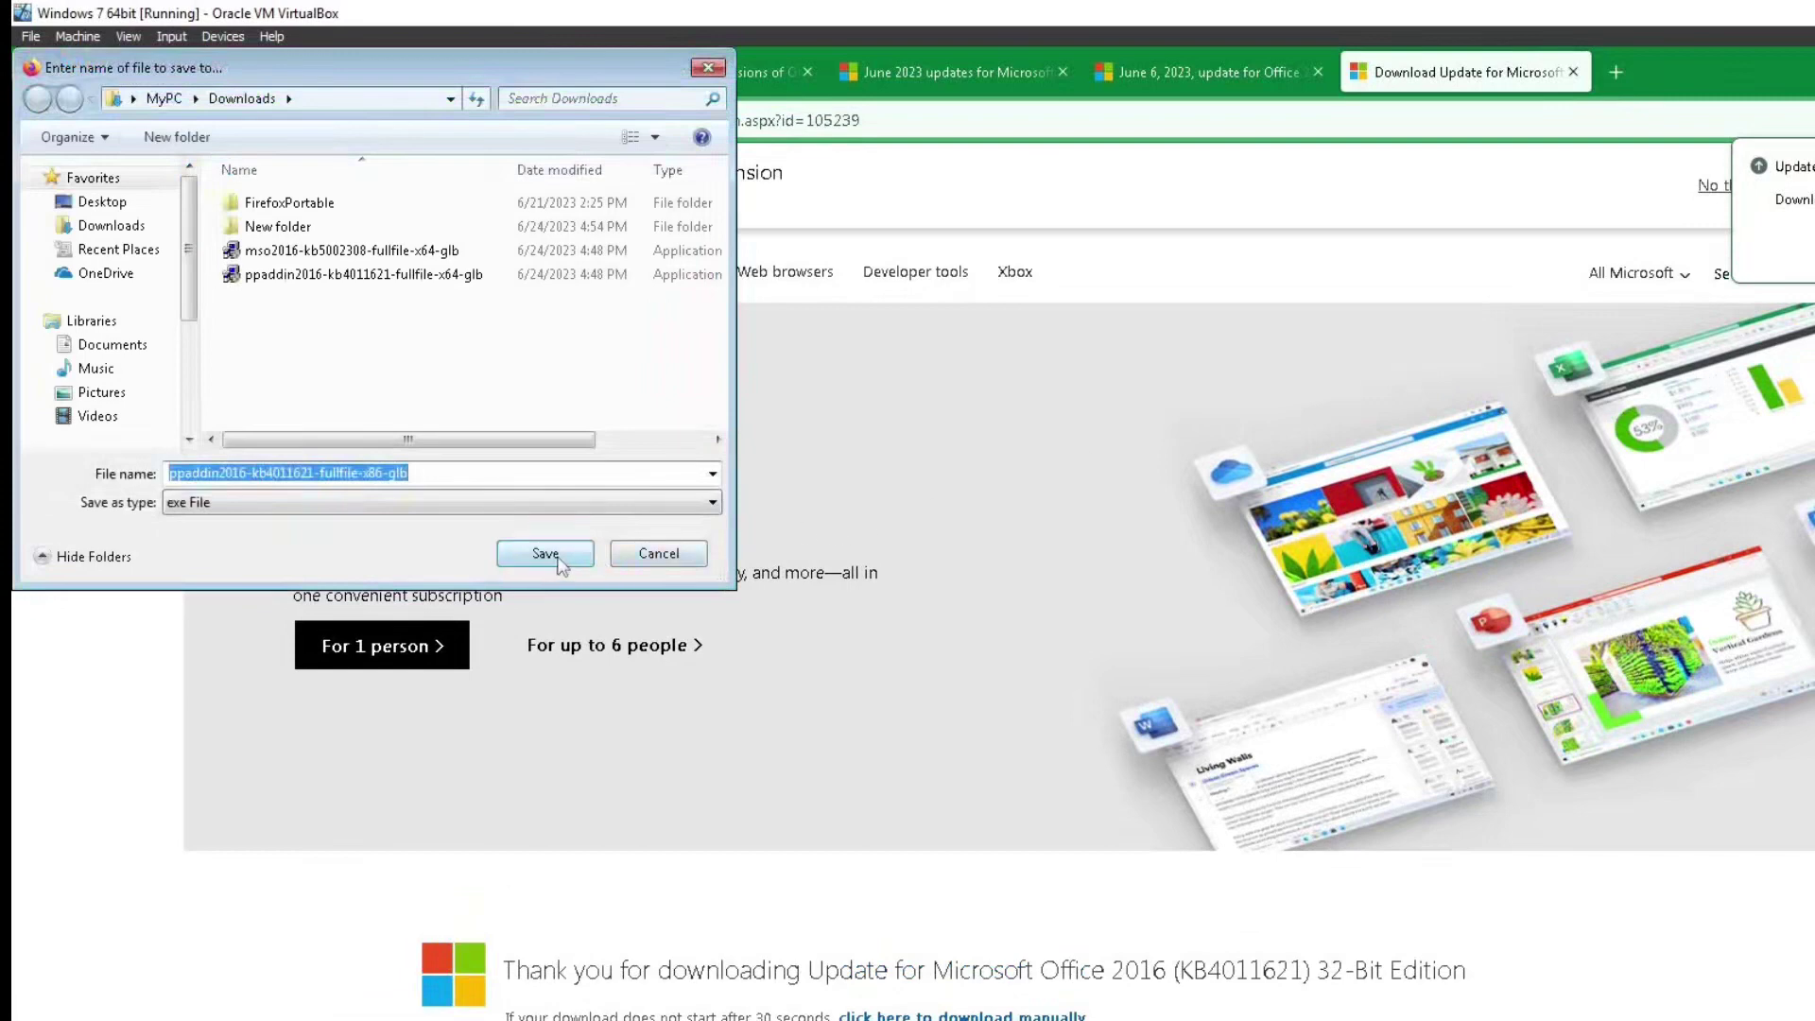
click(546, 554)
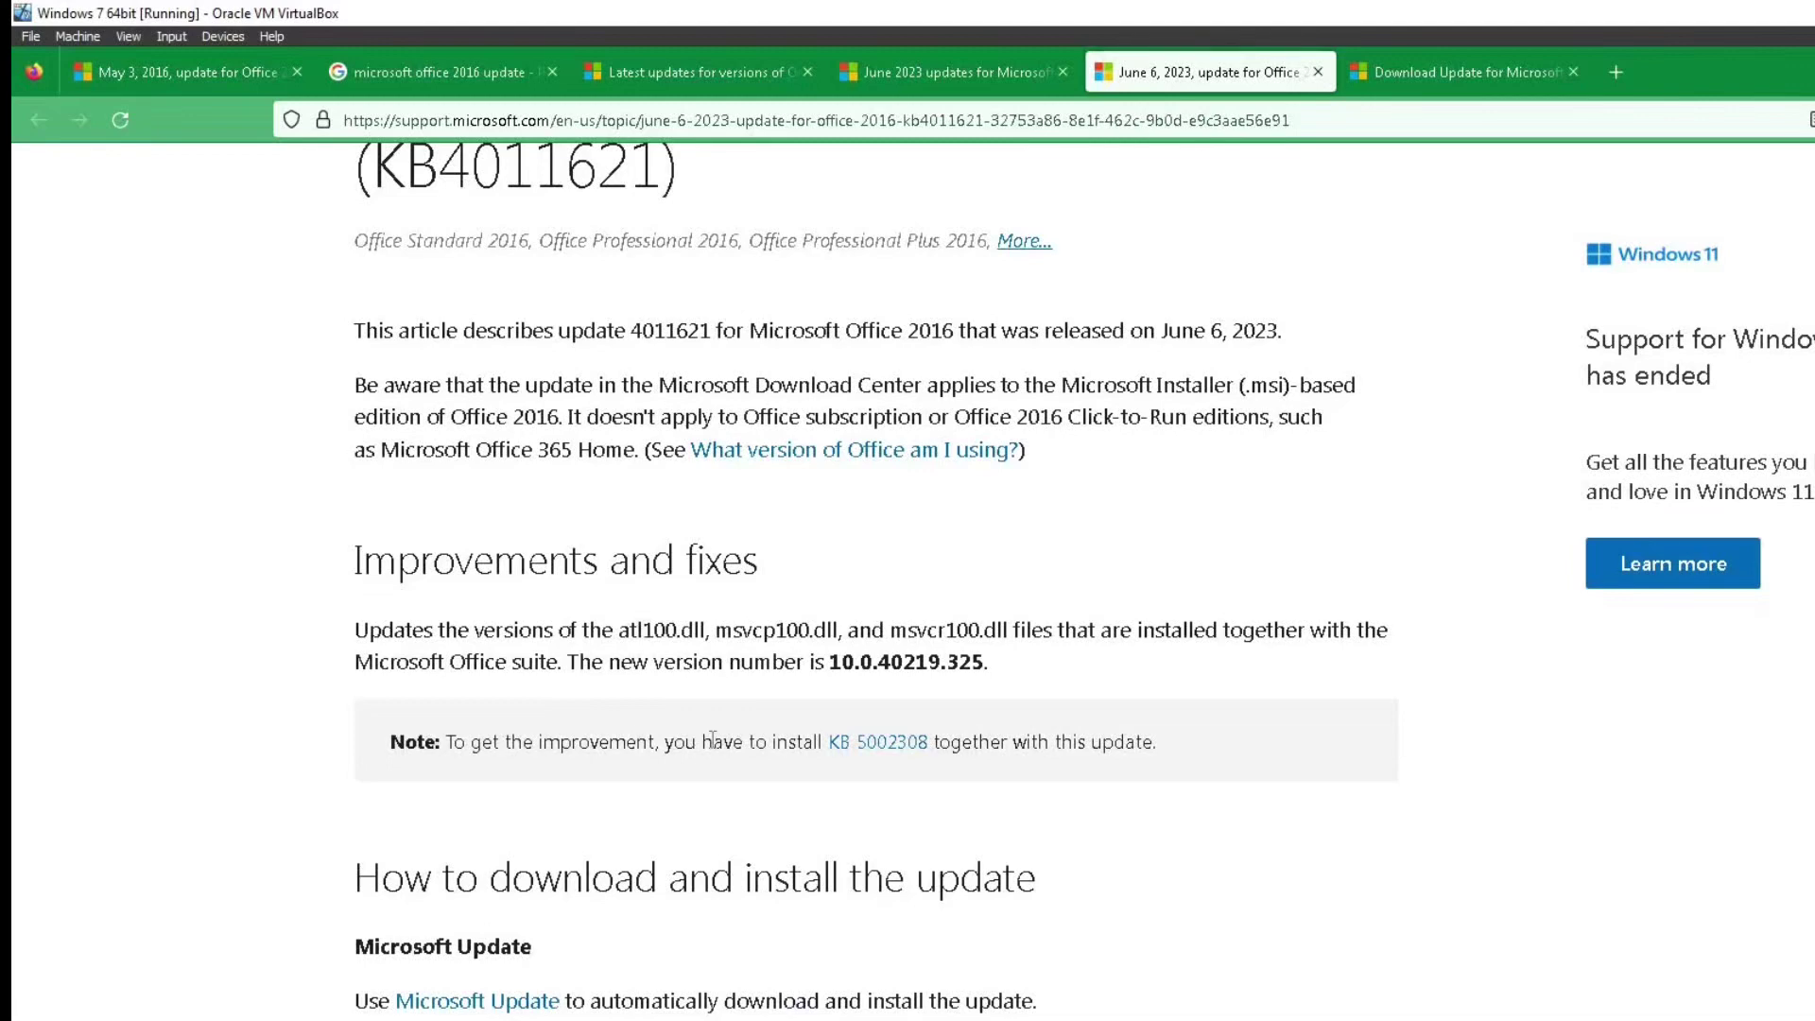
Read the note requiring KB5002308, then open the KB5002308 article from the June 2023 list
drag(712, 741, 959, 743)
click(869, 749)
drag(752, 746, 1004, 743)
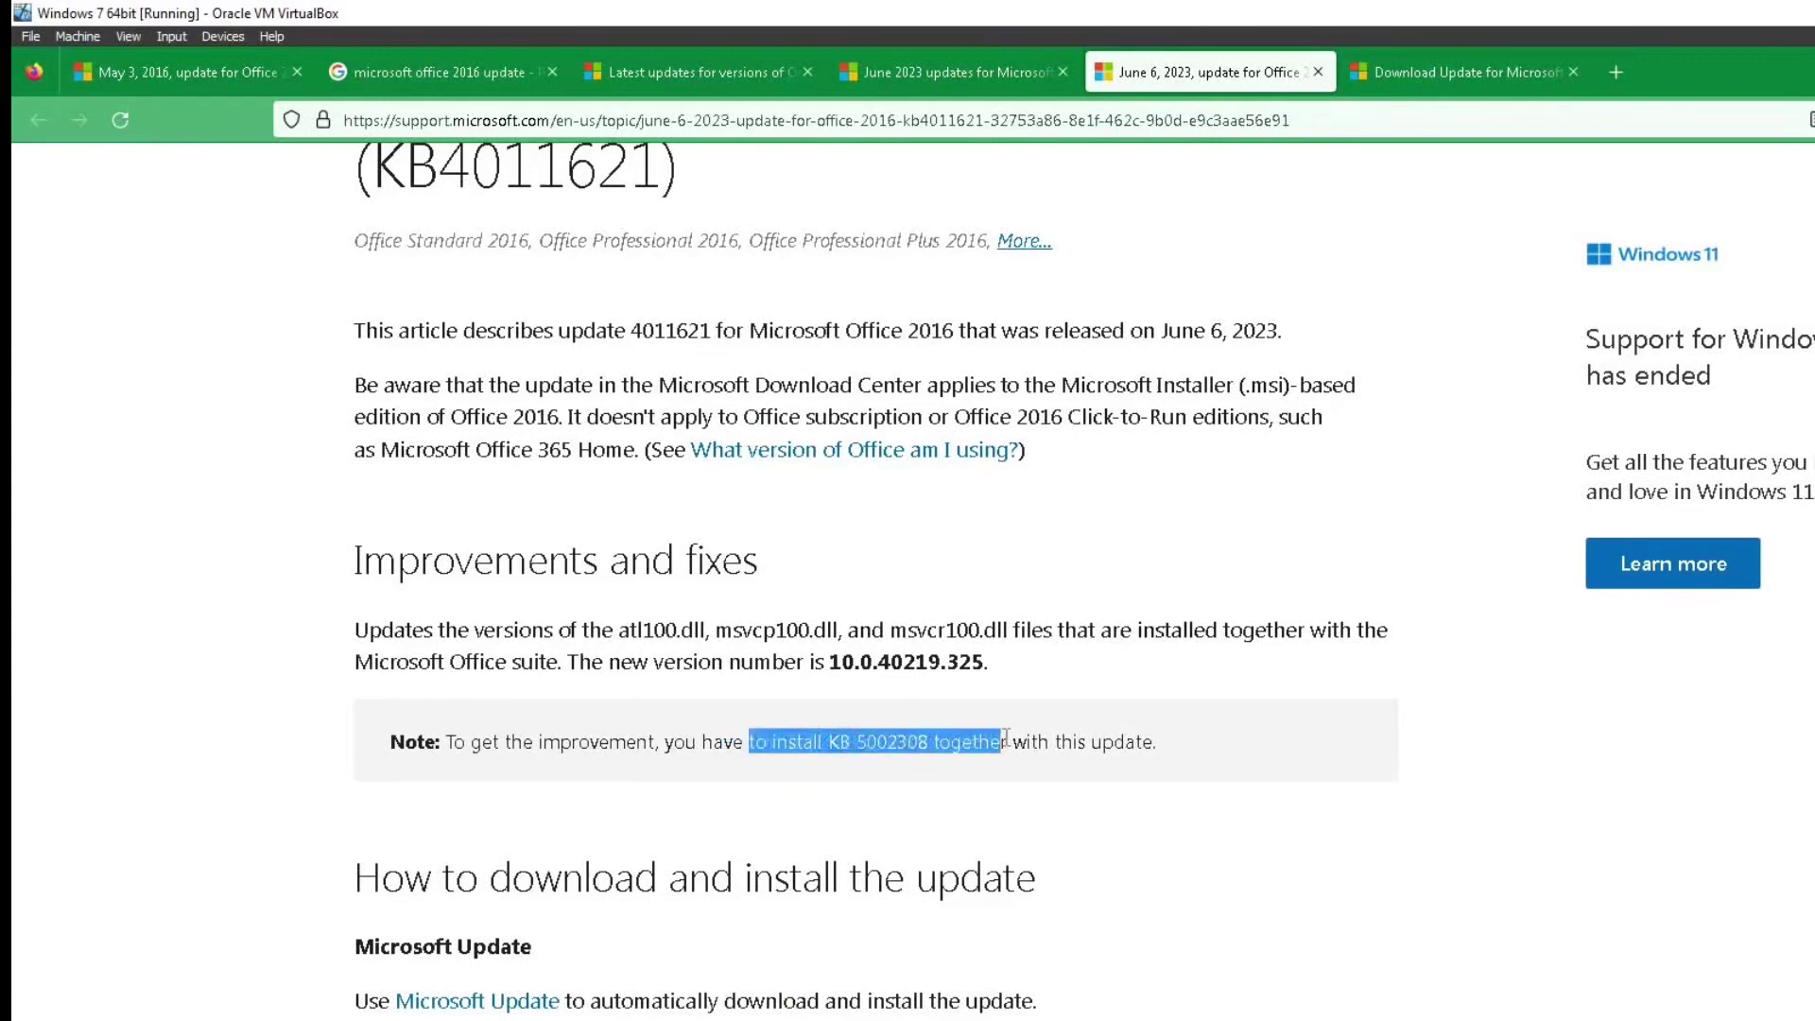
click(1074, 740)
drag(801, 747, 997, 746)
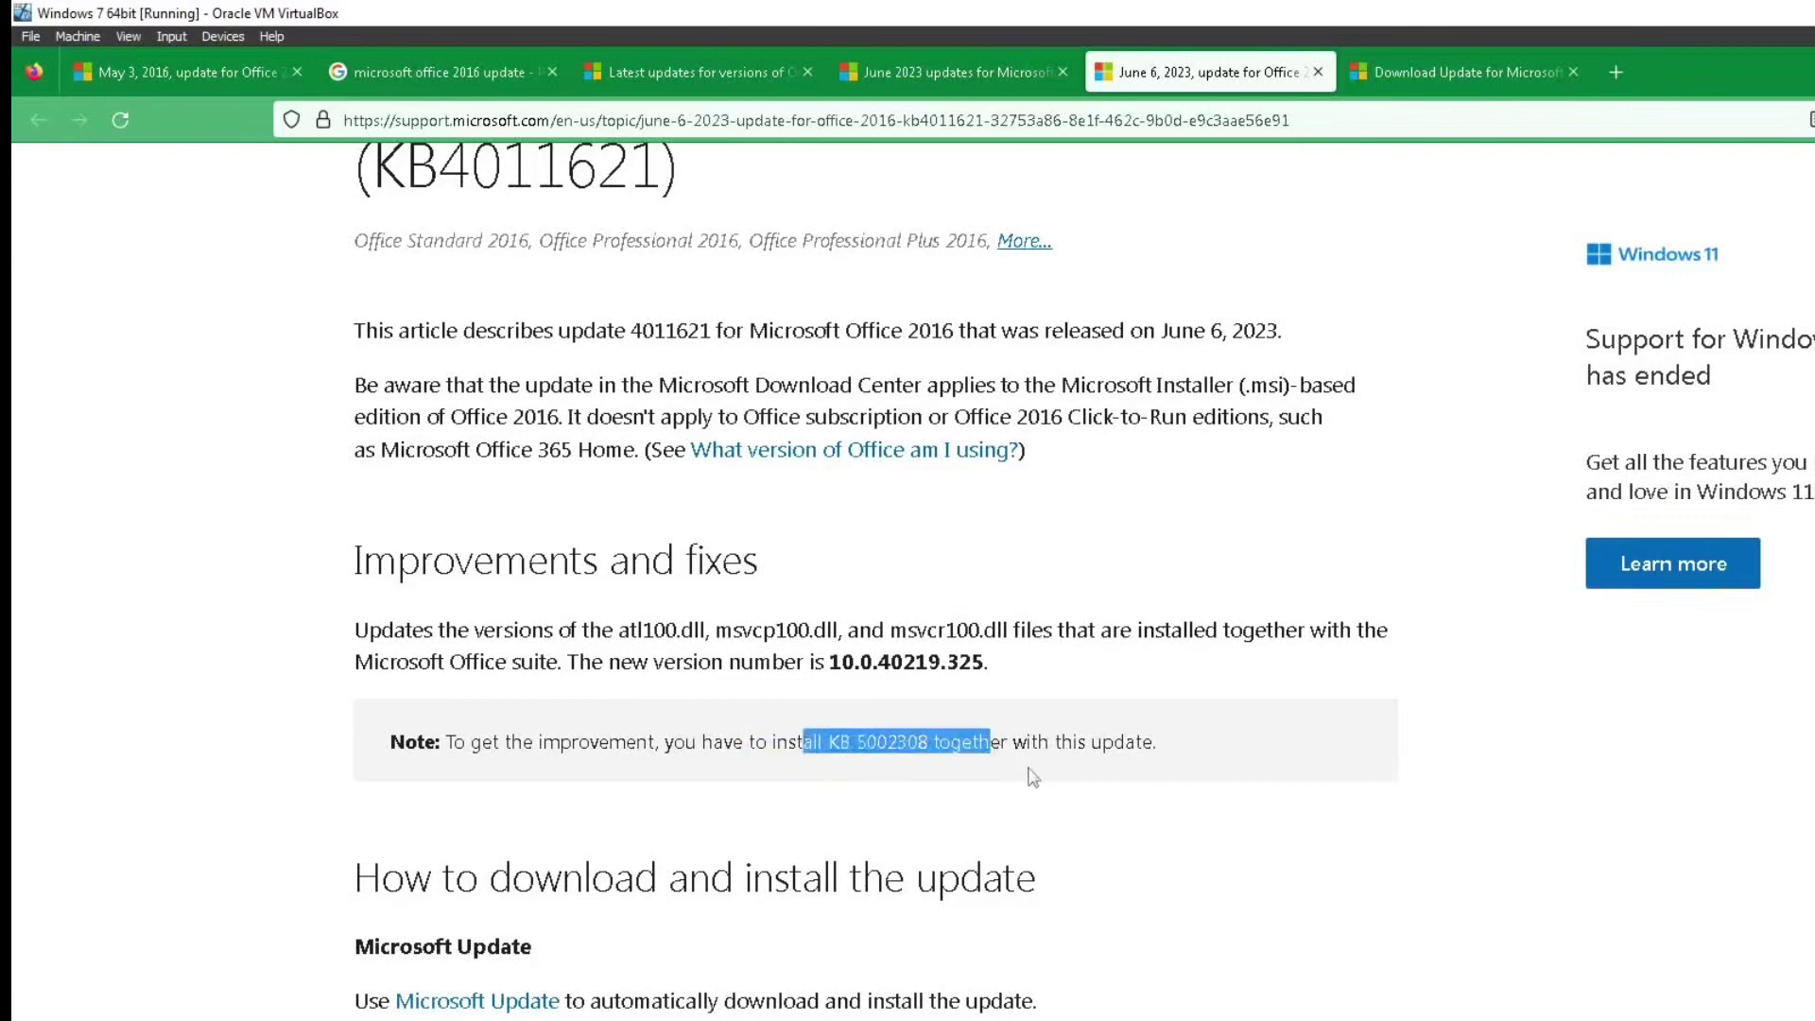
click(1035, 775)
click(947, 72)
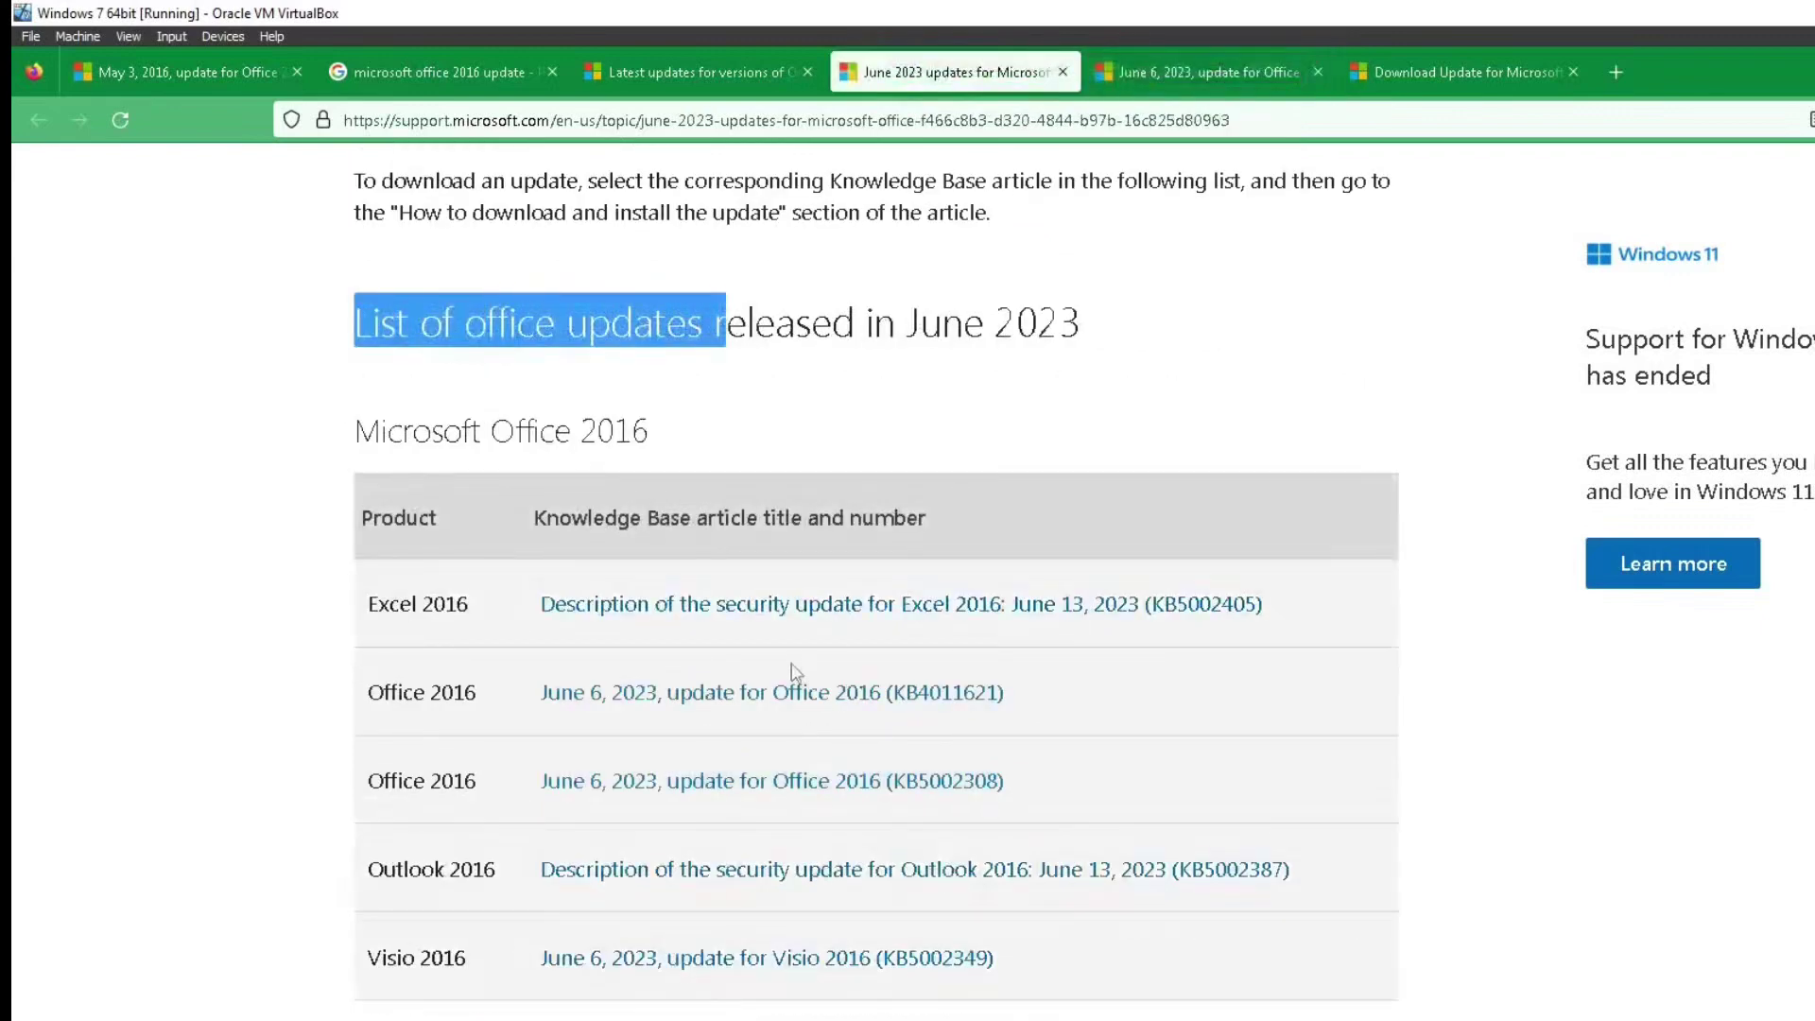
middle_click(900, 781)
Go to the KB5002308 article and open its 32-bit Download Center page
click(1210, 72)
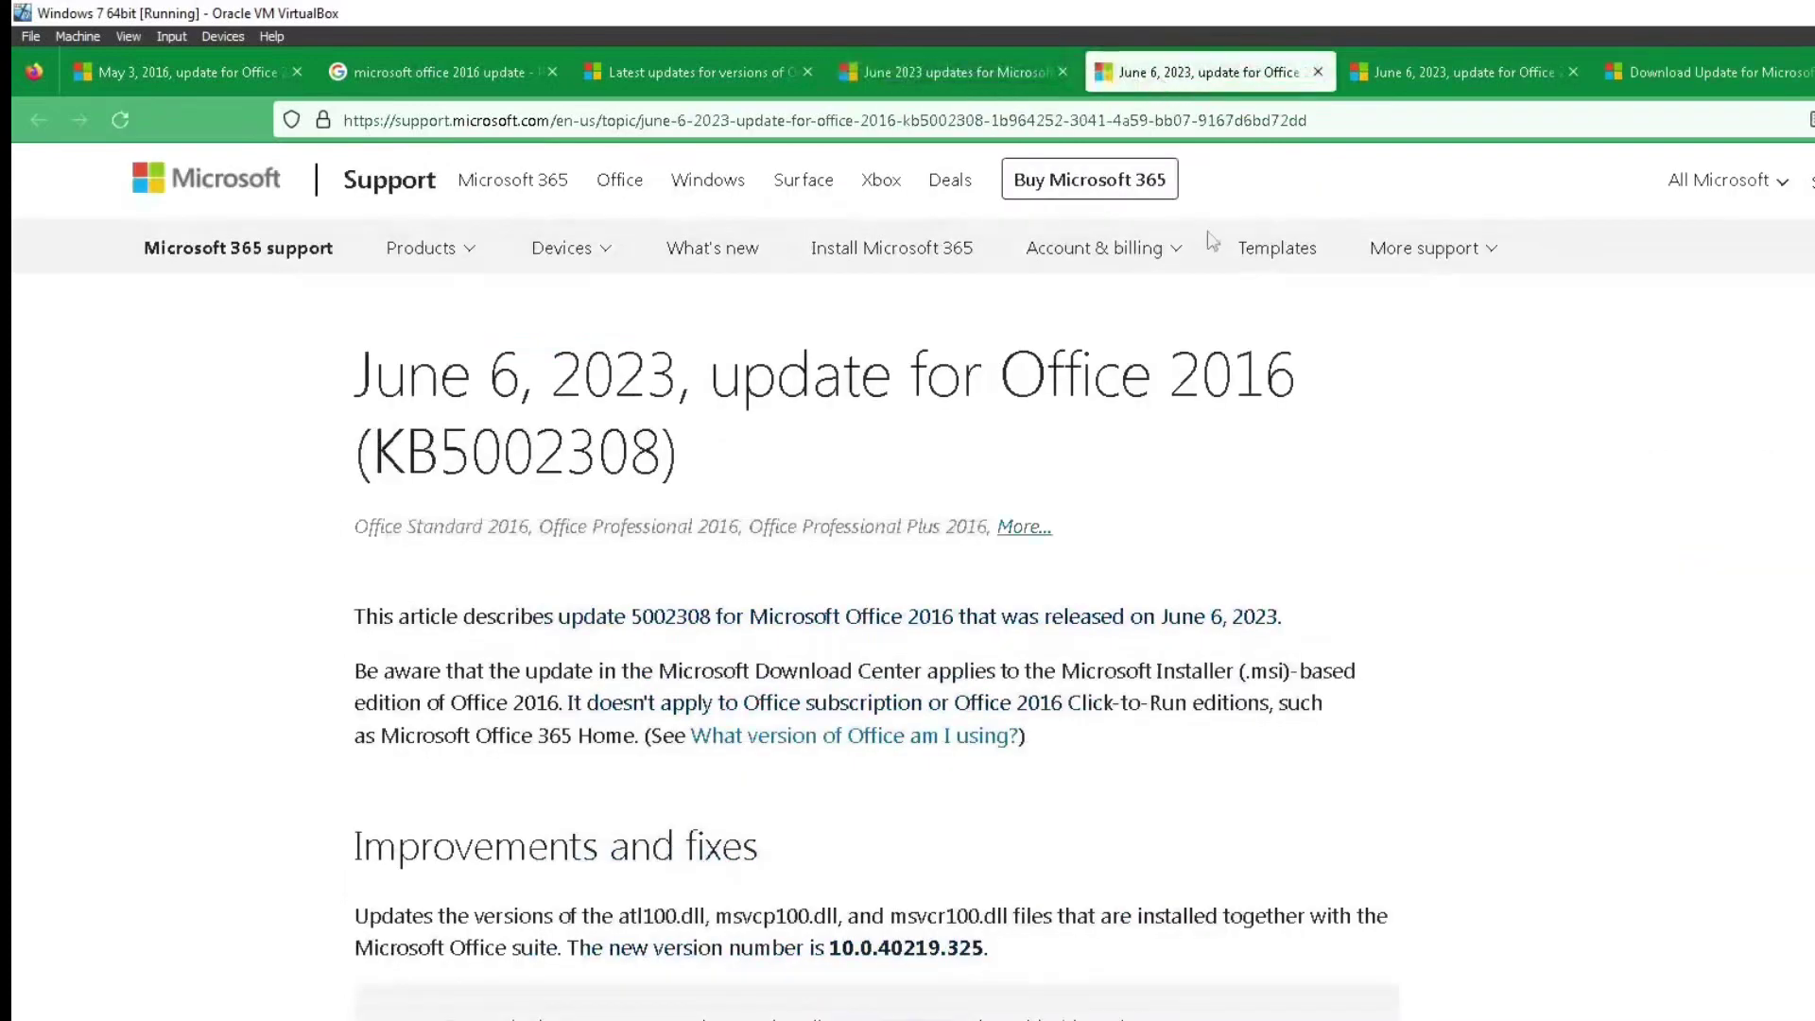
scroll(1238, 394, down, 3)
scroll(1239, 394, down, 4)
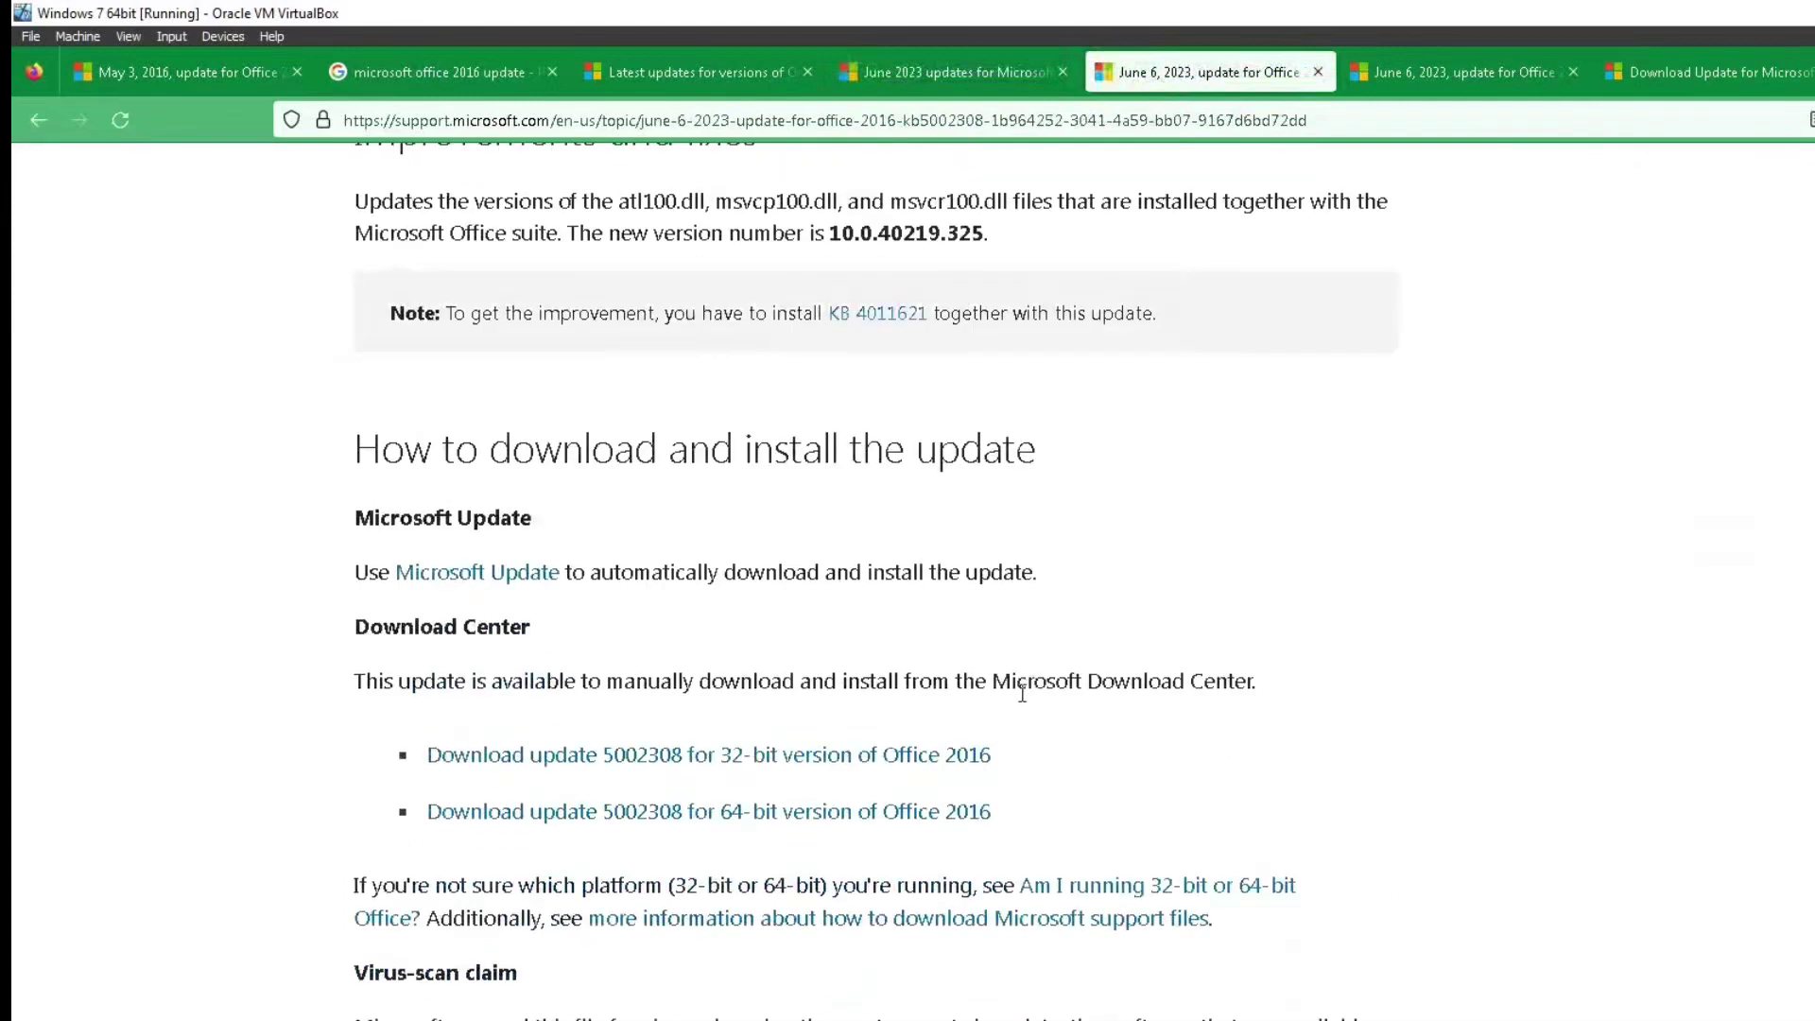
click(898, 756)
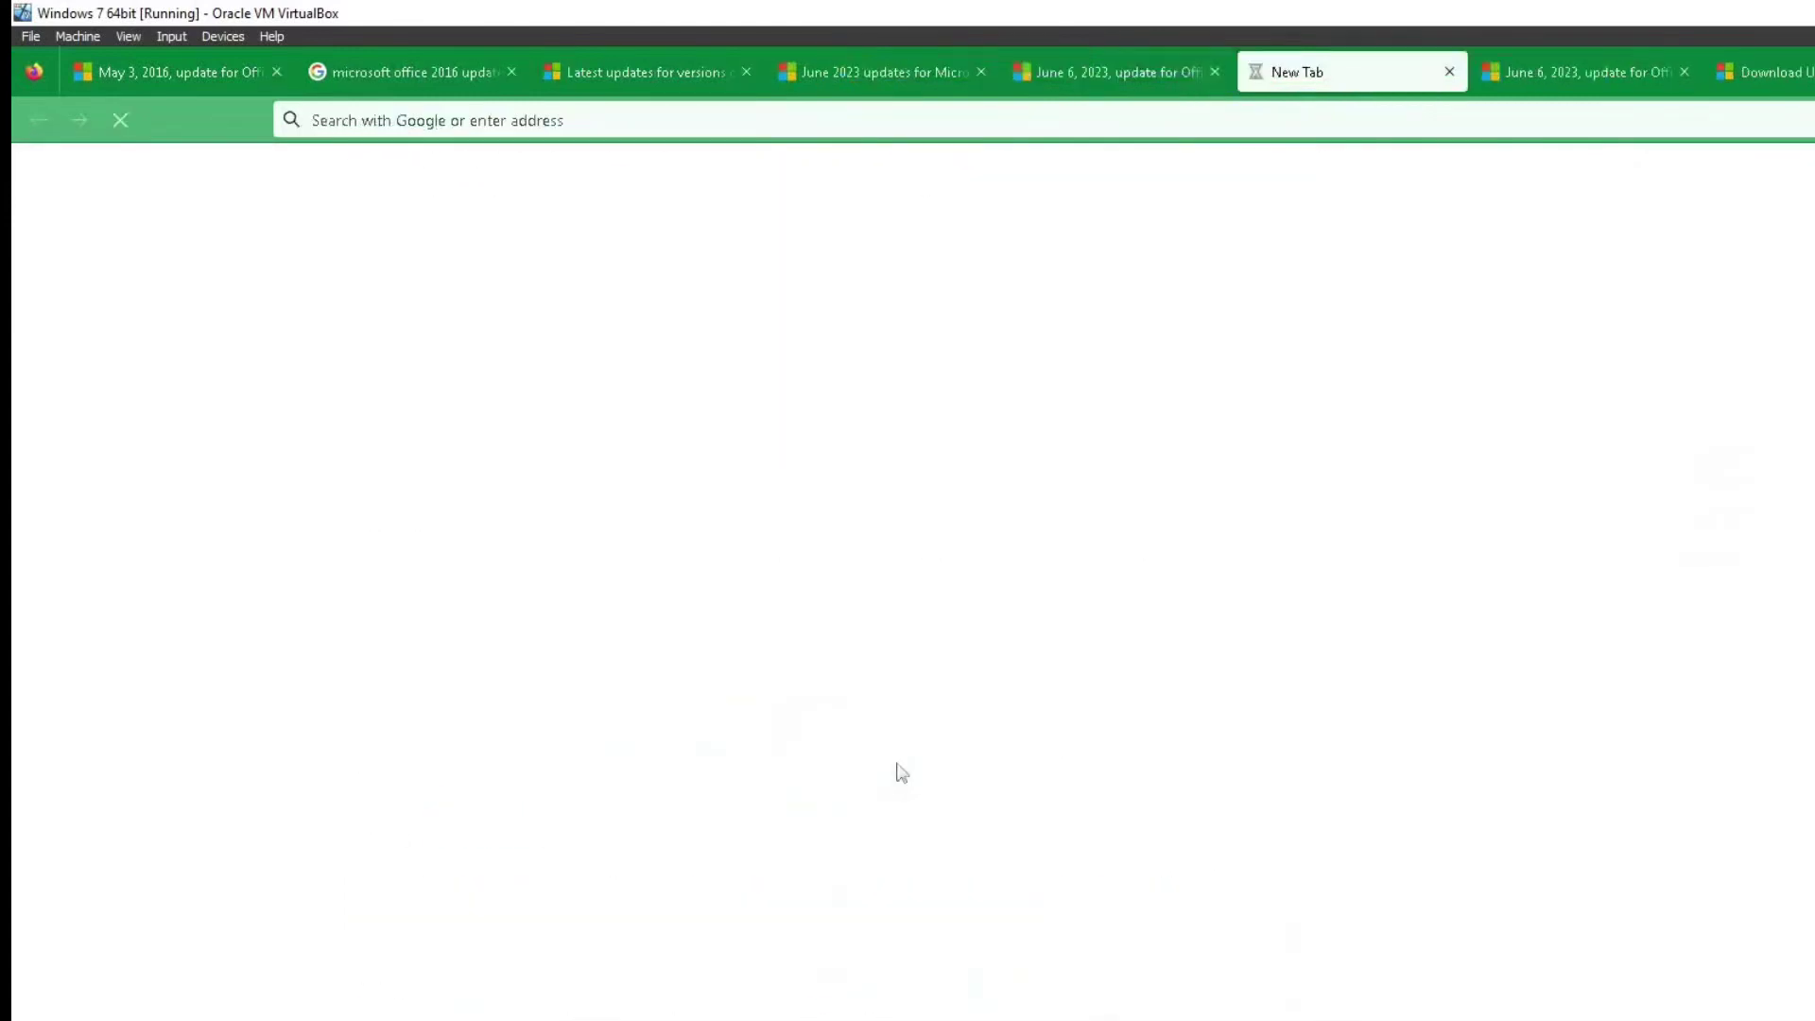
Check the file size details and save the 32-bit KB5002308 installer to Downloads
scroll(900, 773, down, 3)
scroll(899, 774, down, 2)
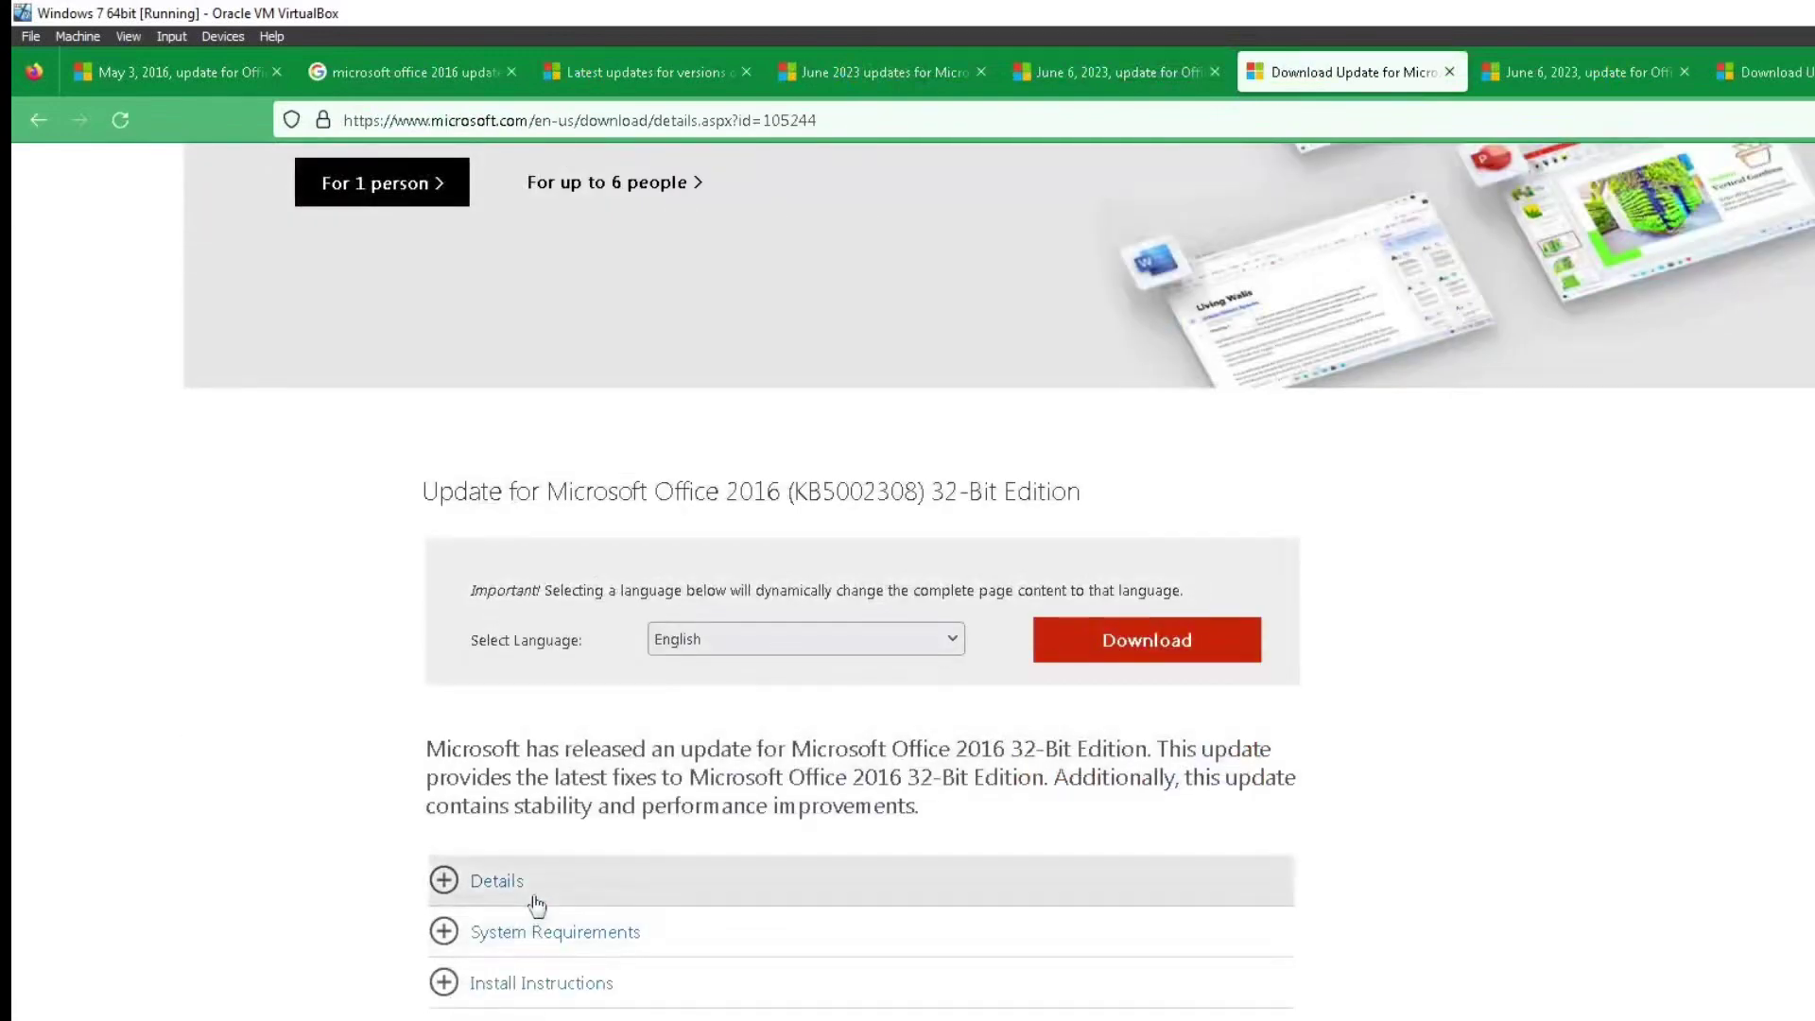
click(501, 879)
scroll(969, 746, down, 1)
scroll(1004, 768, down, 2)
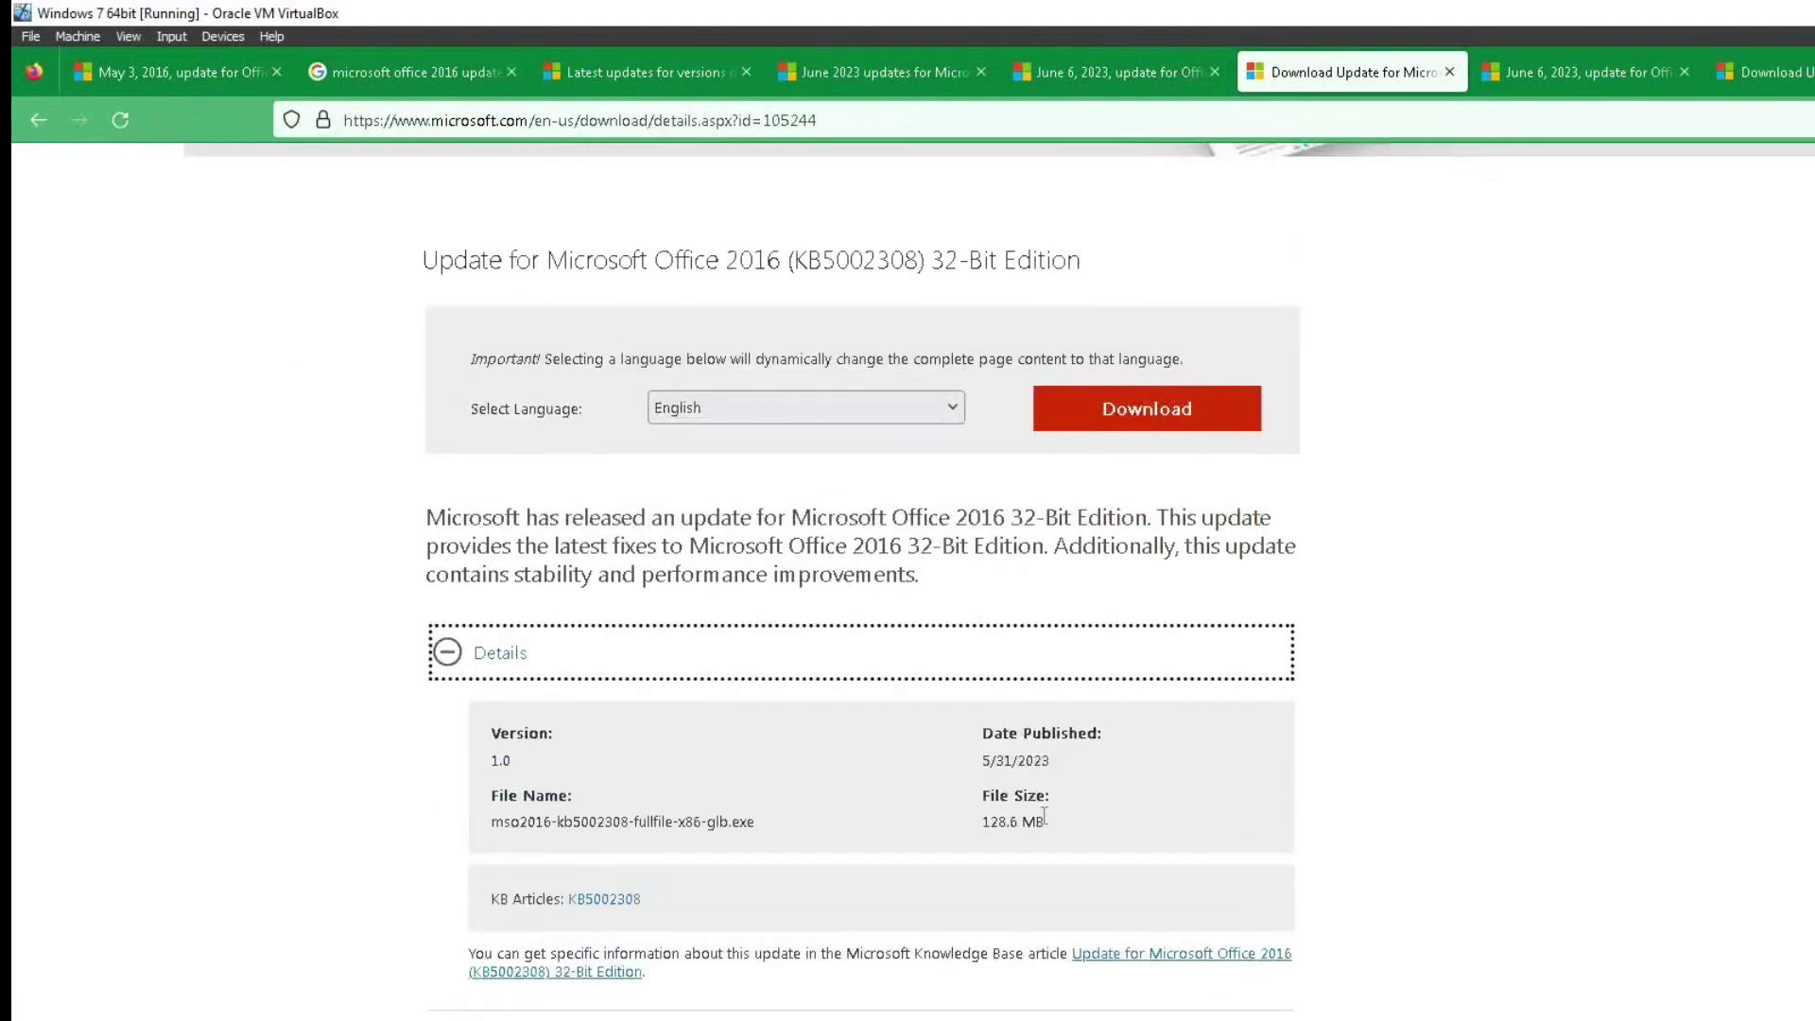
mouse_move(981, 761)
mouse_down()
mouse_move(1094, 757)
mouse_move(983, 753)
mouse_move(1044, 819)
mouse_up()
click(1078, 757)
click(986, 764)
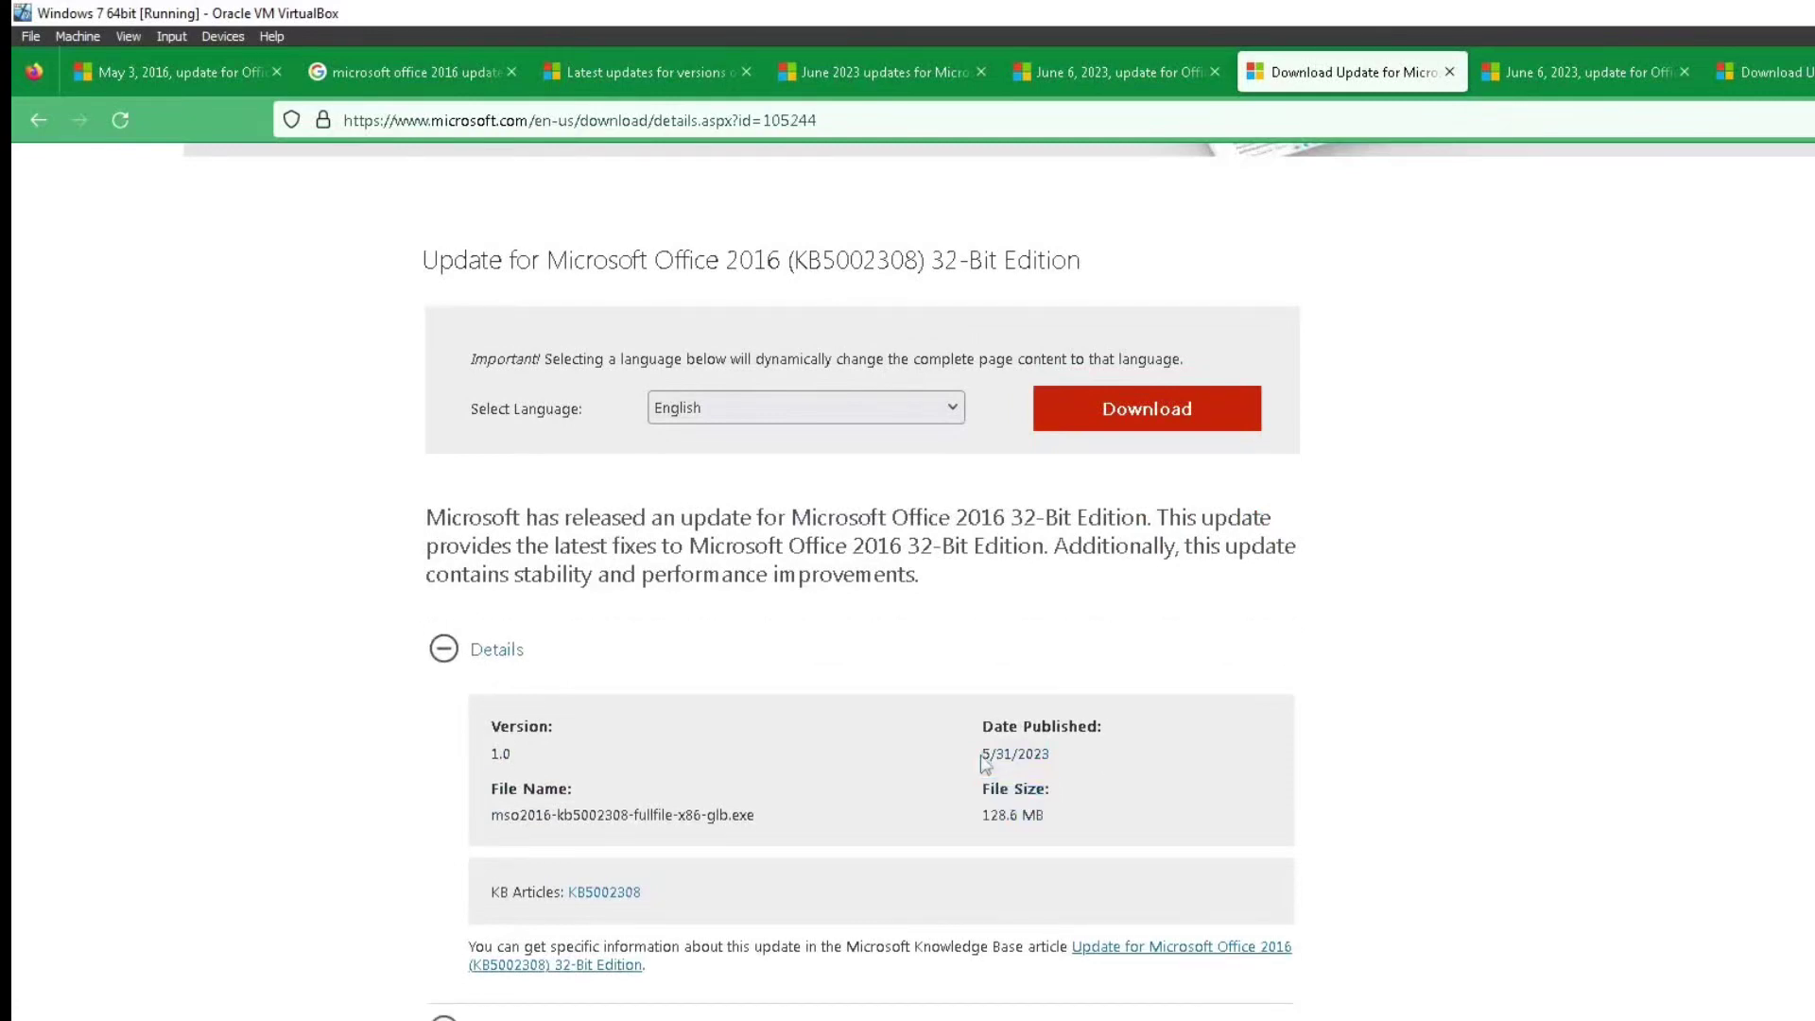
click(1144, 423)
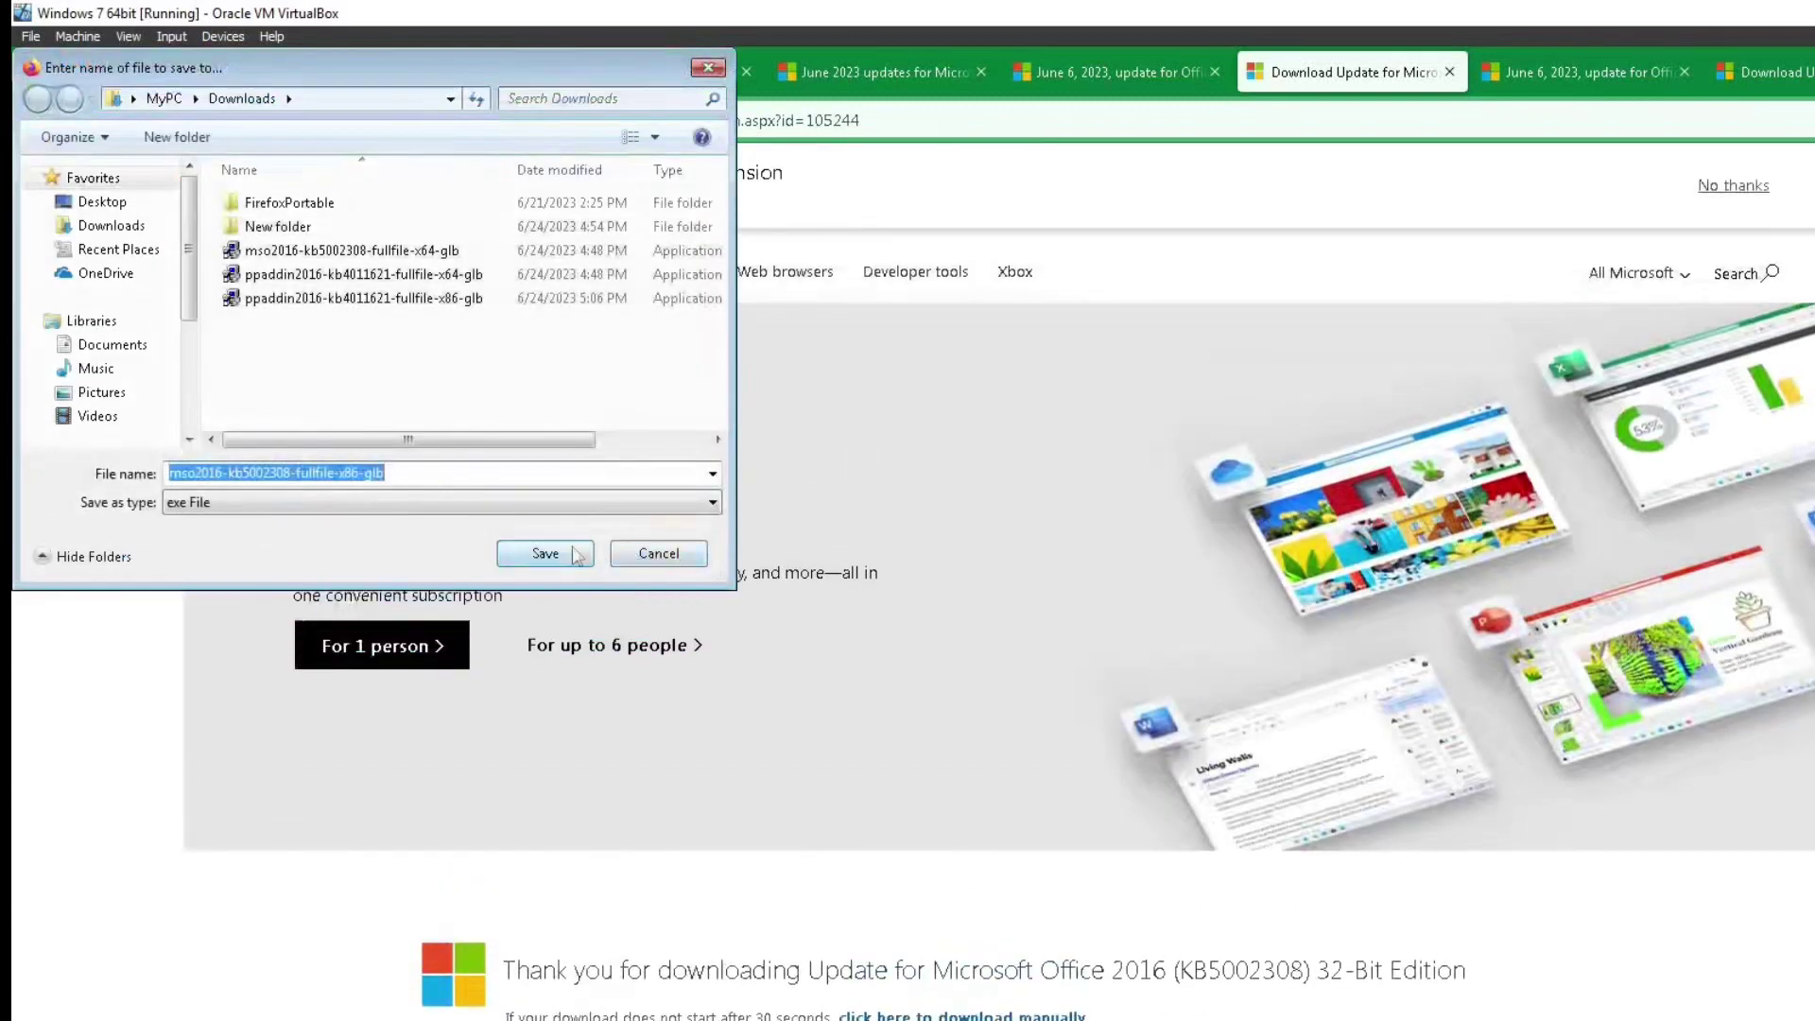
click(559, 553)
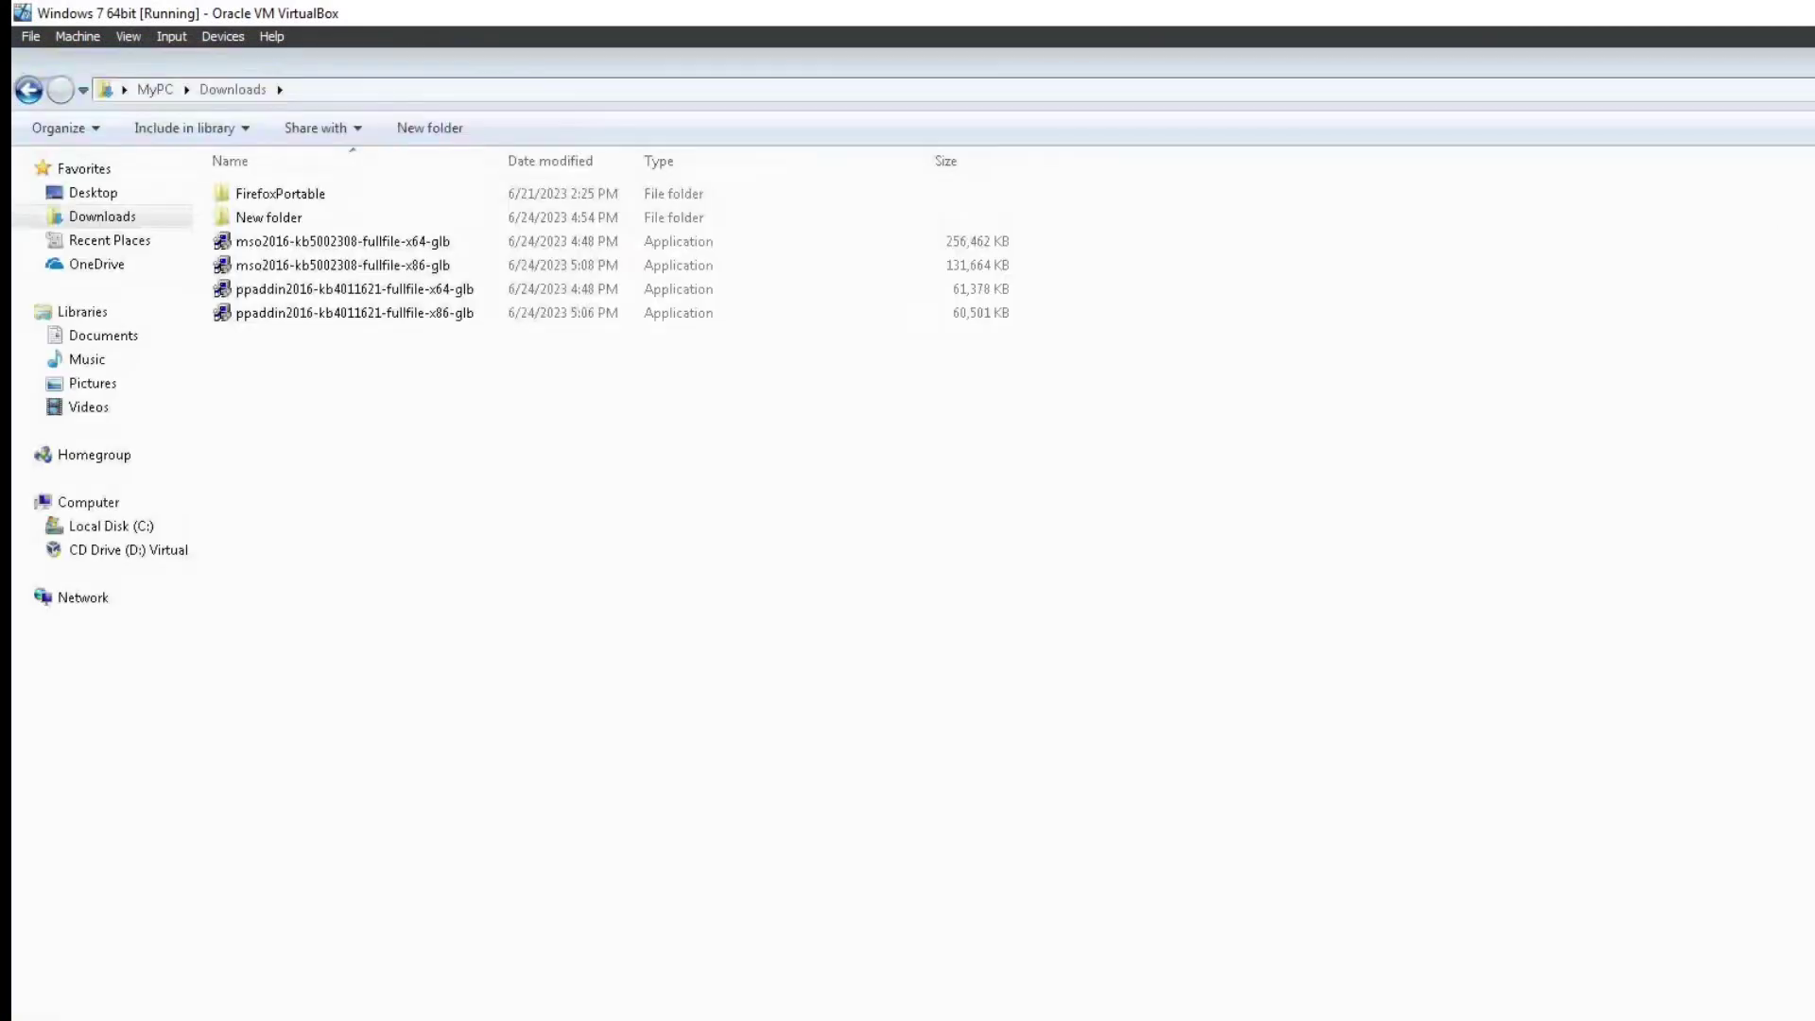
Run mso2016-kb5002308-fullfile-x86-glb from the Downloads folder
click(430, 267)
key(End)
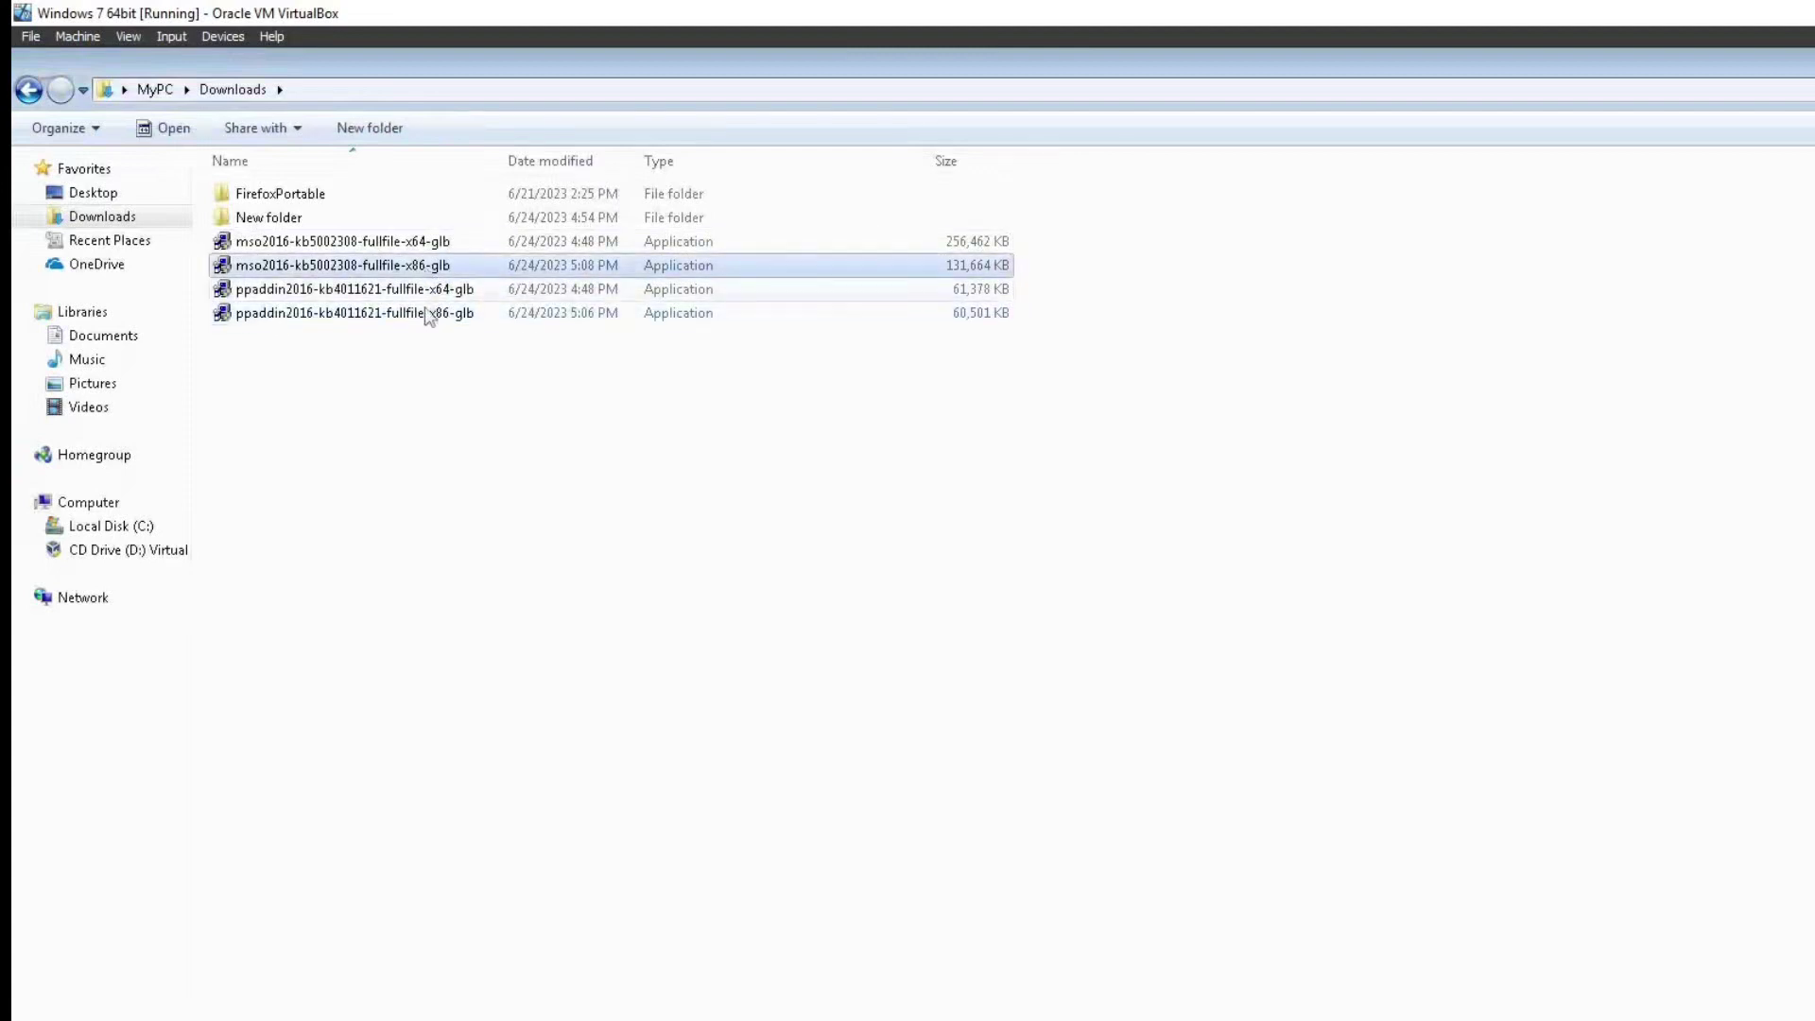
click(441, 268)
key(alt+Tab)
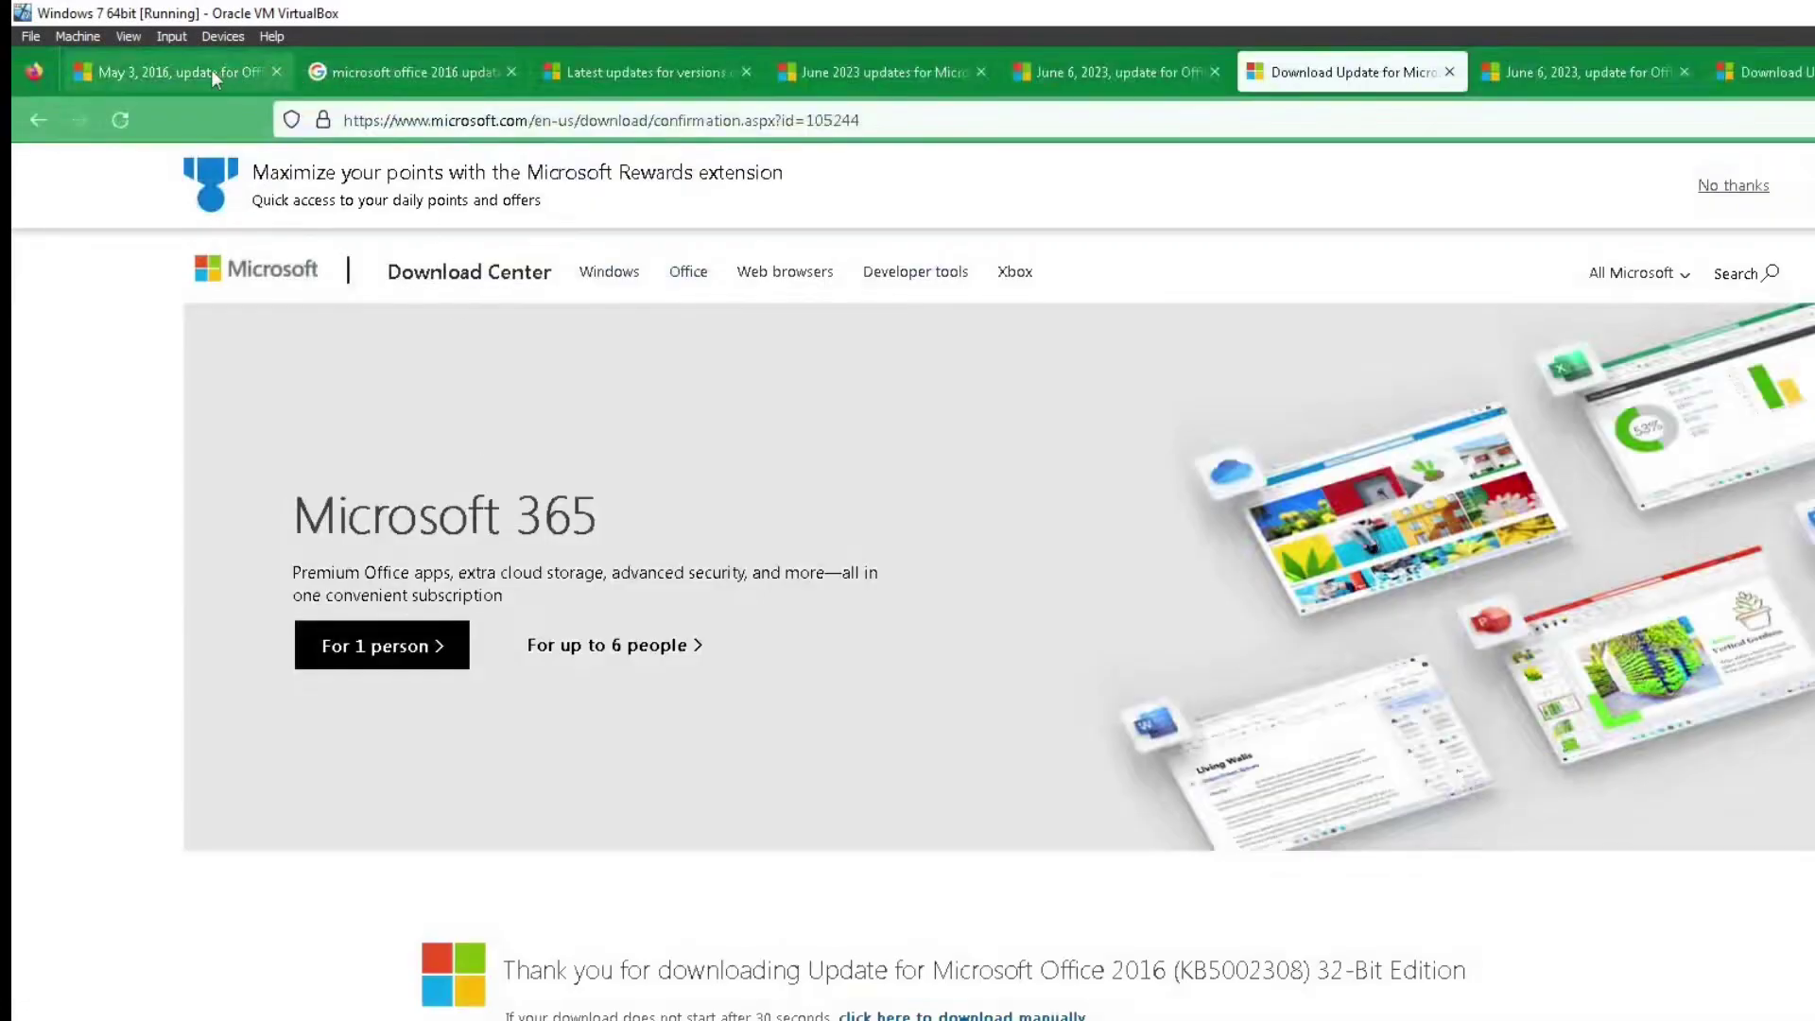
click(210, 71)
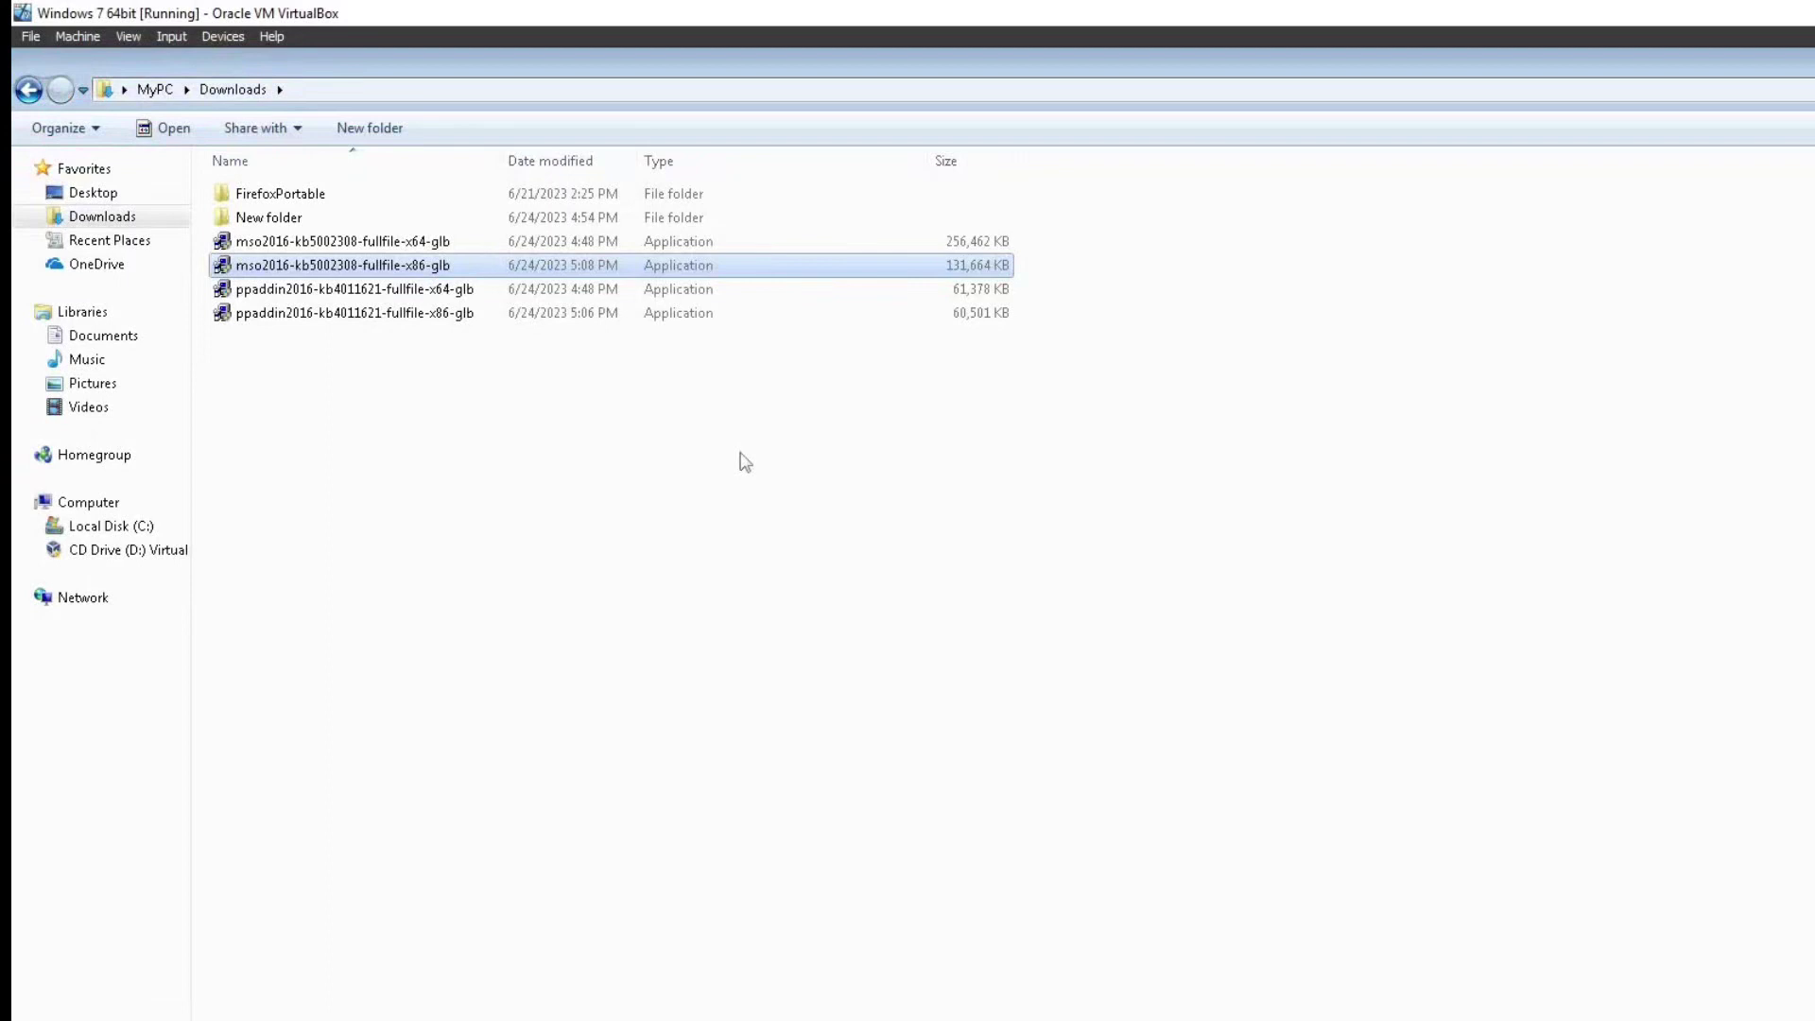
double_click(676, 269)
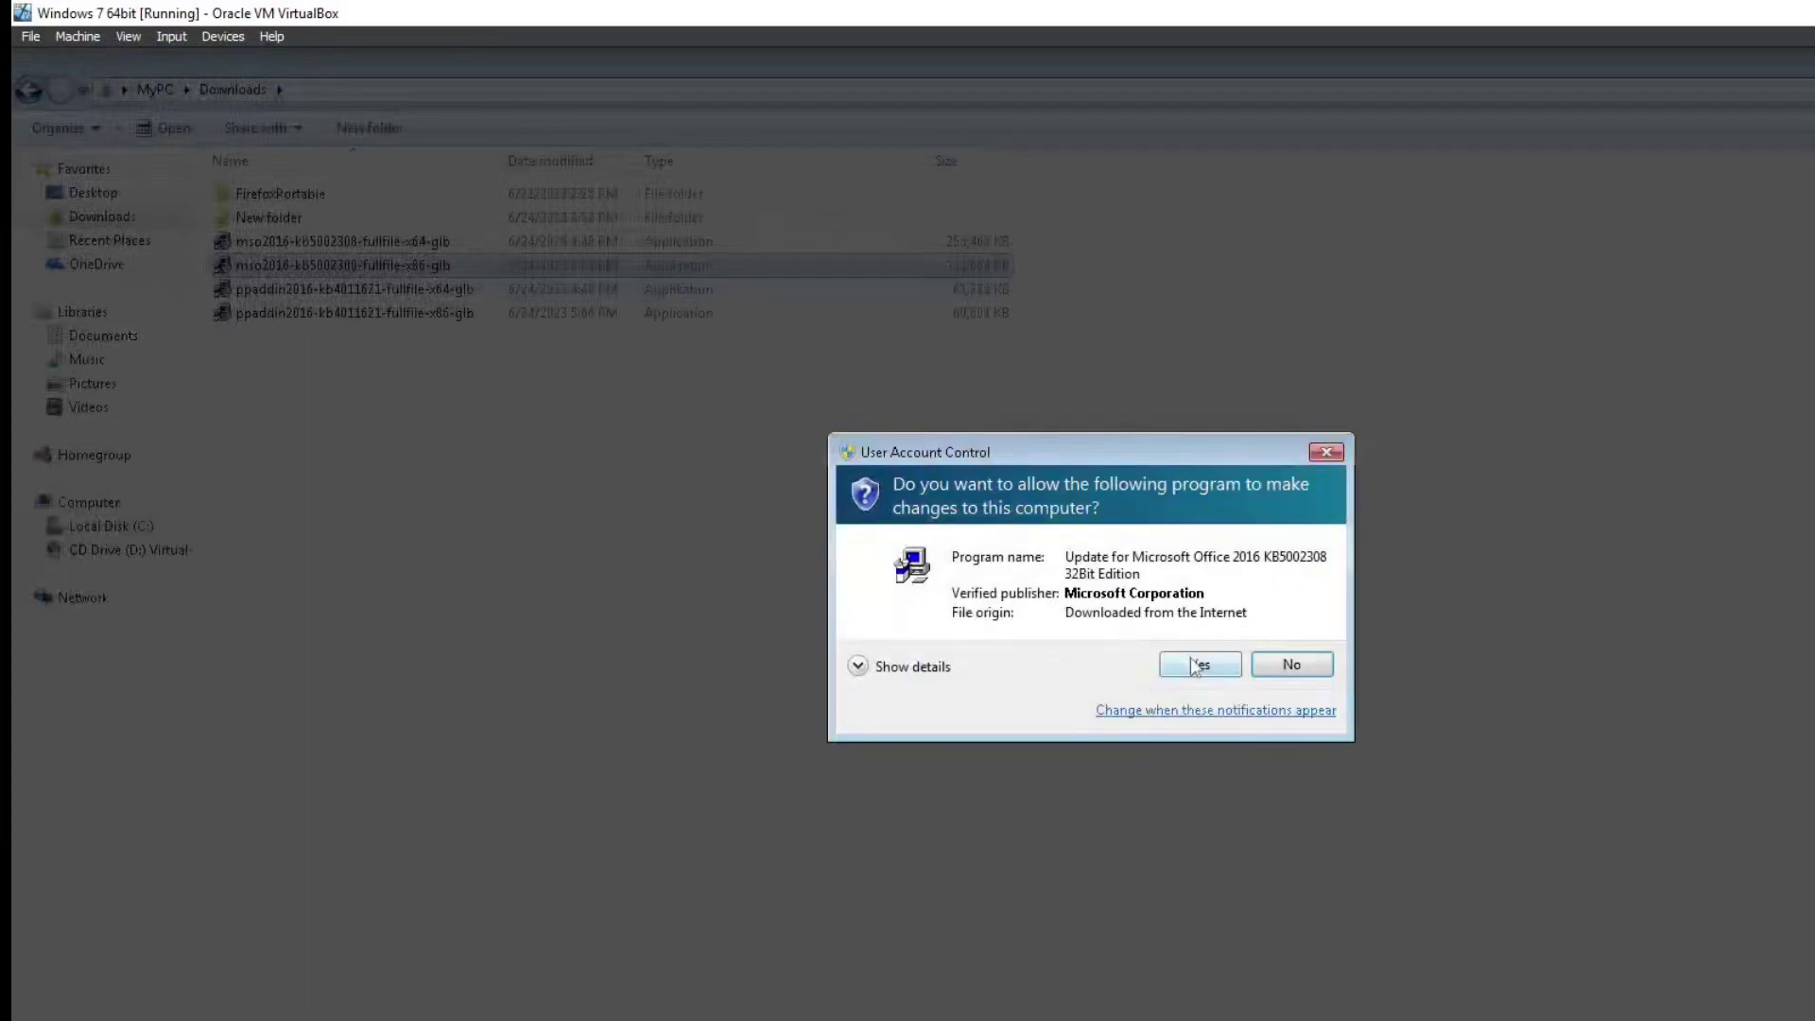
Approve UAC, accept the license terms, continue, and dismiss the no-affected-products message
click(1193, 664)
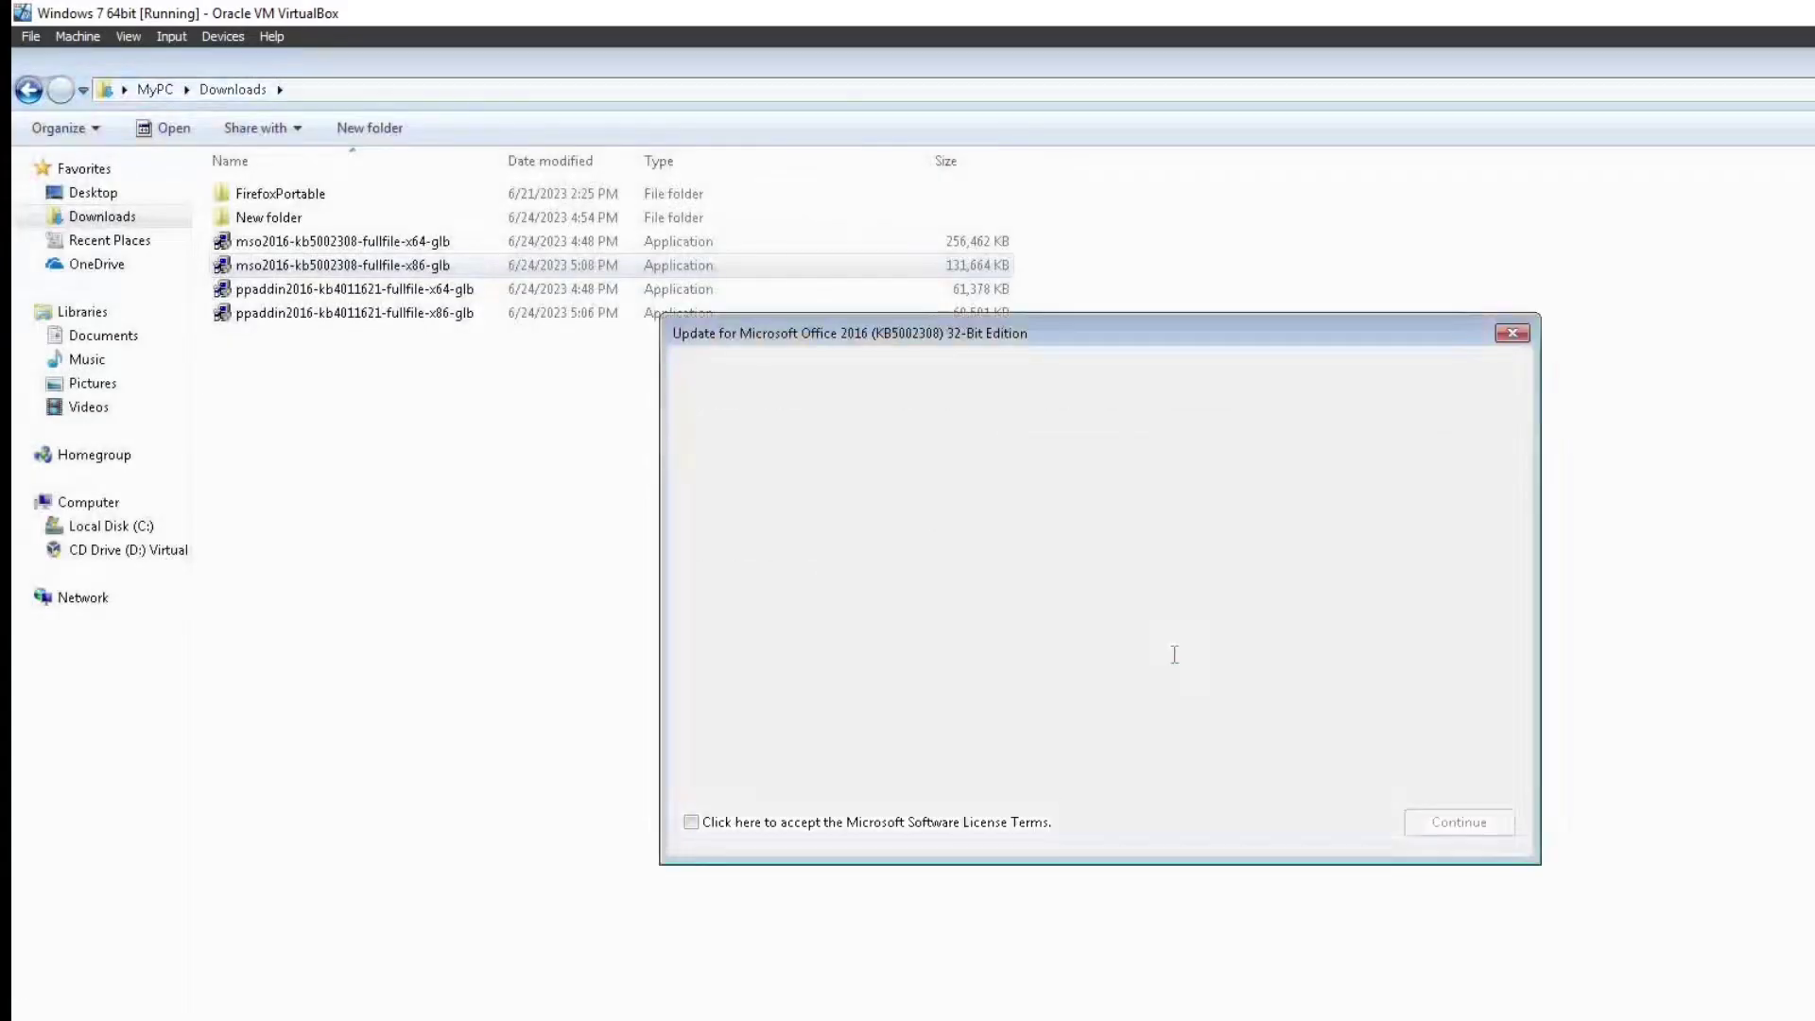
click(837, 822)
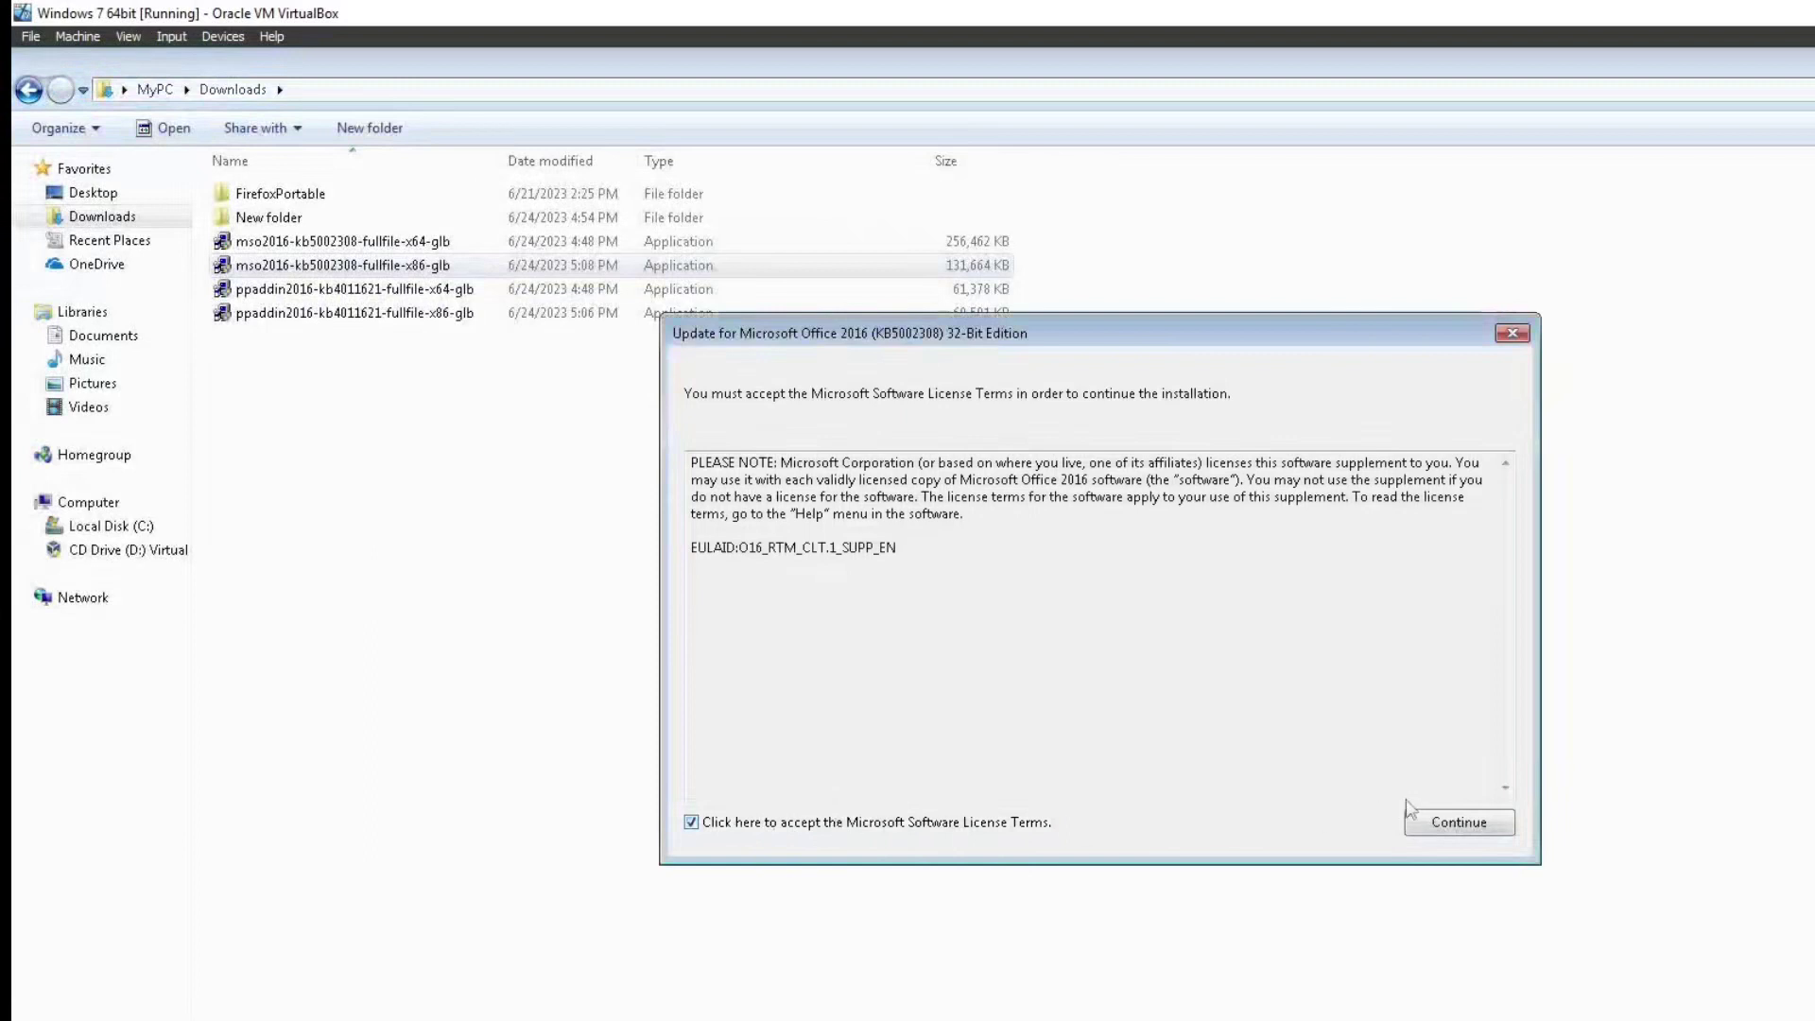
click(1439, 819)
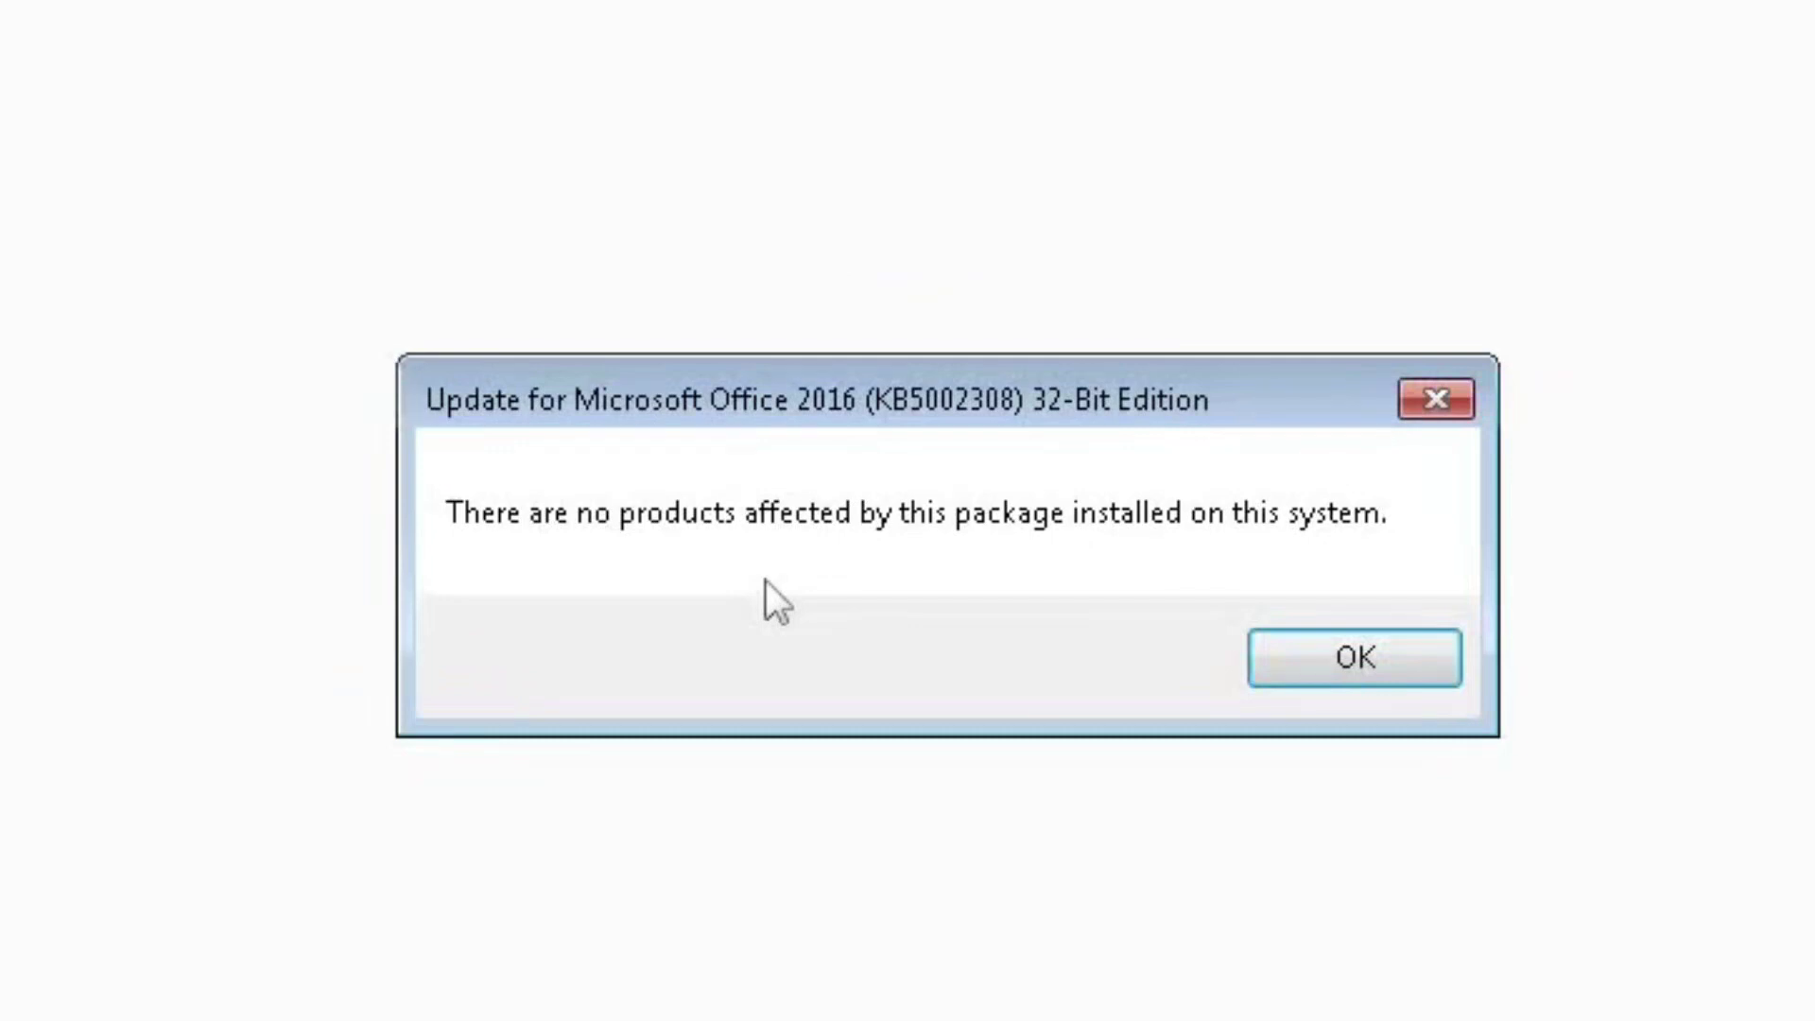
key(Return)
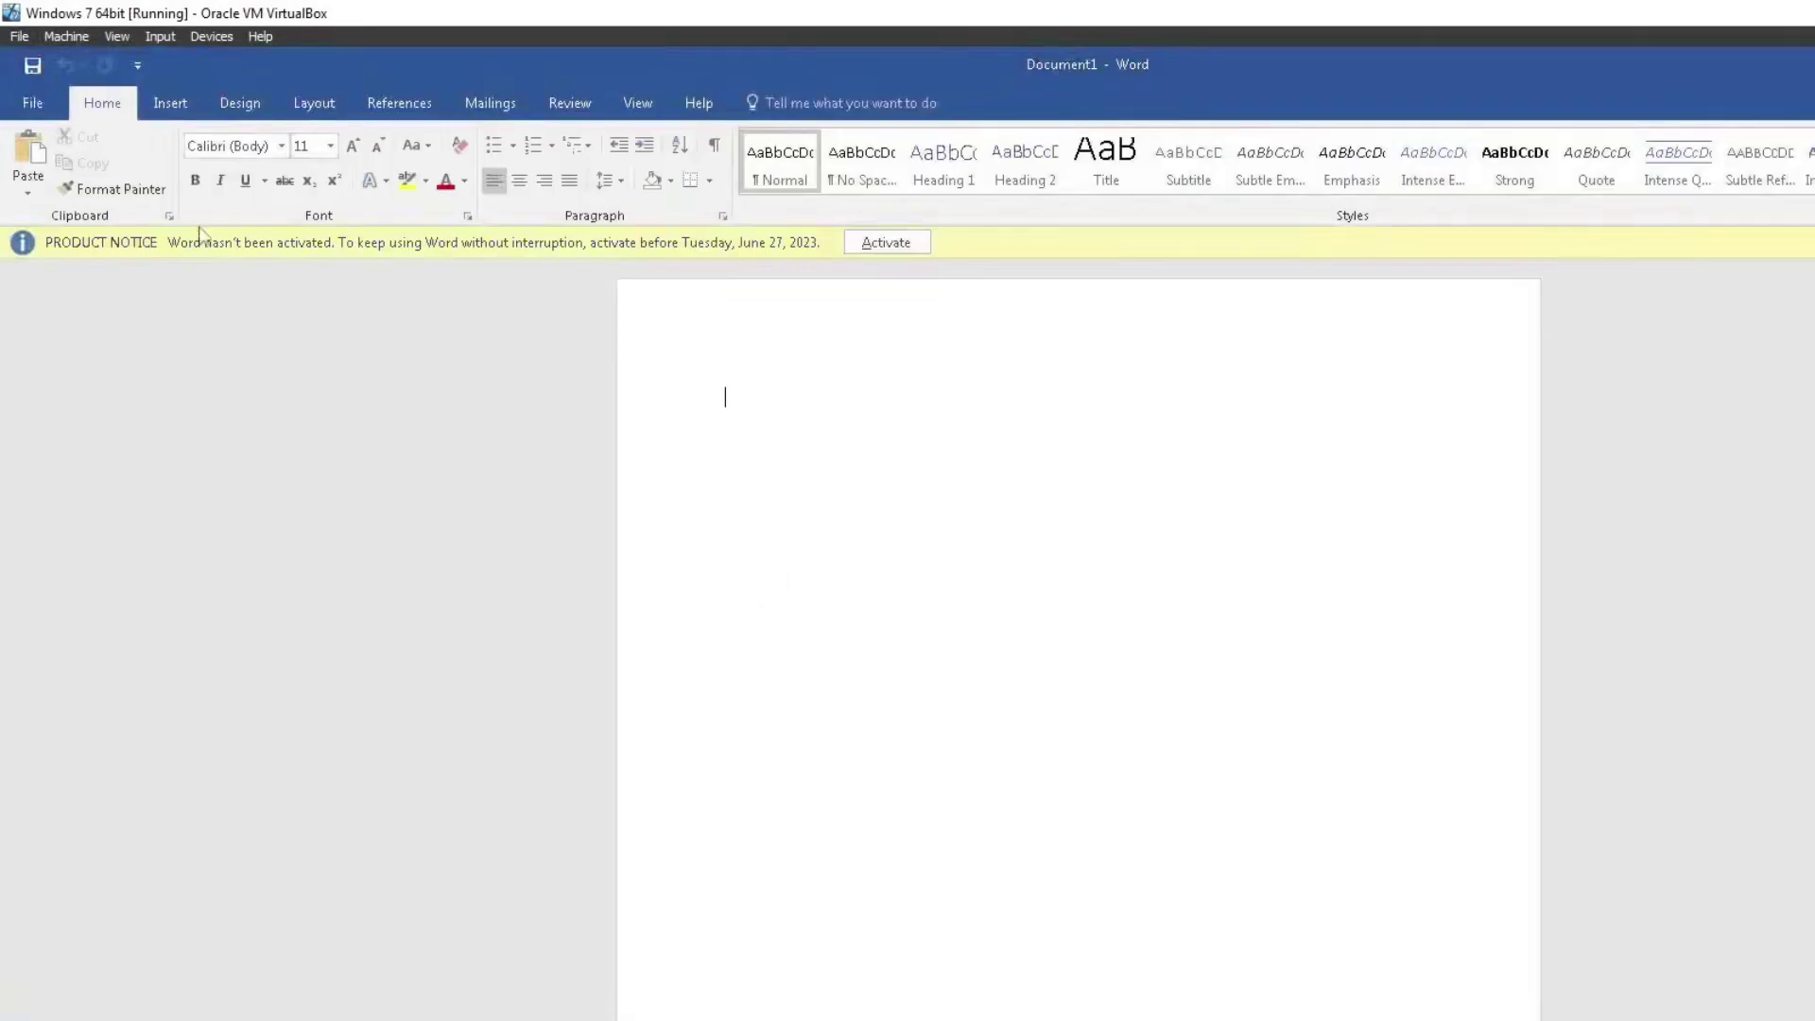
Choose Update Now from Update Options on Word's File > Account page
click(33, 104)
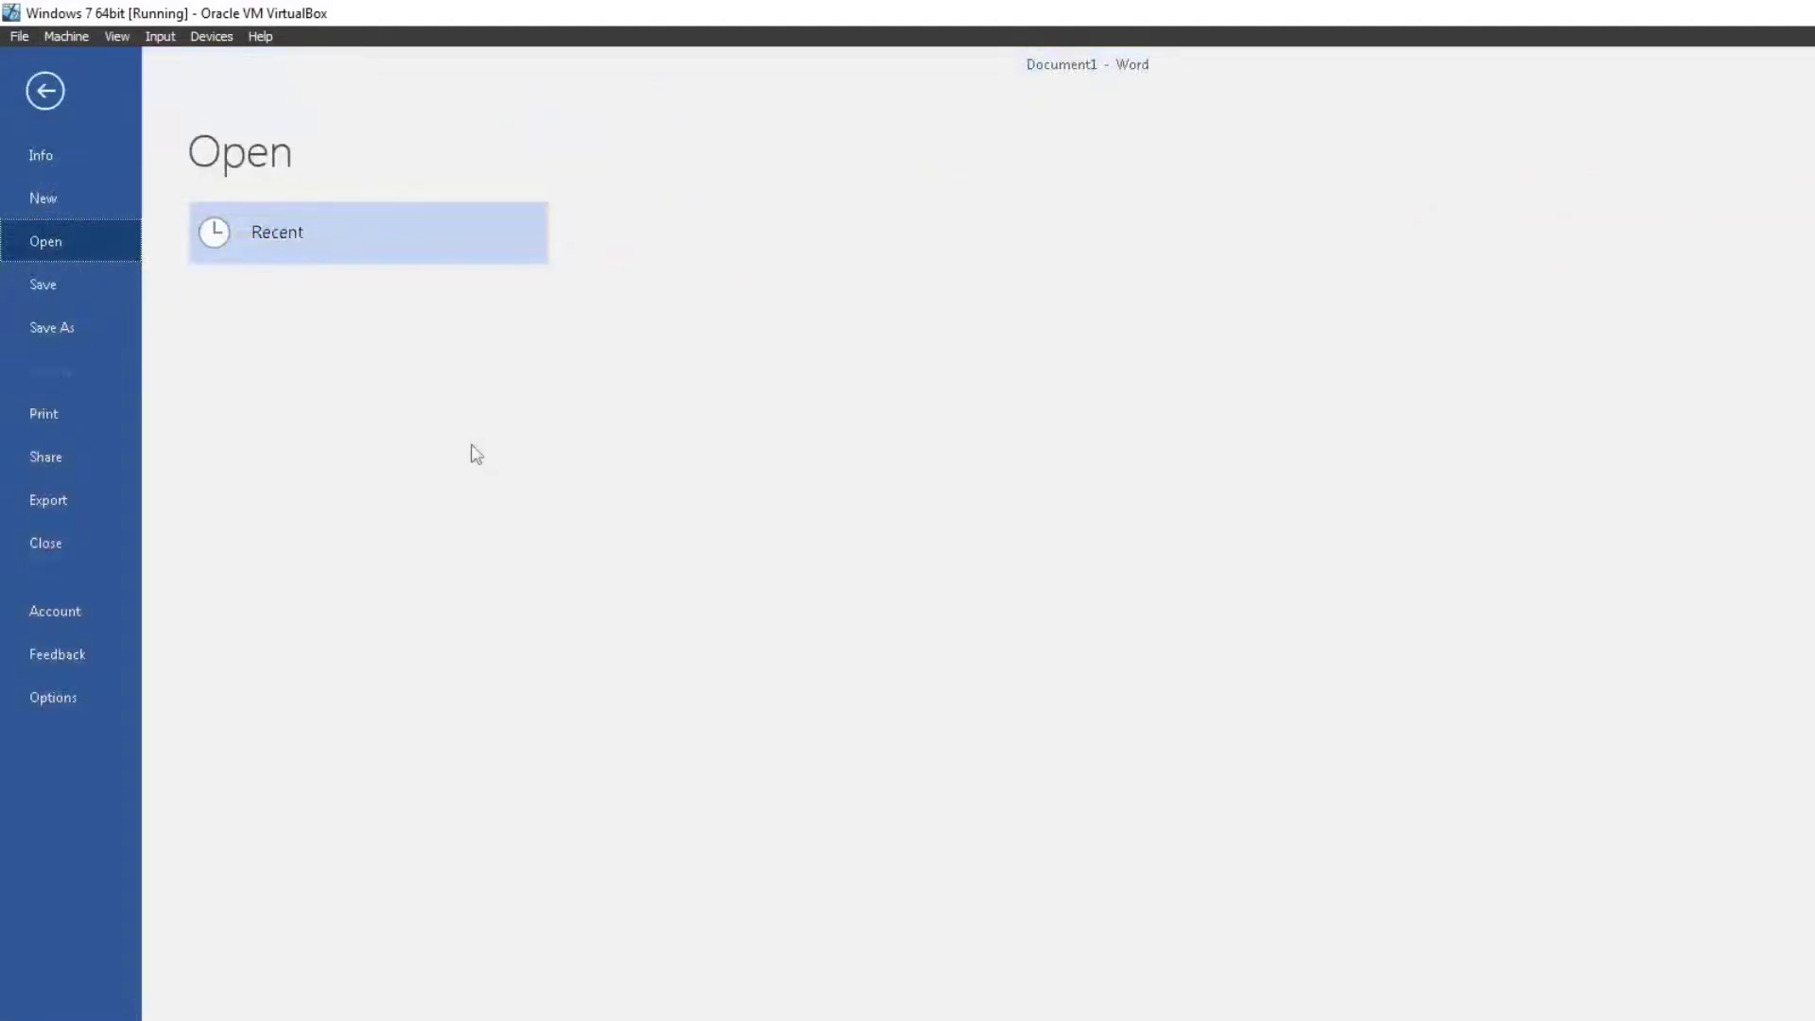
click(103, 617)
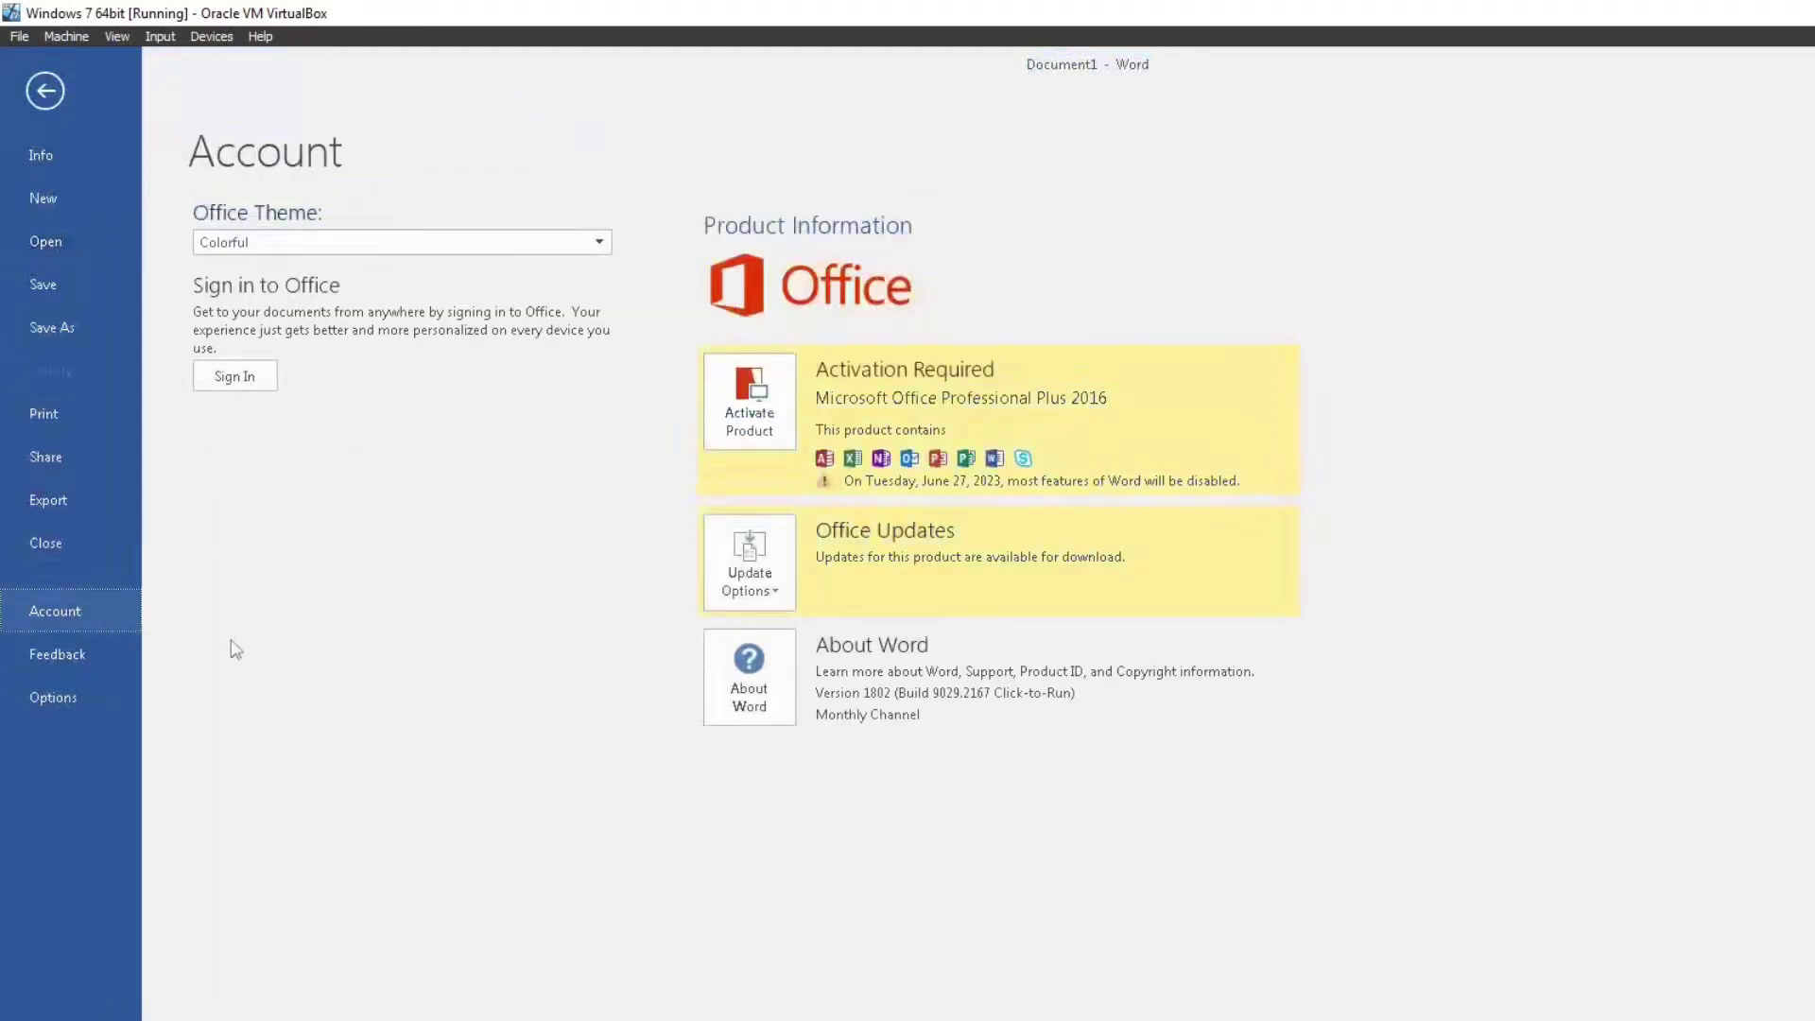
click(759, 567)
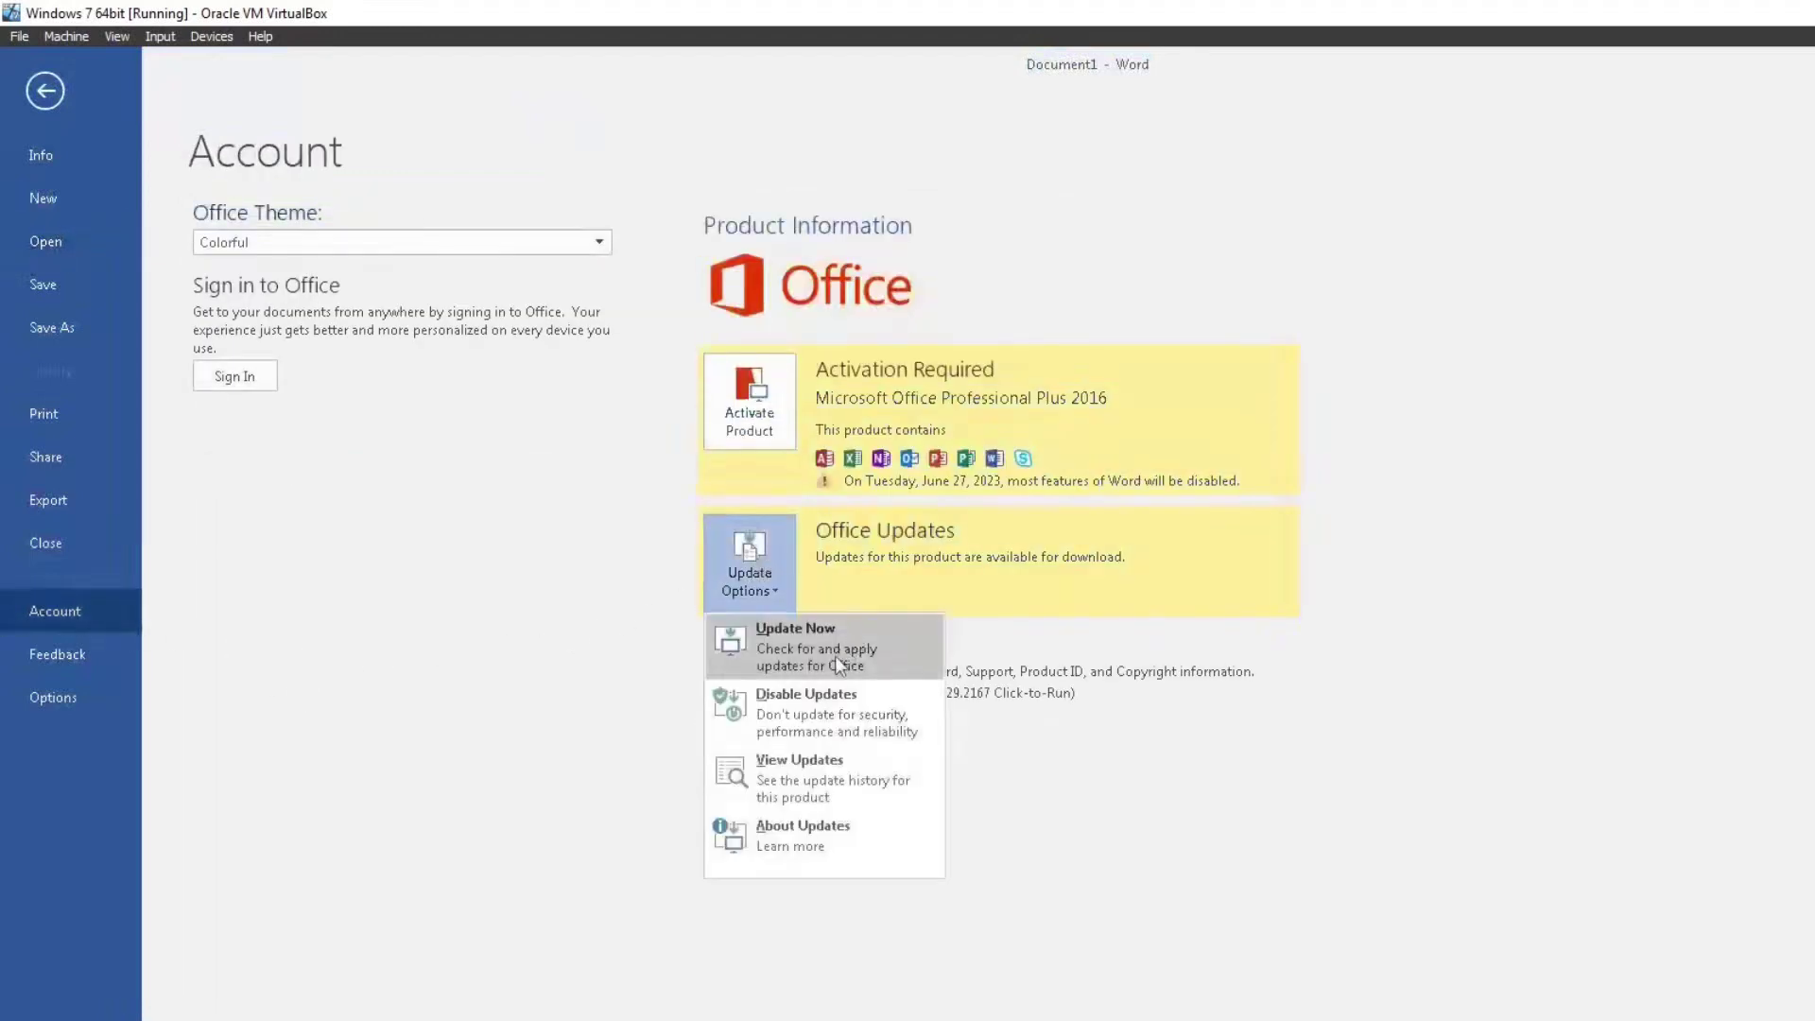
click(839, 665)
click(754, 571)
click(860, 666)
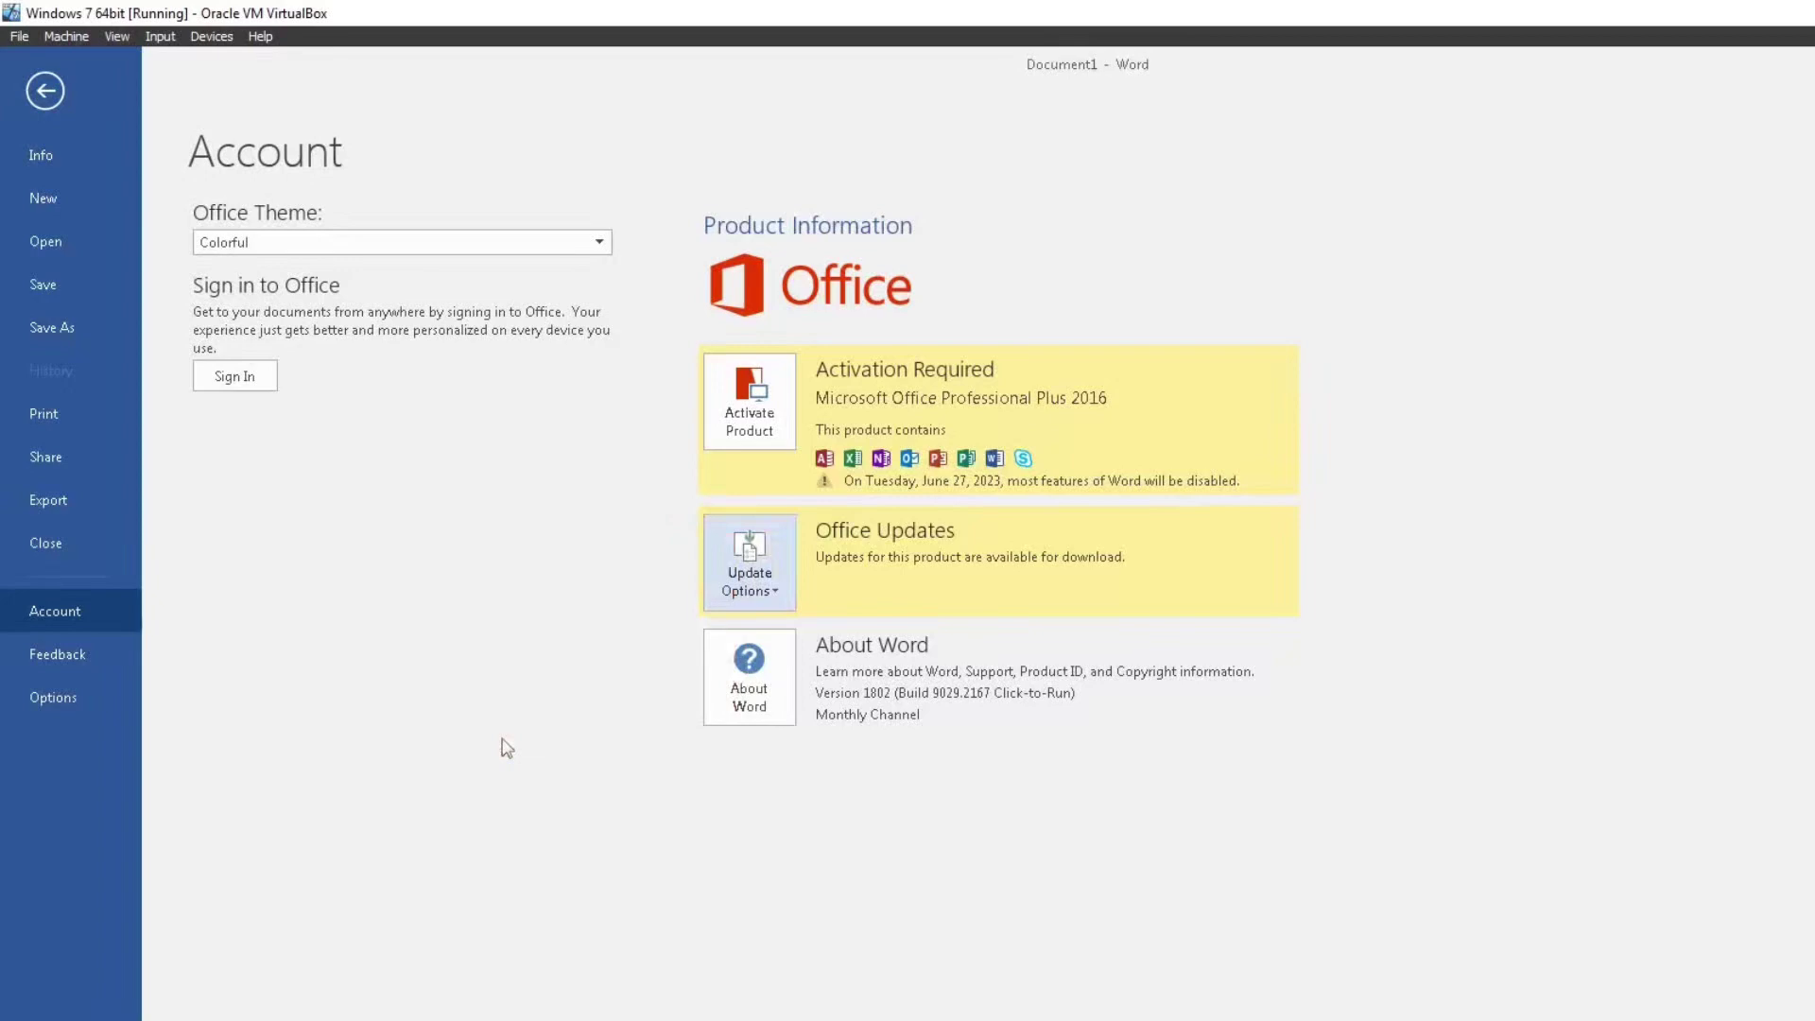
Open Task Manager and select the ppaddin2016 and mso2016 x64 files while the update downloads
key(ctrl+shift+Escape)
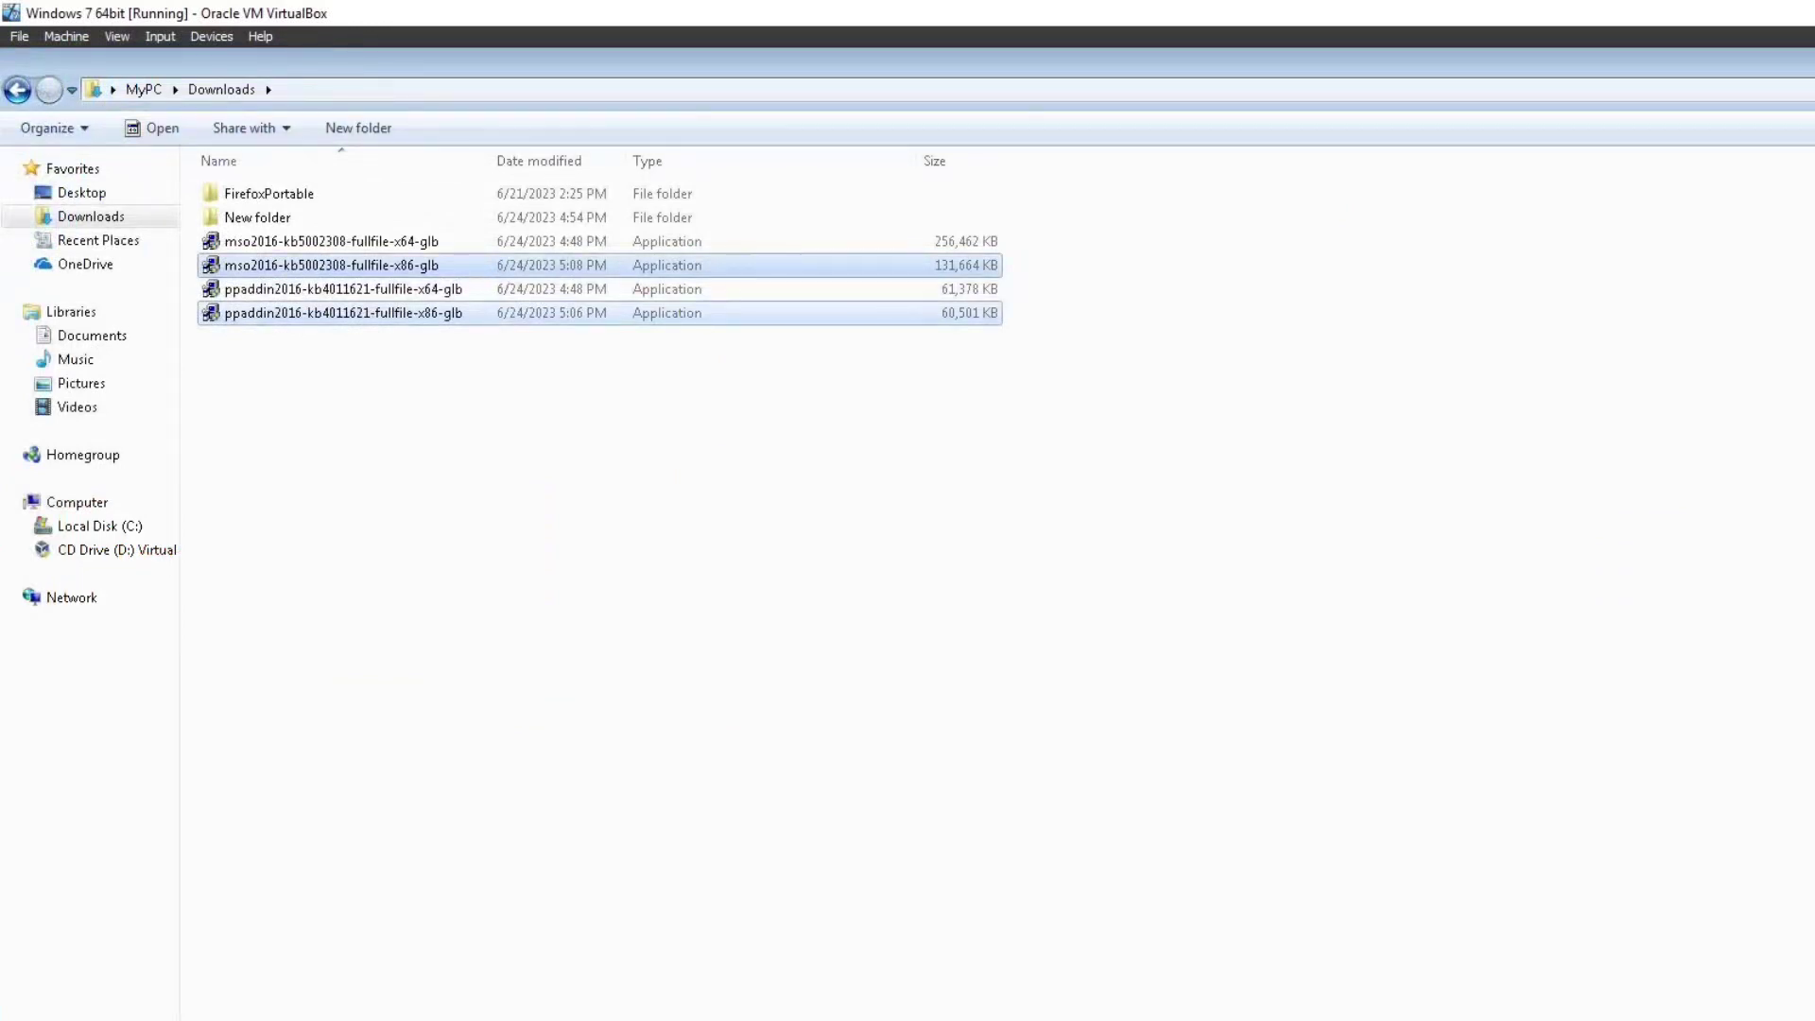
click(420, 289)
ctrl+click(435, 243)
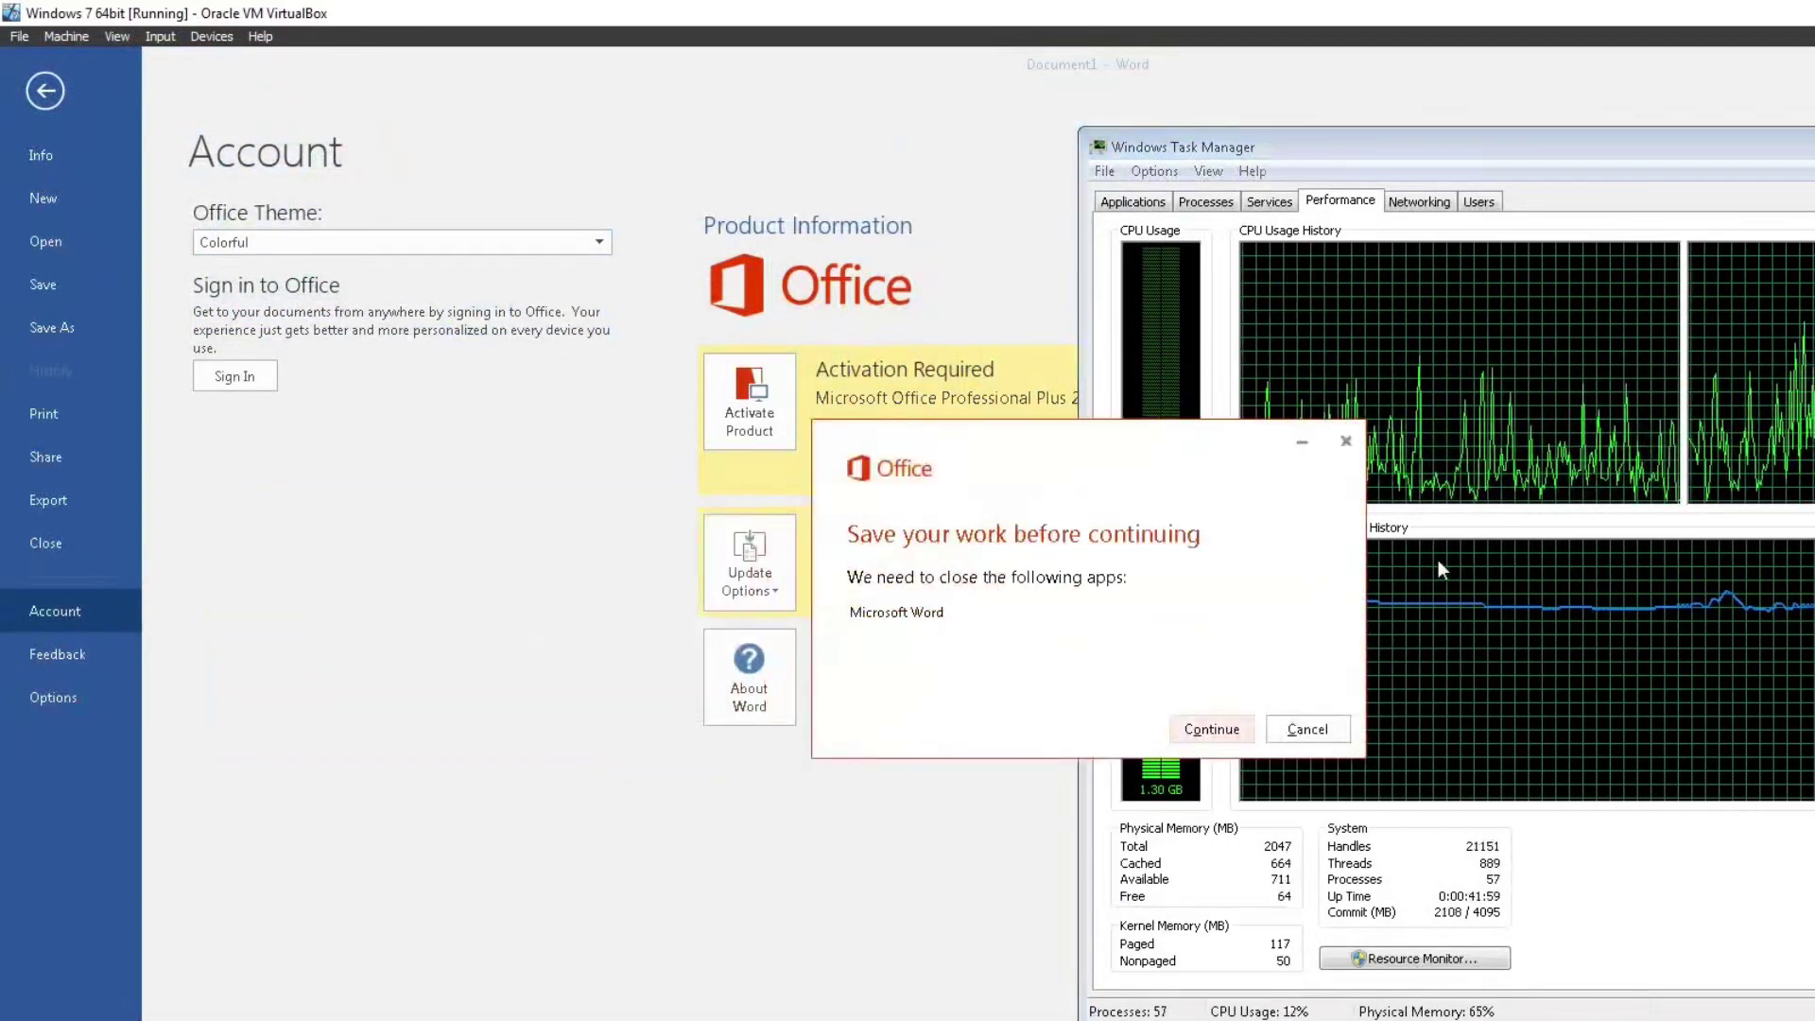
key(alt+Tab)
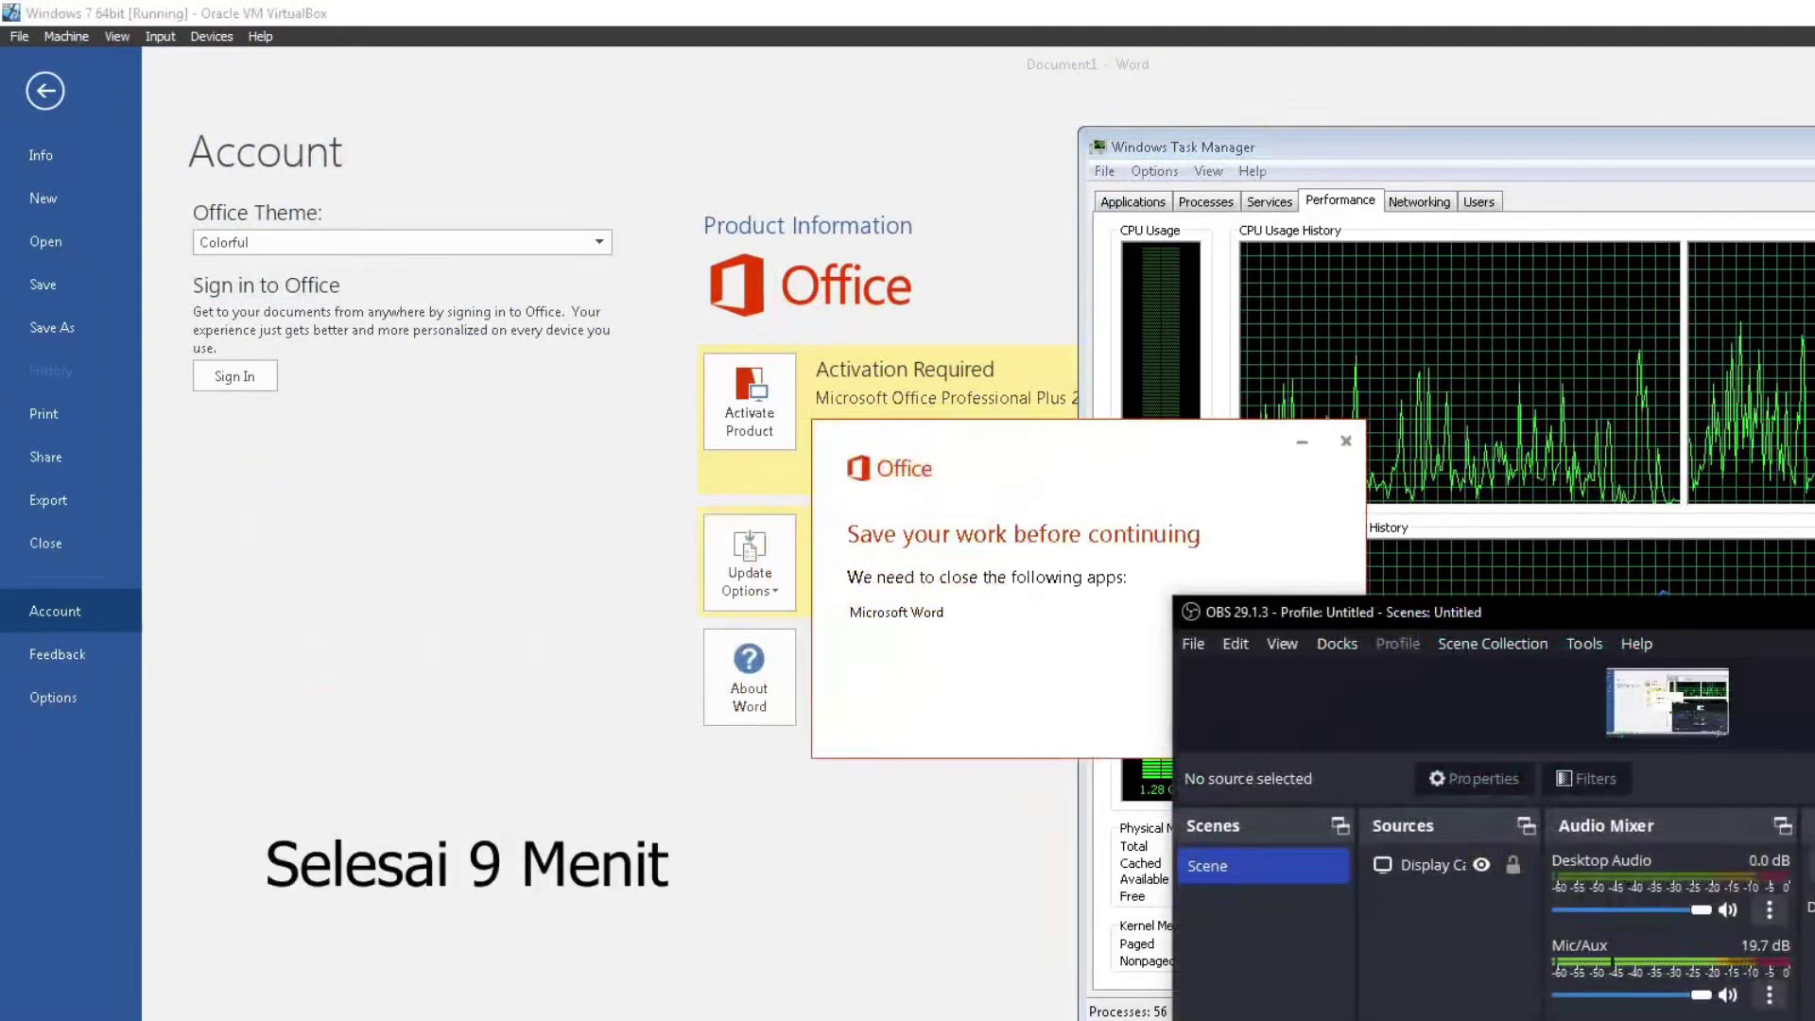
click(284, 1014)
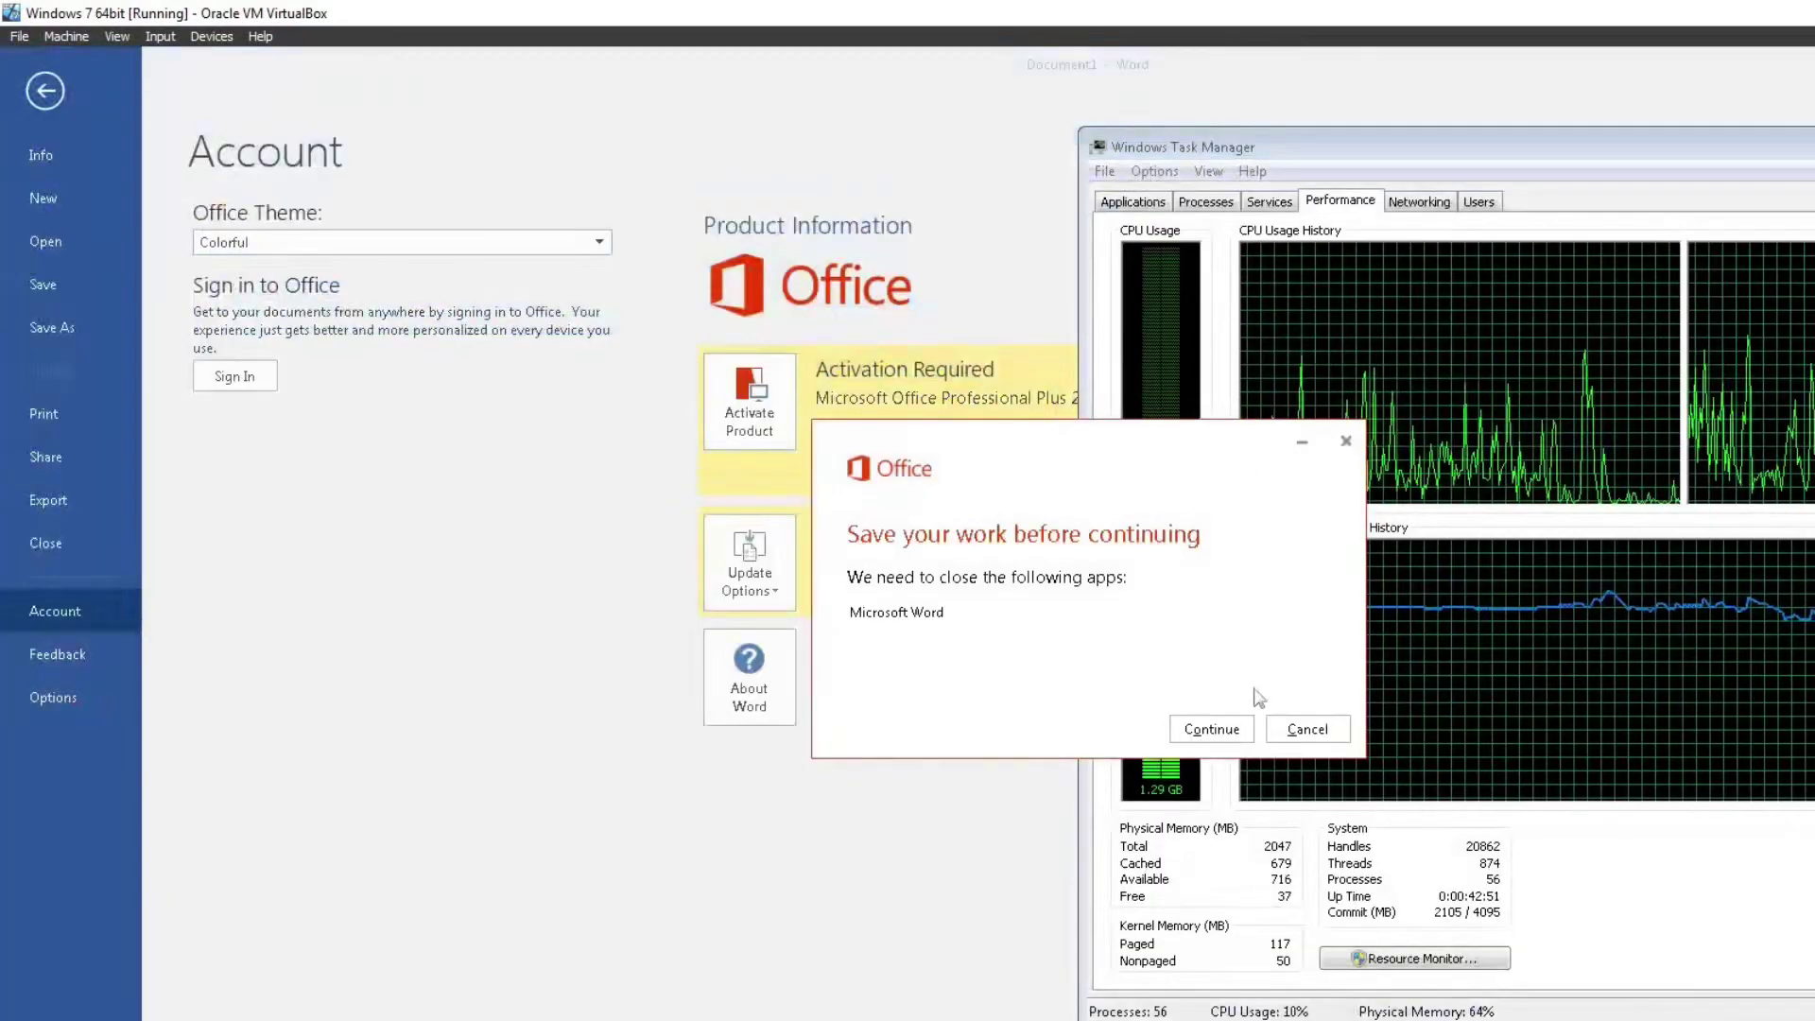
Continue past the save-your-work prompt so Word closes, then dismiss the 'Updates were installed' confirmation
click(1180, 723)
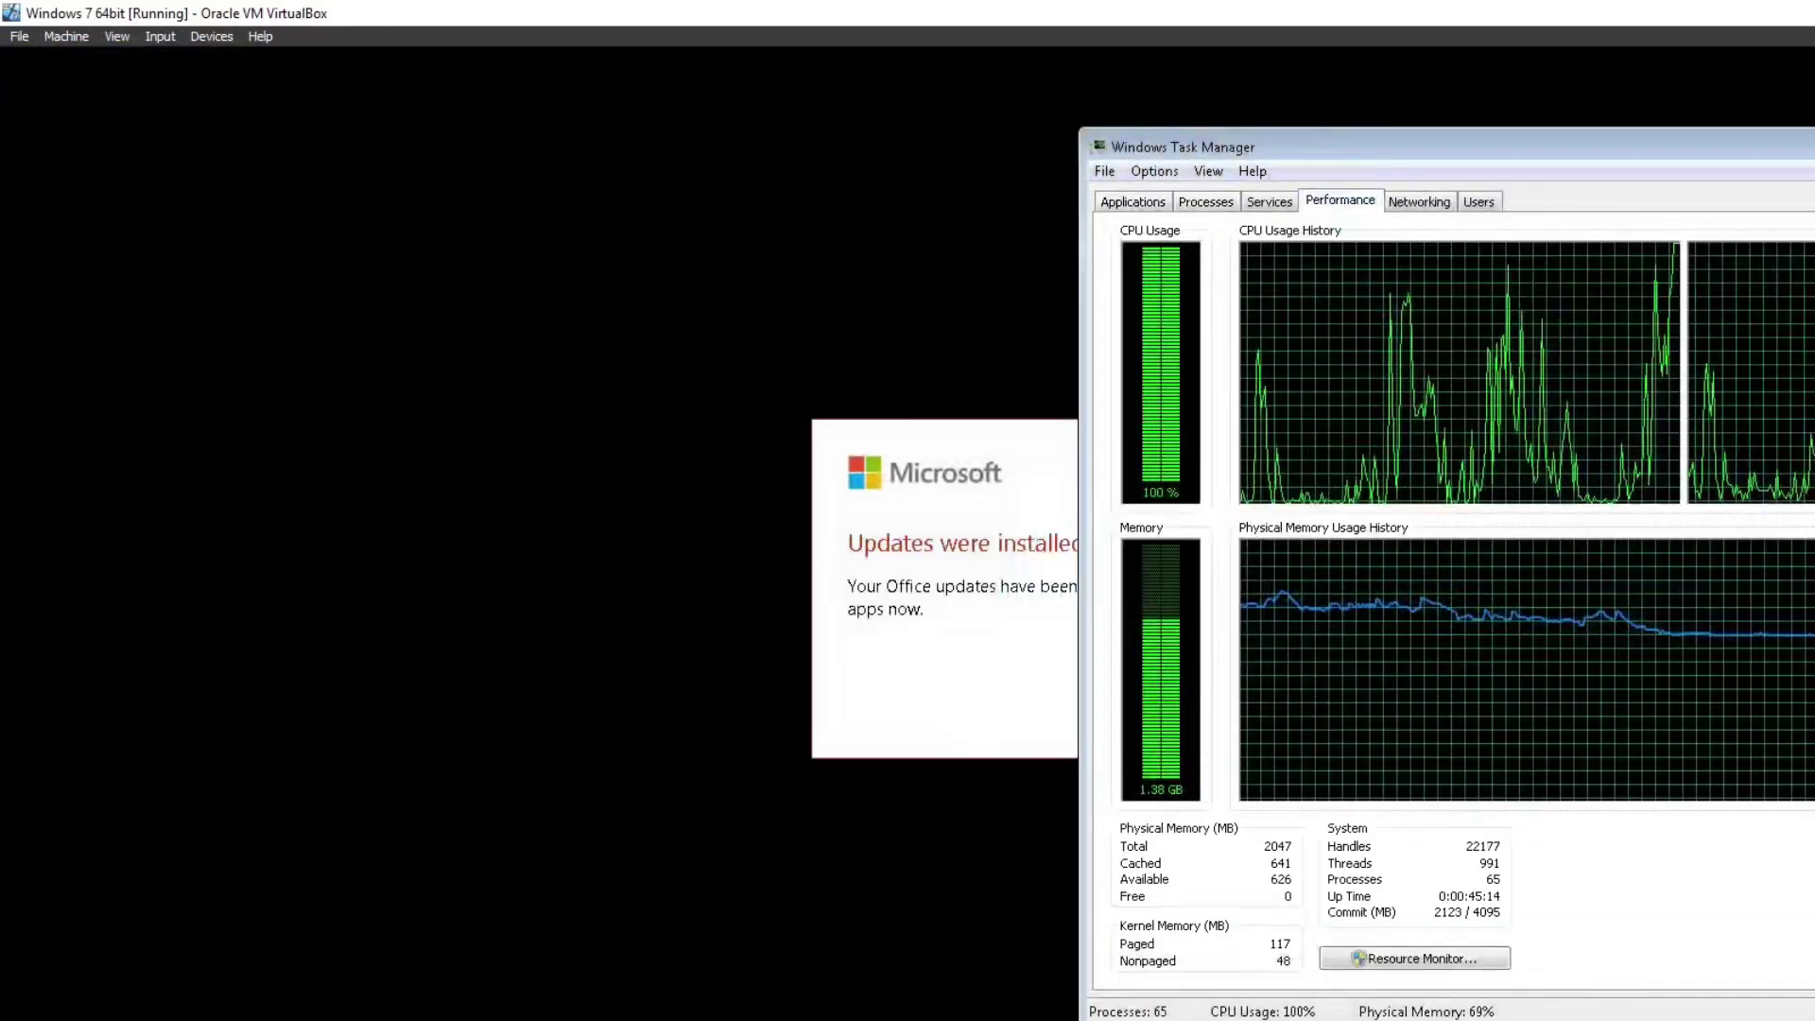
click(1296, 729)
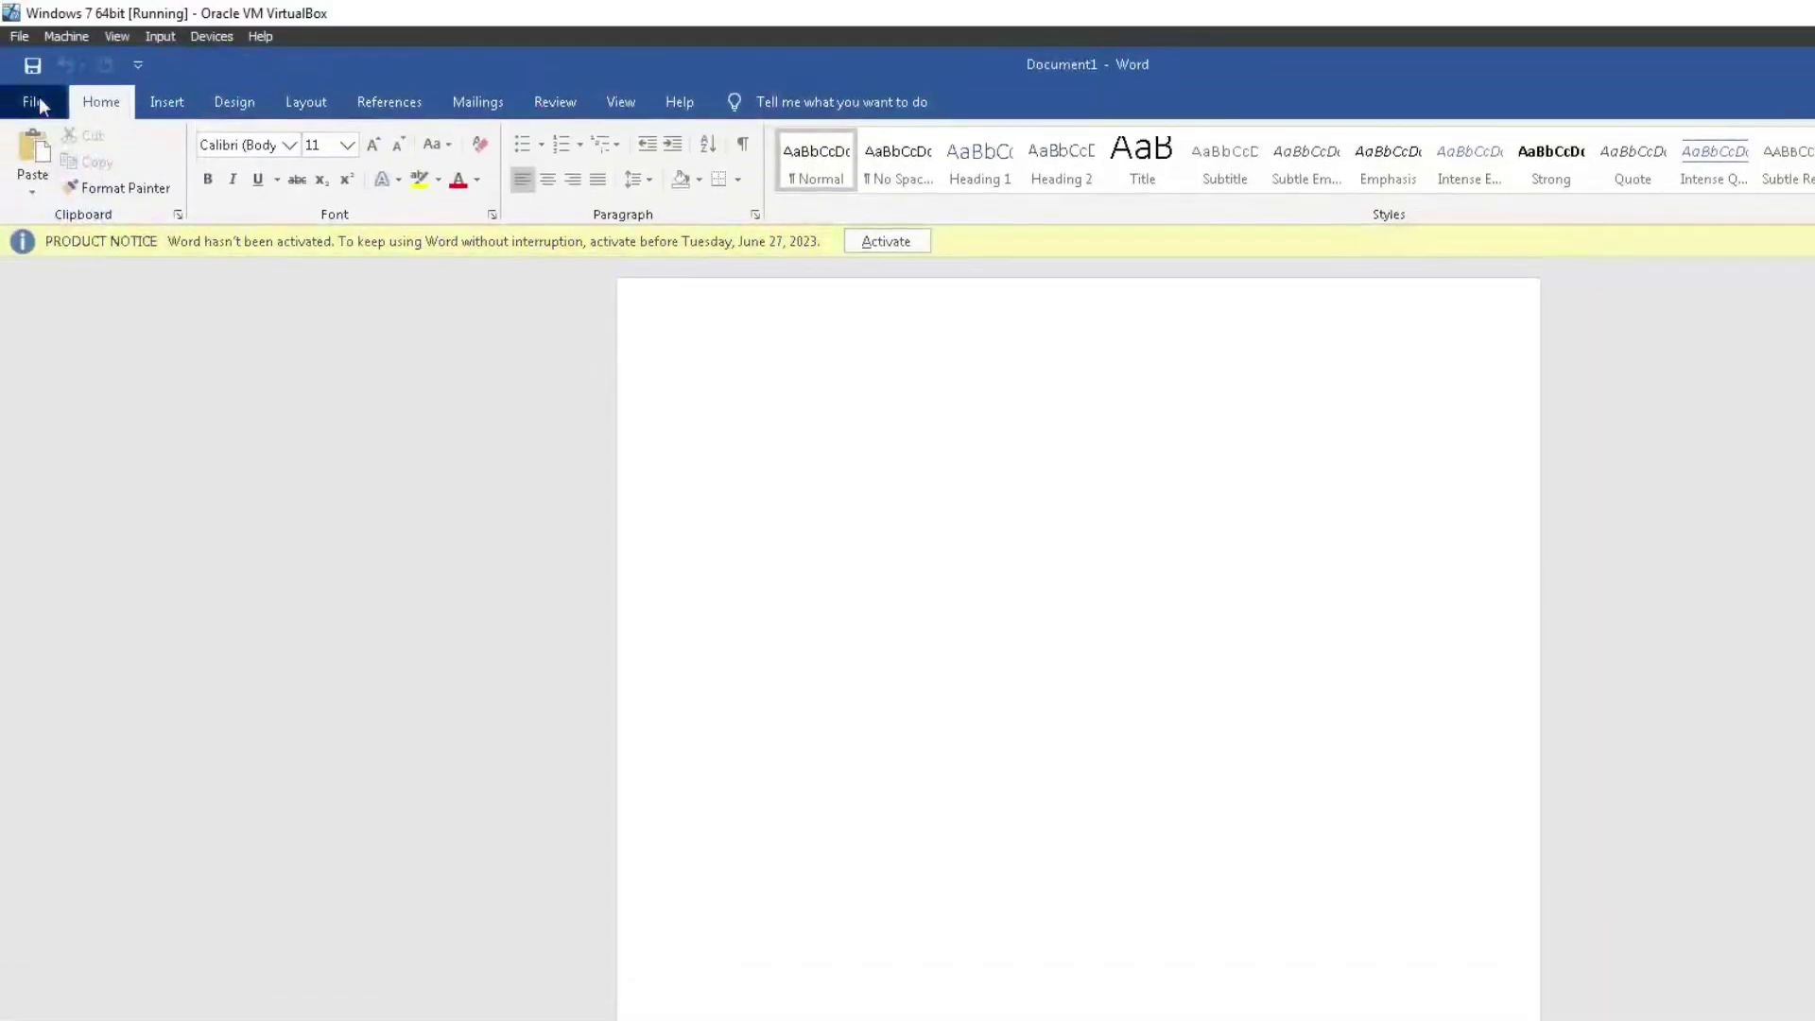
Open the File backstage to see the new Home page with document templates
click(36, 102)
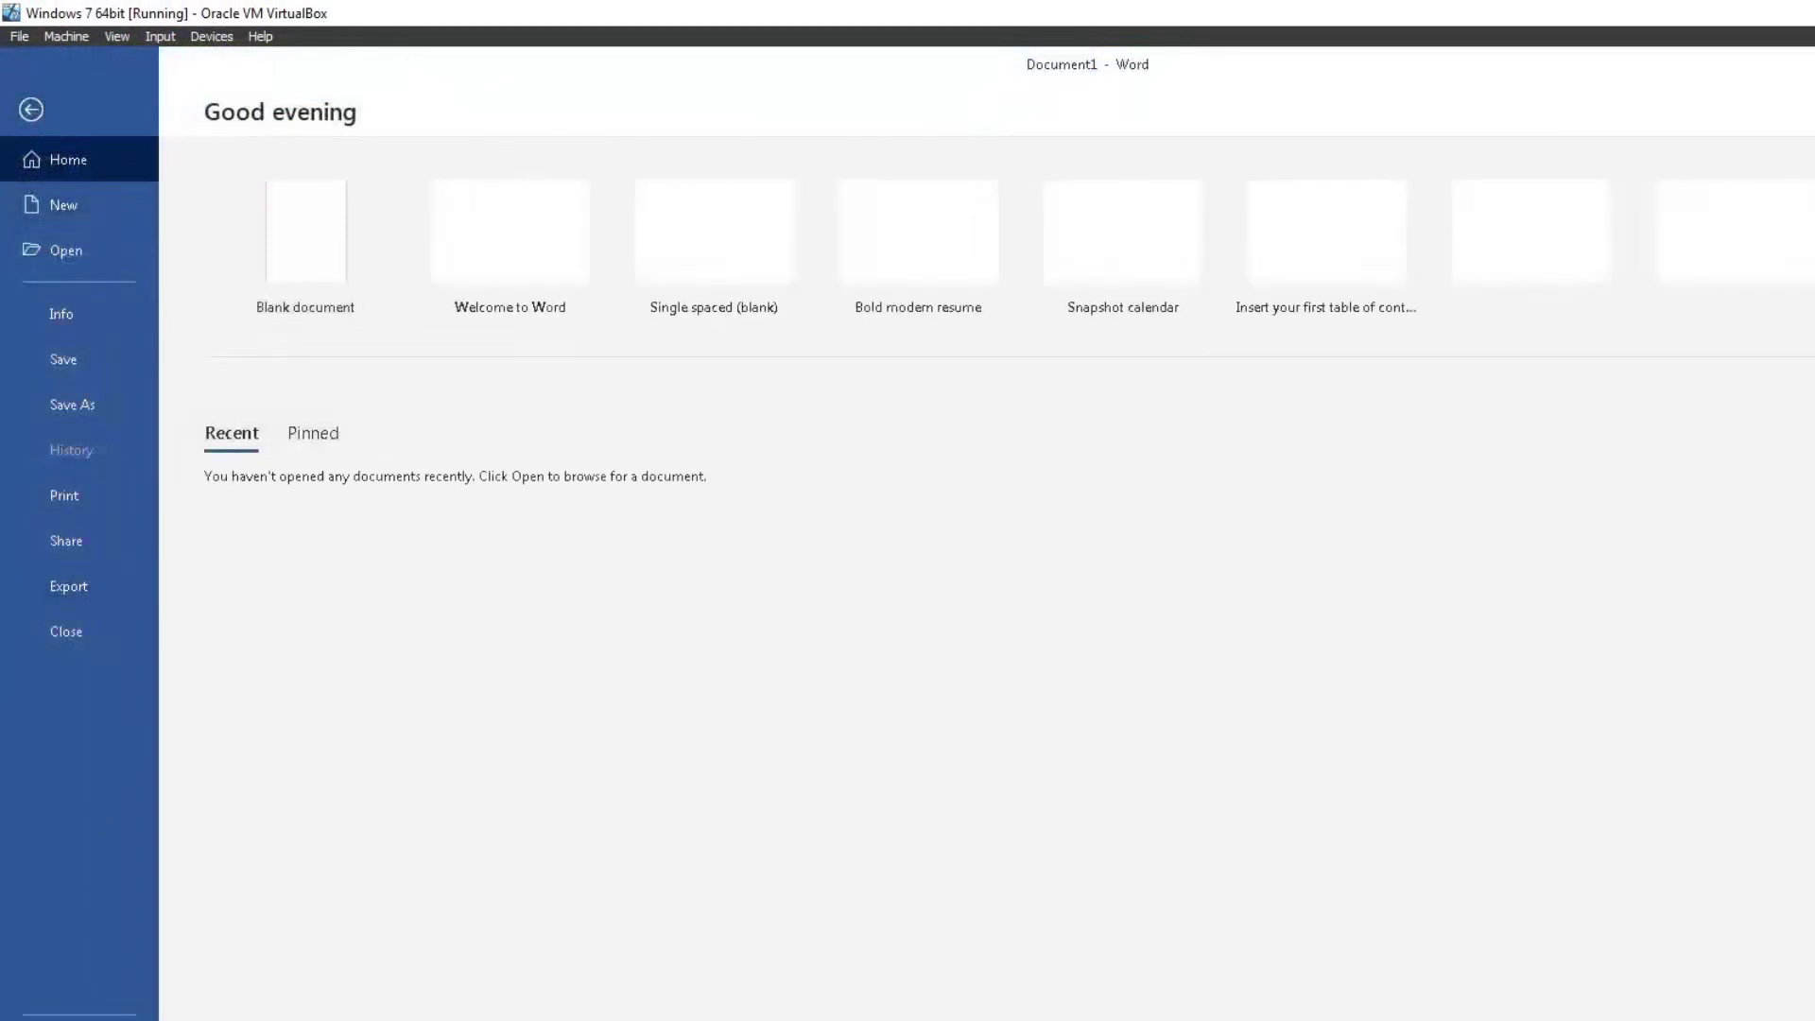